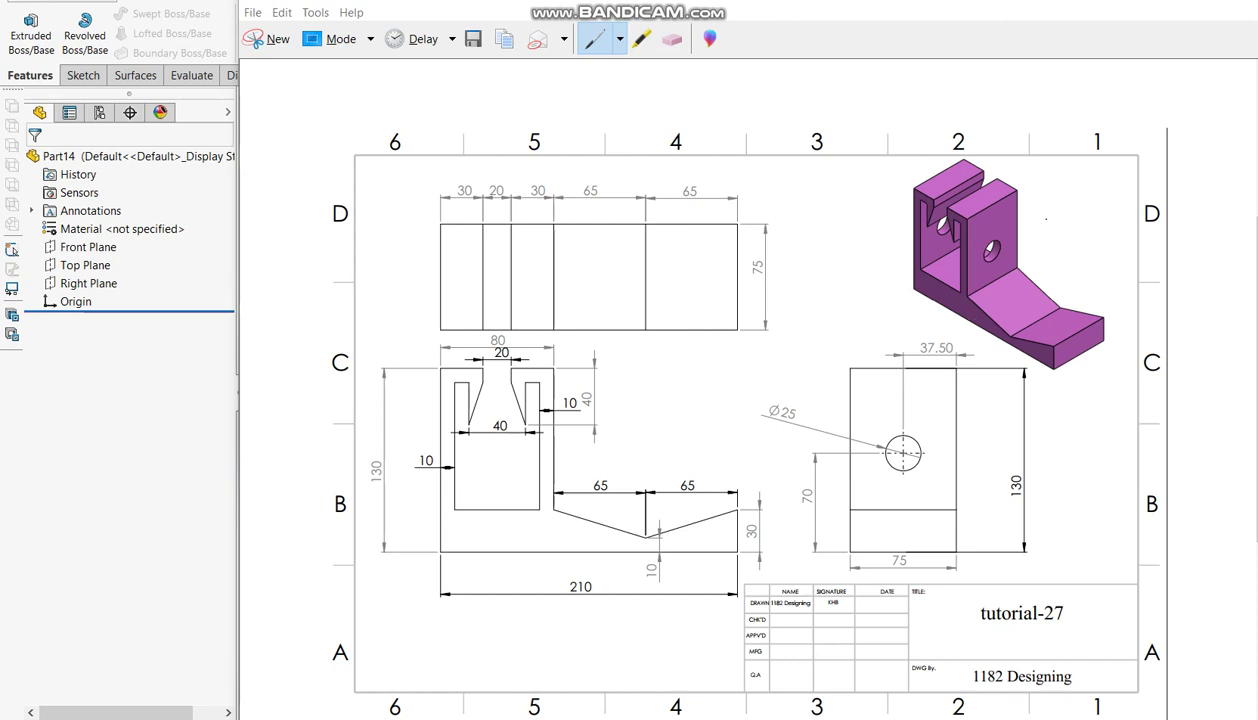
- Draw a red pen mark beside the bracket's isometric view, then close Snipping Tool
click(619, 39)
click(623, 70)
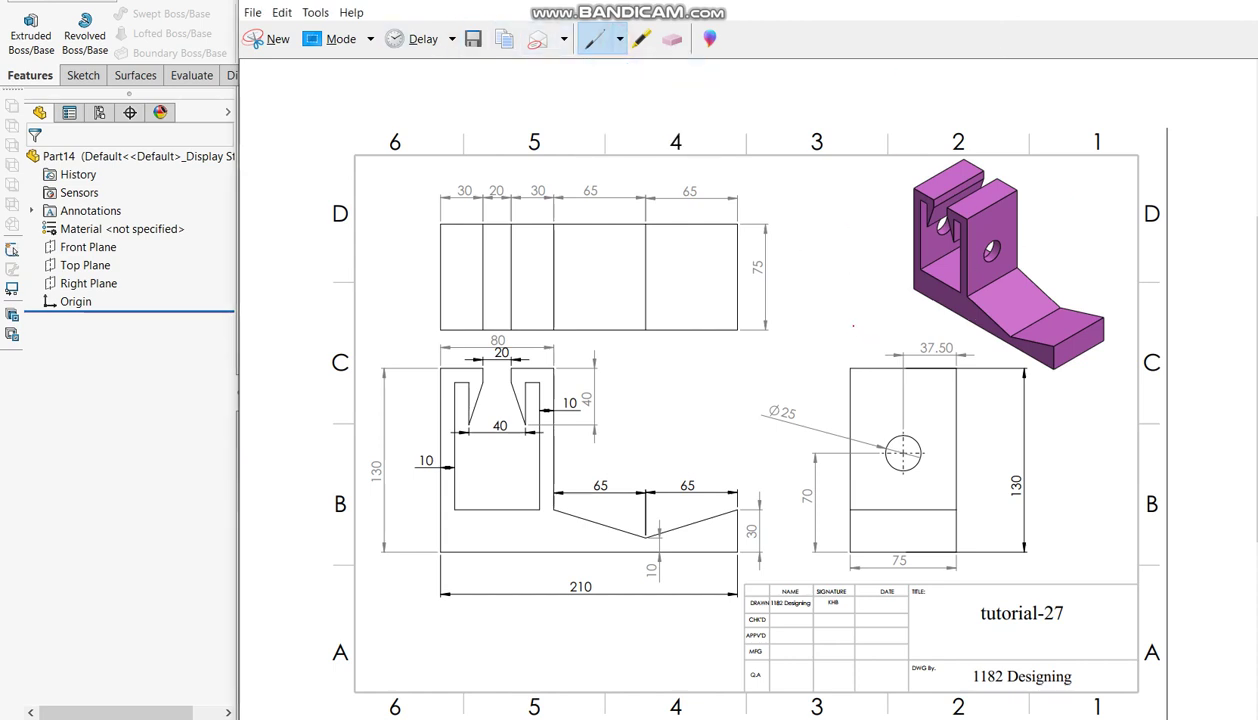
drag(871, 320, 921, 297)
click(173, 595)
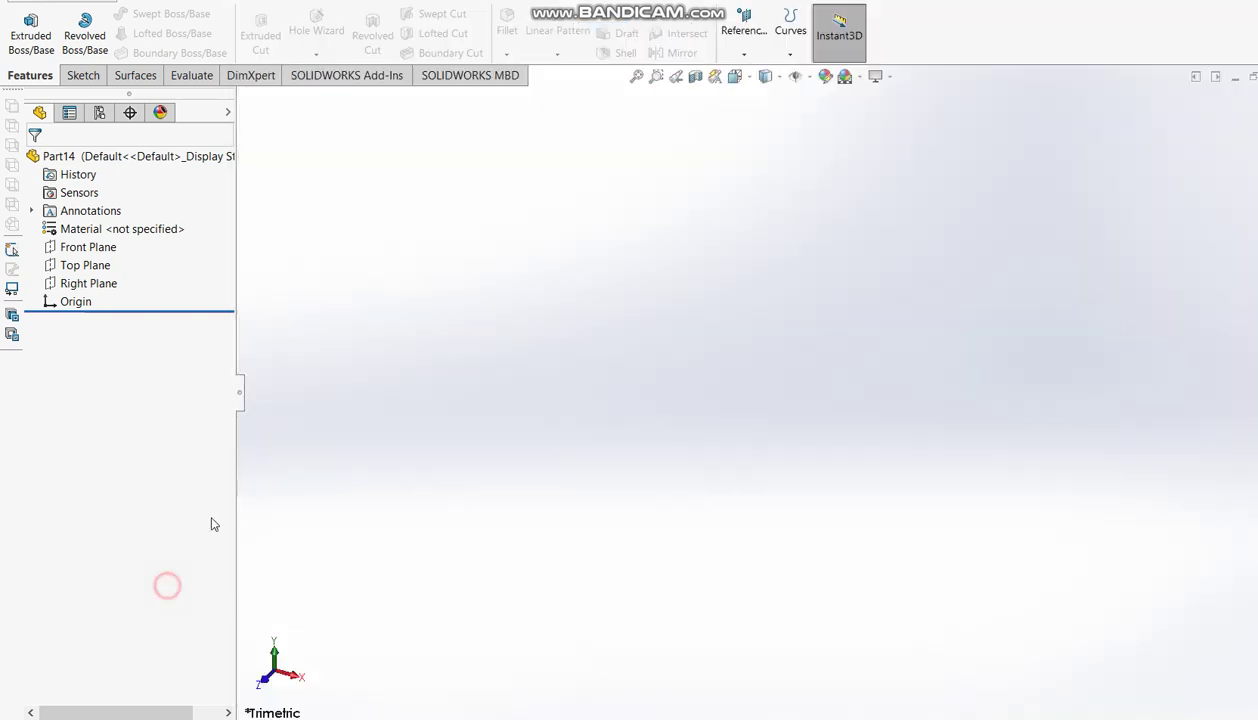
- Start an extruded boss on the Front Plane and draw a horizontal base line from the origin
click(31, 35)
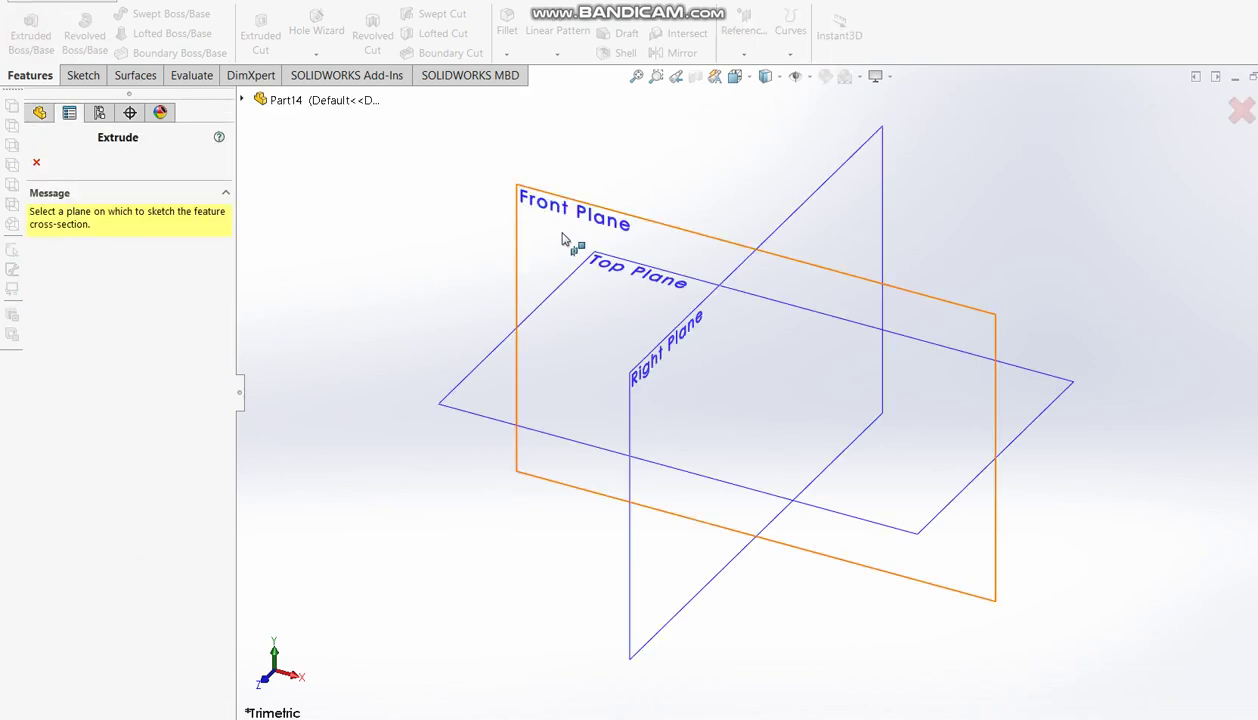
click(578, 237)
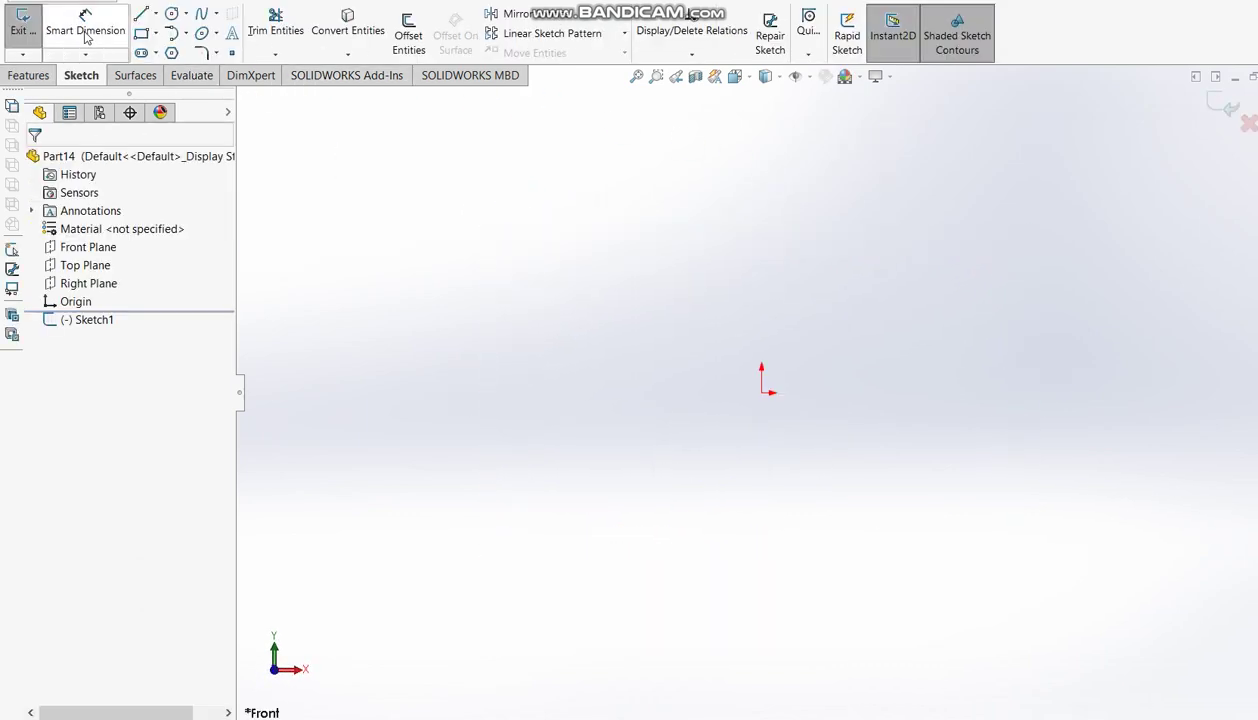
click(141, 13)
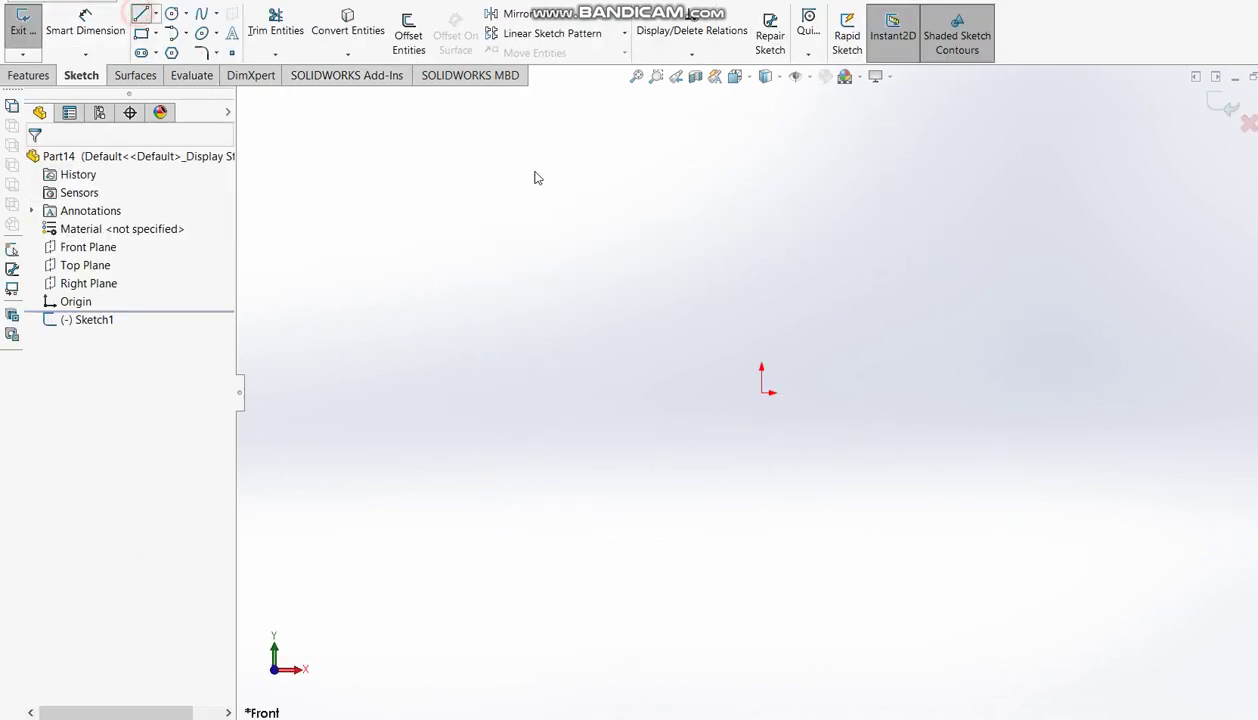
click(768, 391)
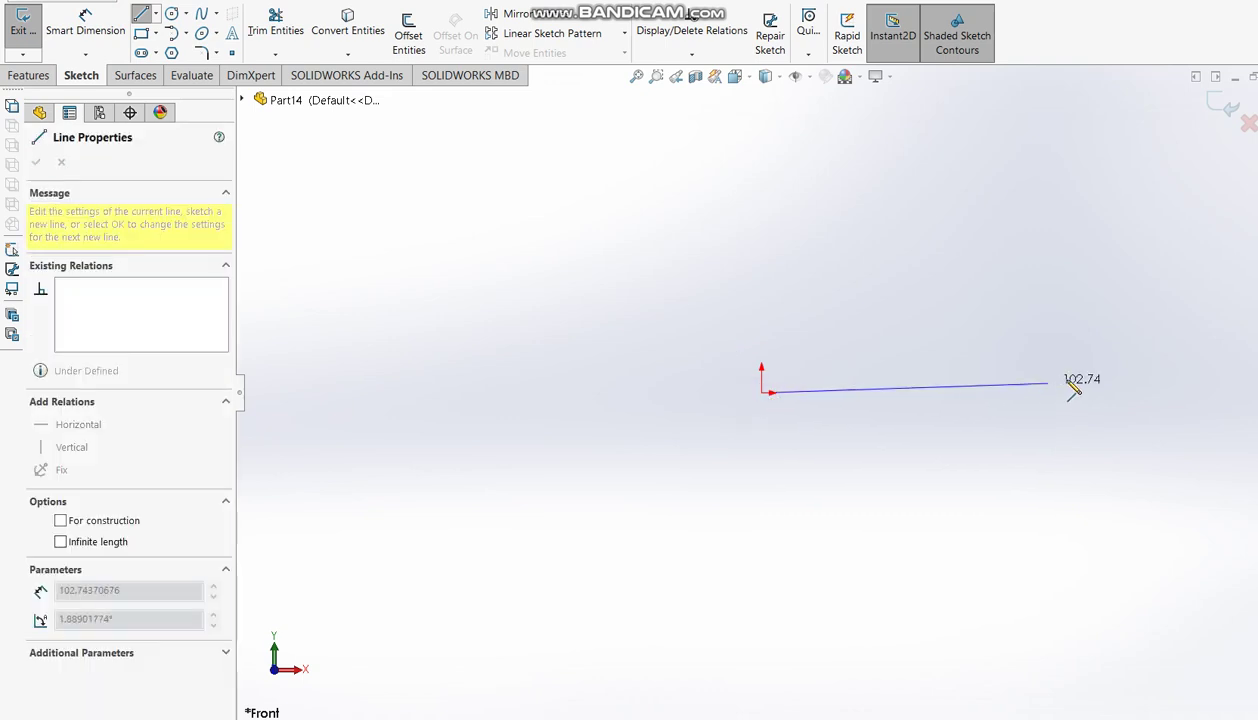
click(1178, 393)
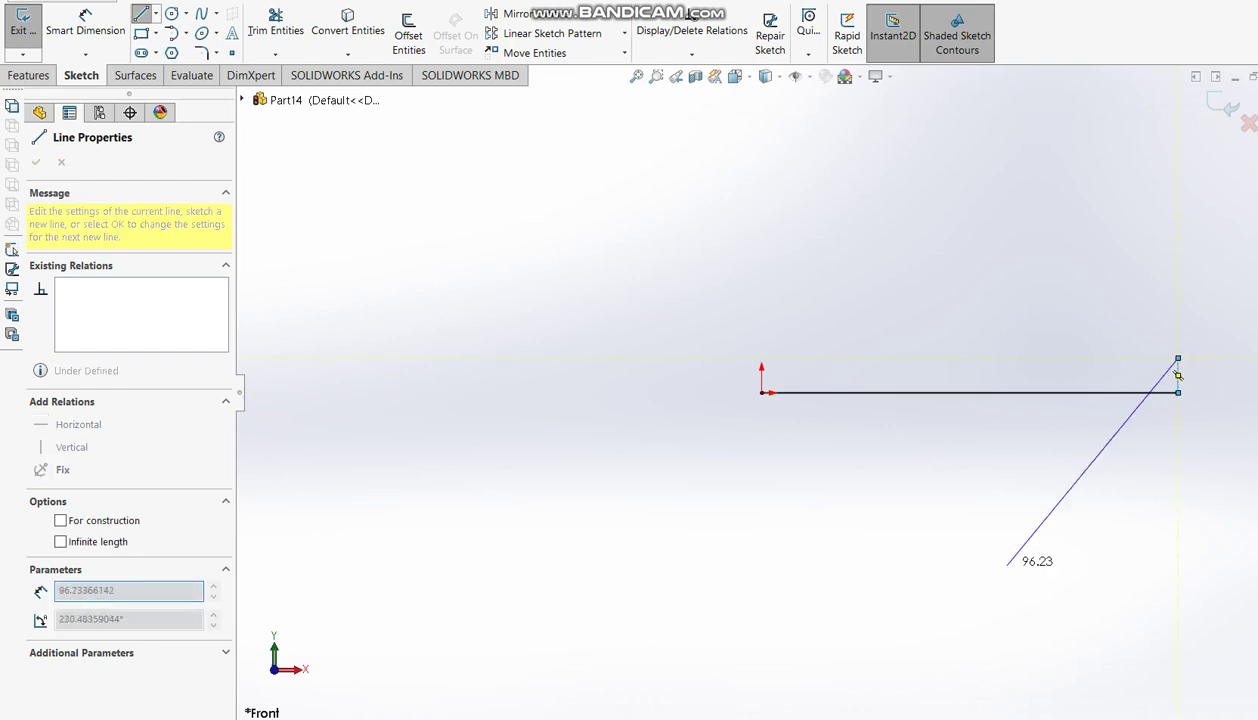
- Circle the 30 dimension in red on the reference drawing and return to the sketch
key(alt+Tab)
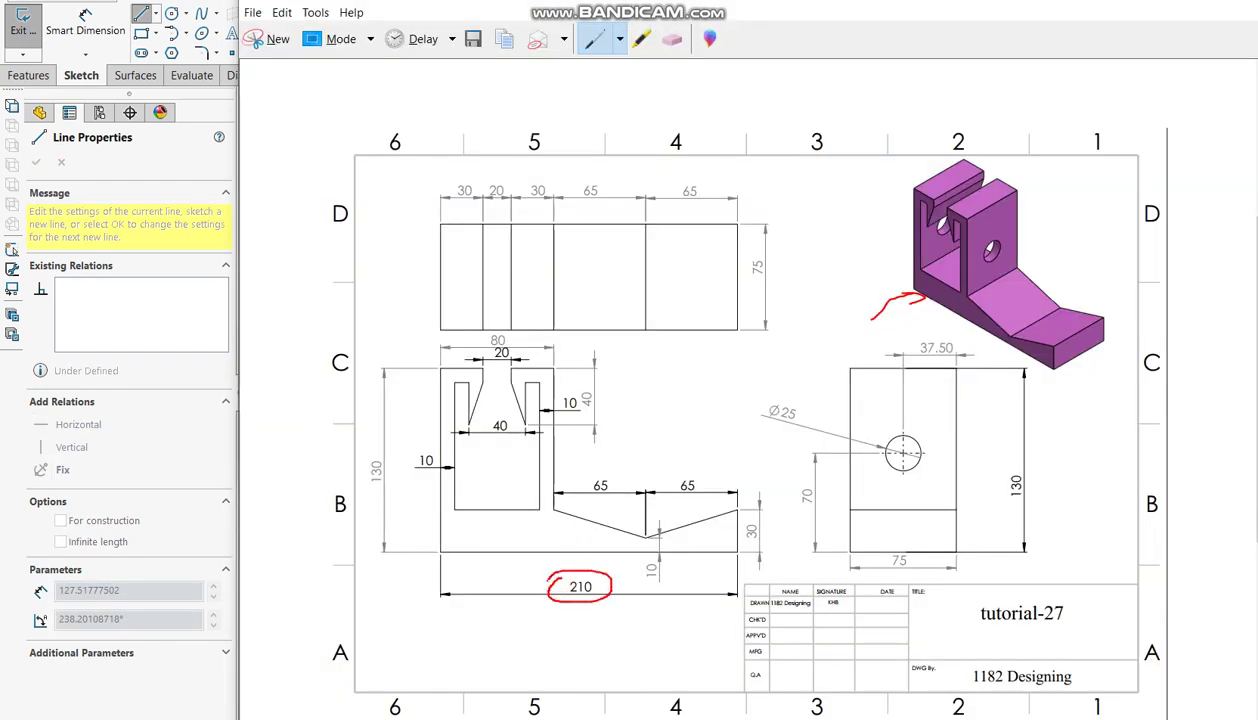
drag(760, 505, 745, 543)
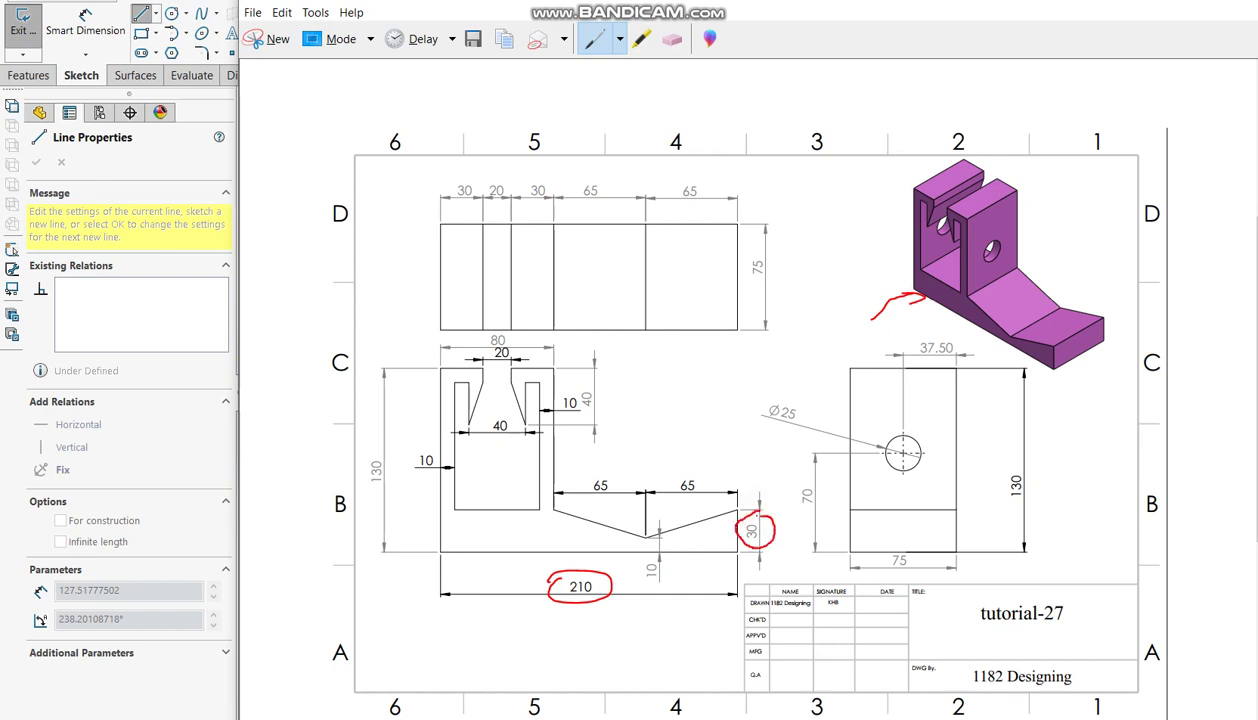
click(206, 432)
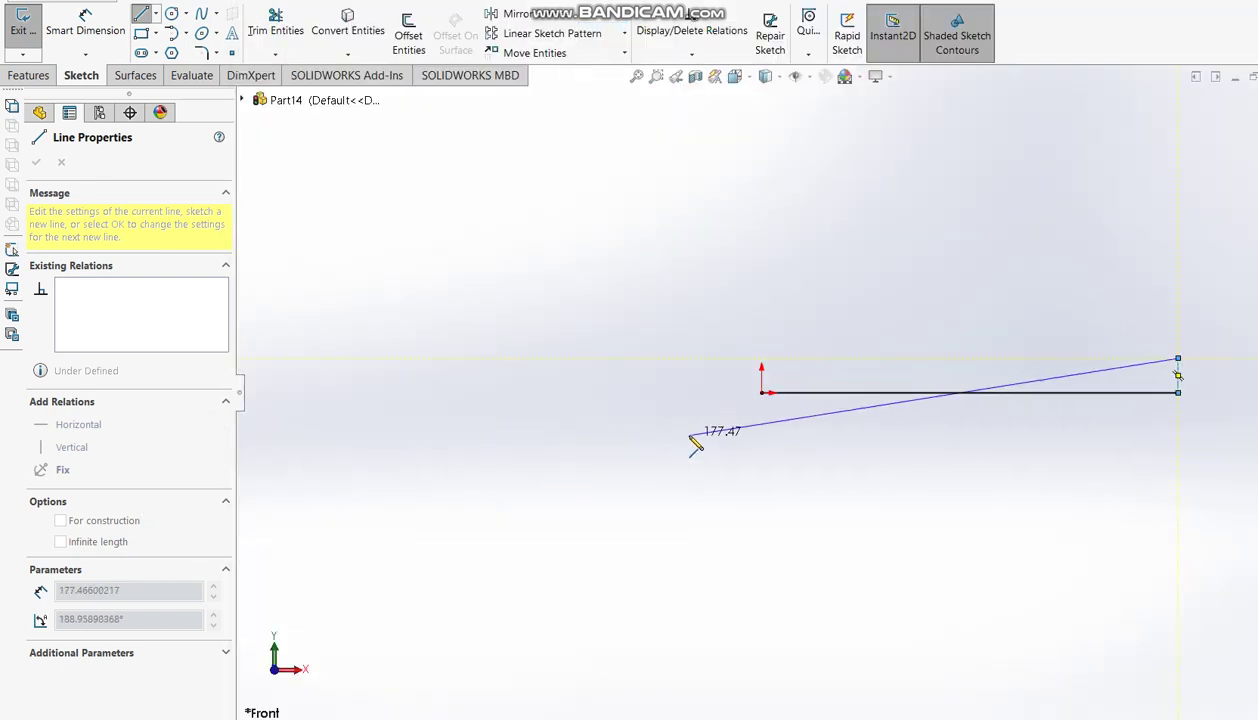
- Dimension the horizontal base line to 210
key(Escape)
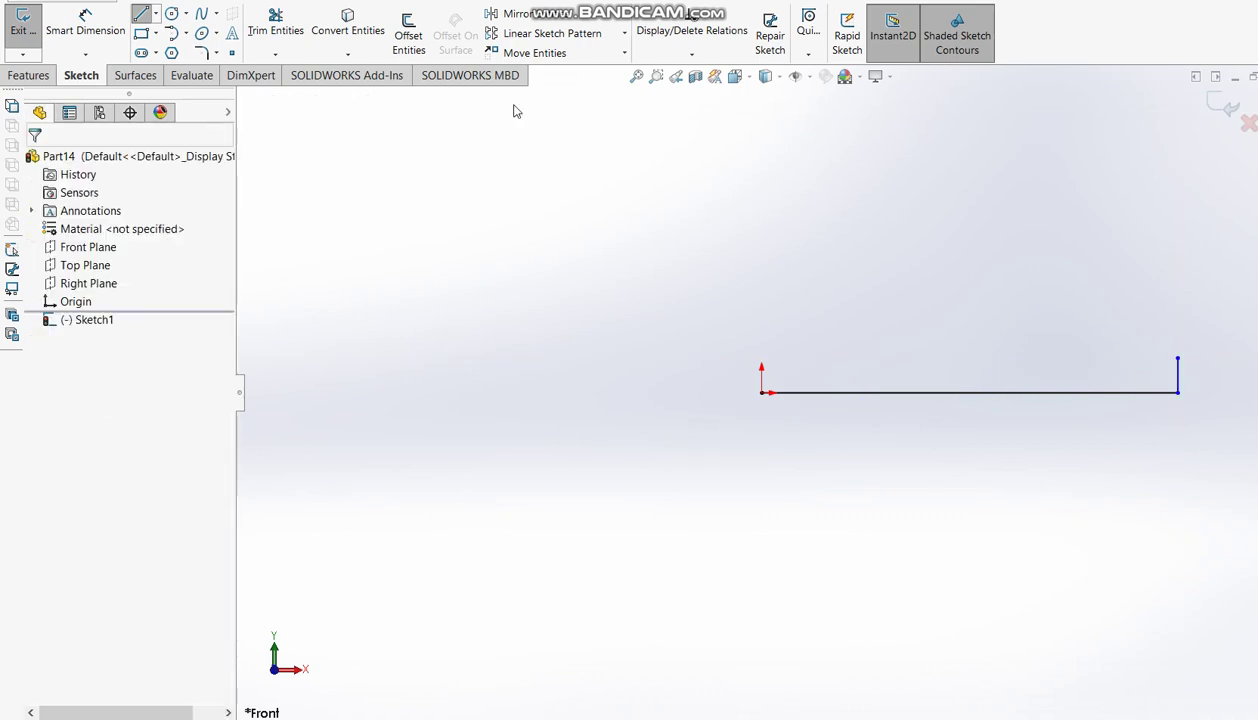
click(85, 22)
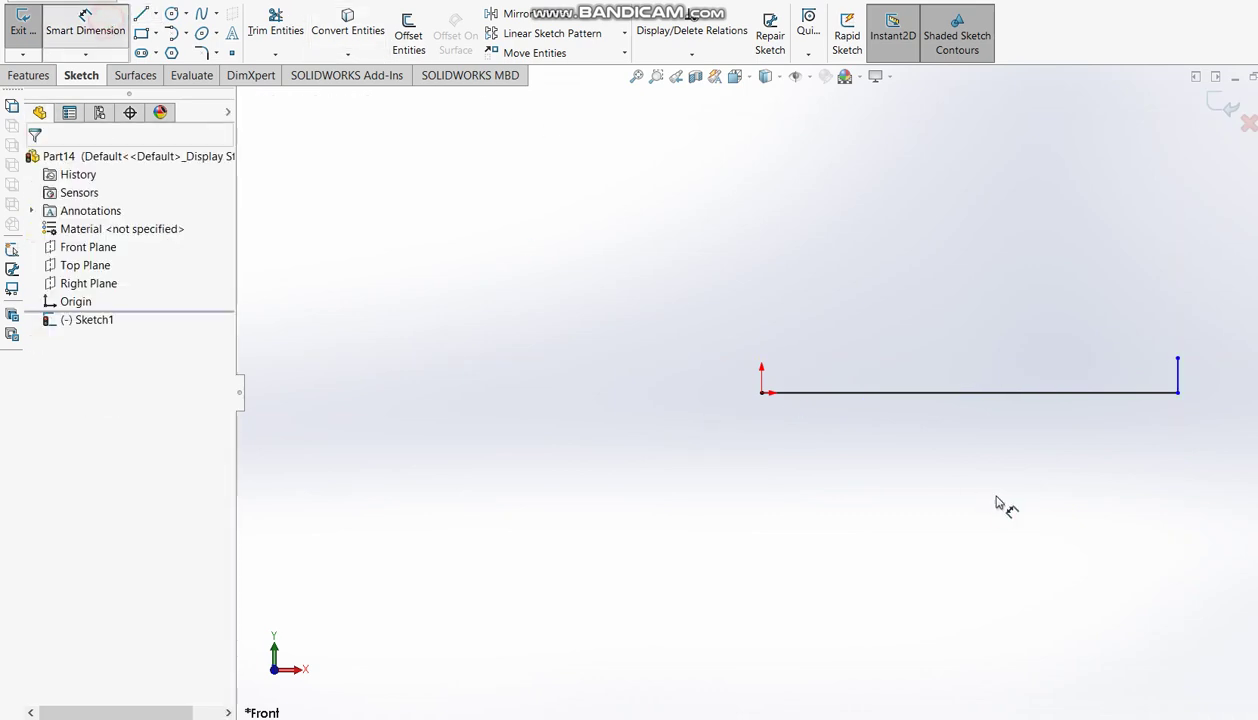
click(1003, 393)
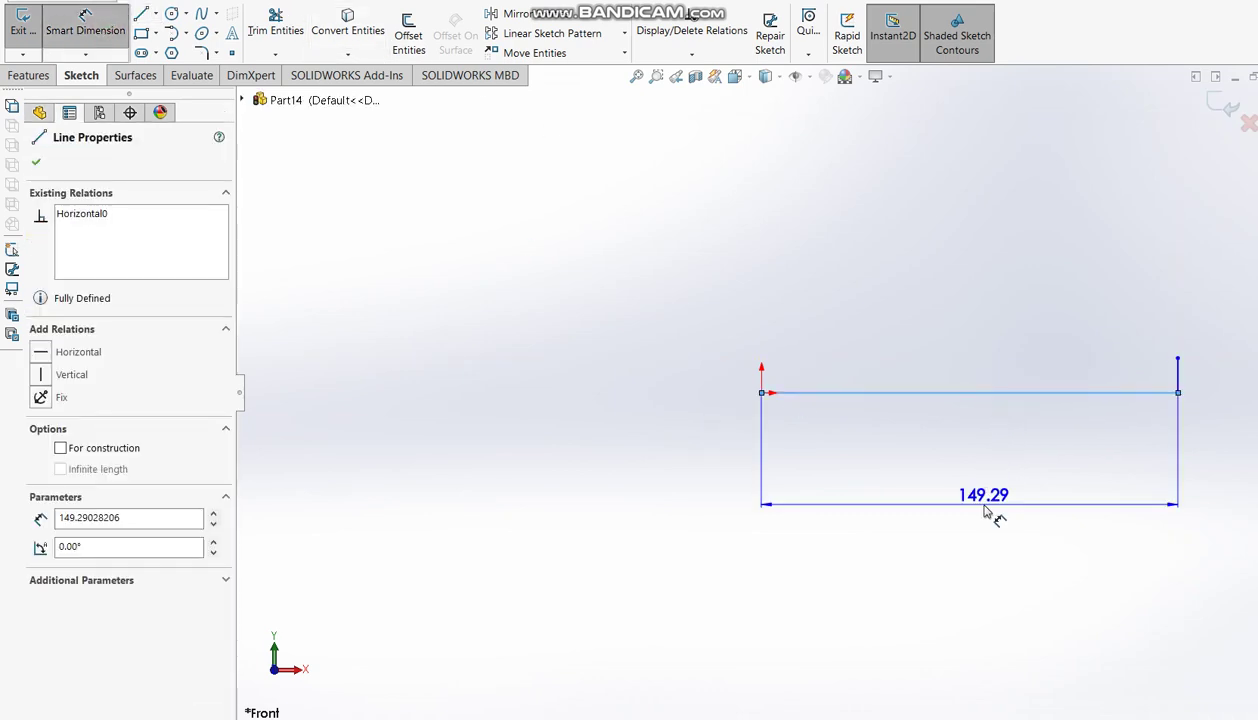
click(985, 511)
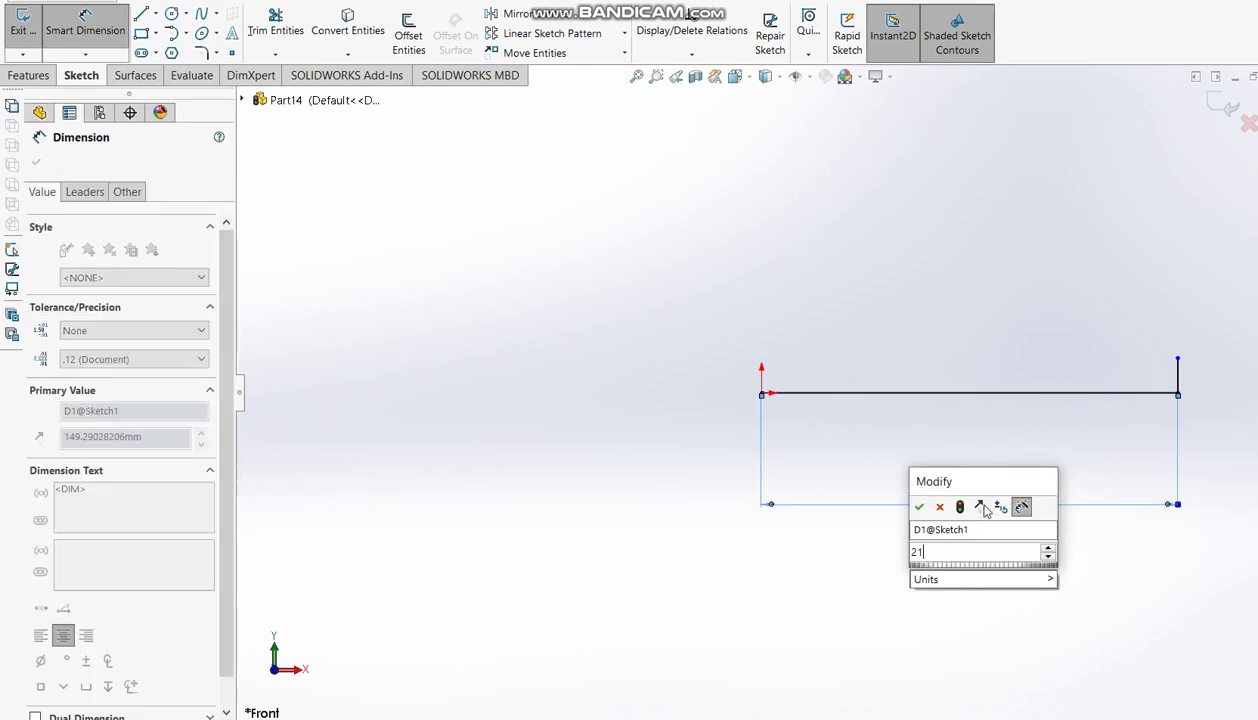
text(210)
key(Return)
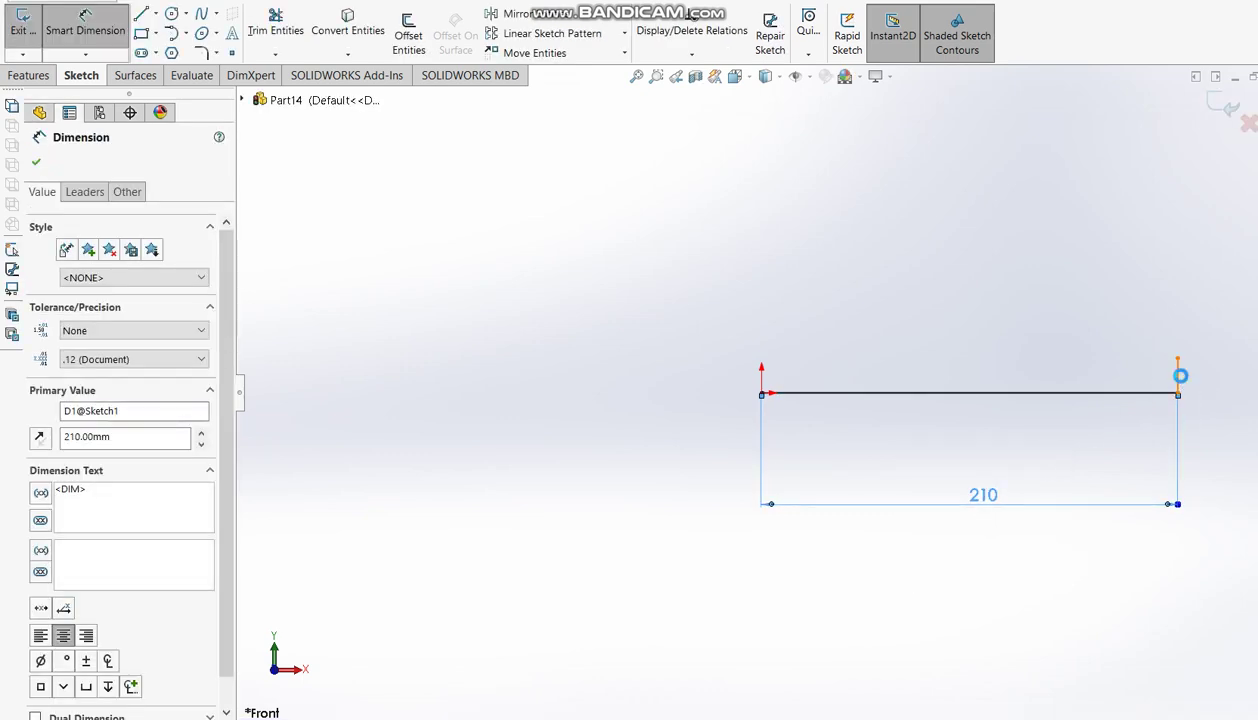
- Dimension the short right-hand vertical line to 30 and check it against the reference drawing
click(1180, 378)
click(1210, 384)
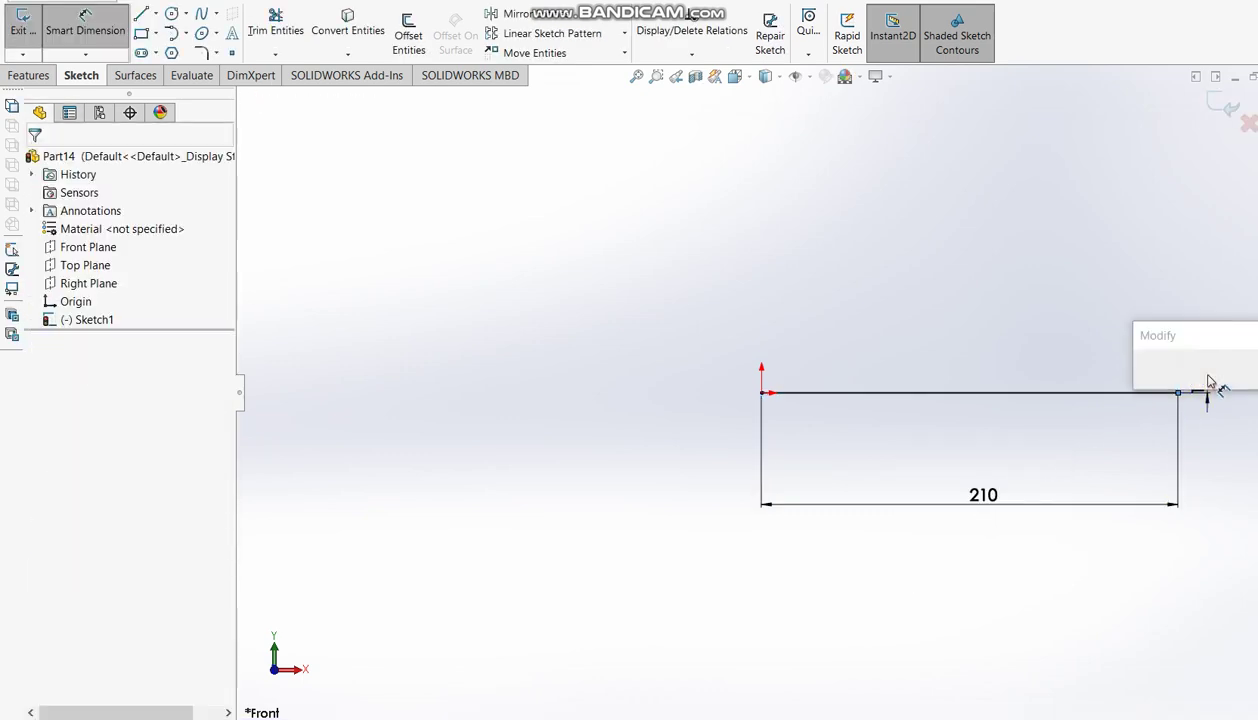
text(30)
key(Return)
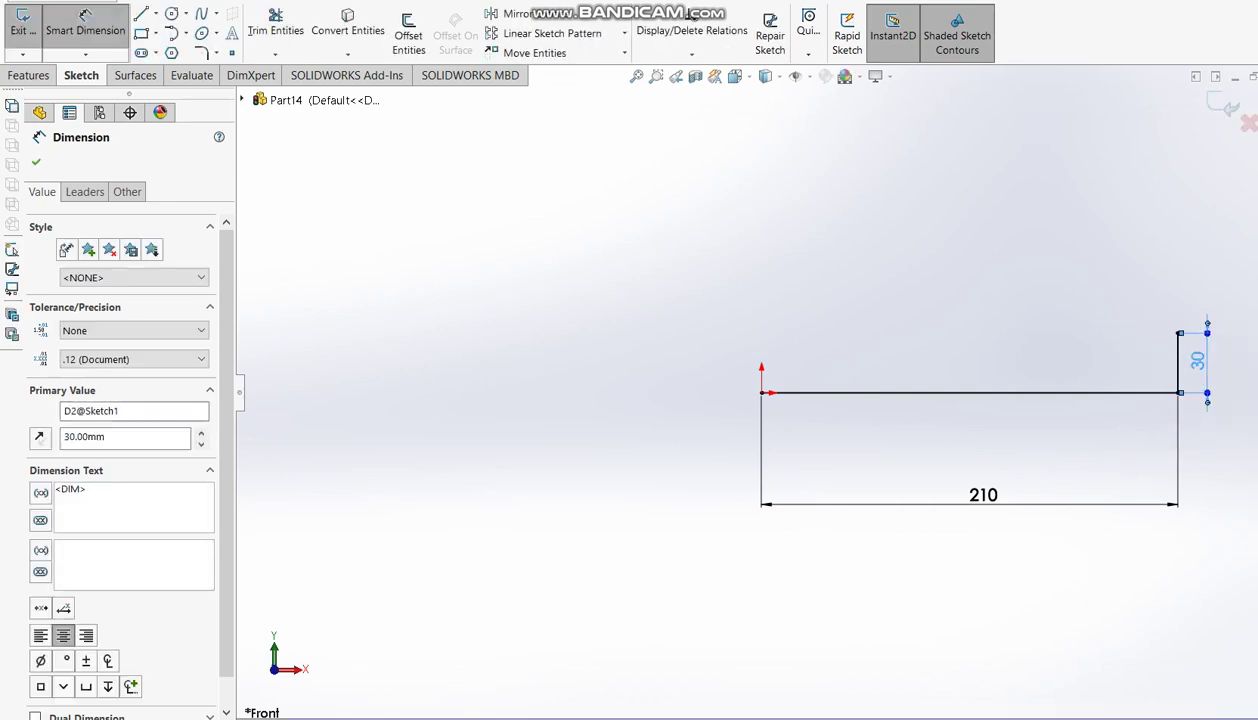
key(alt+Tab)
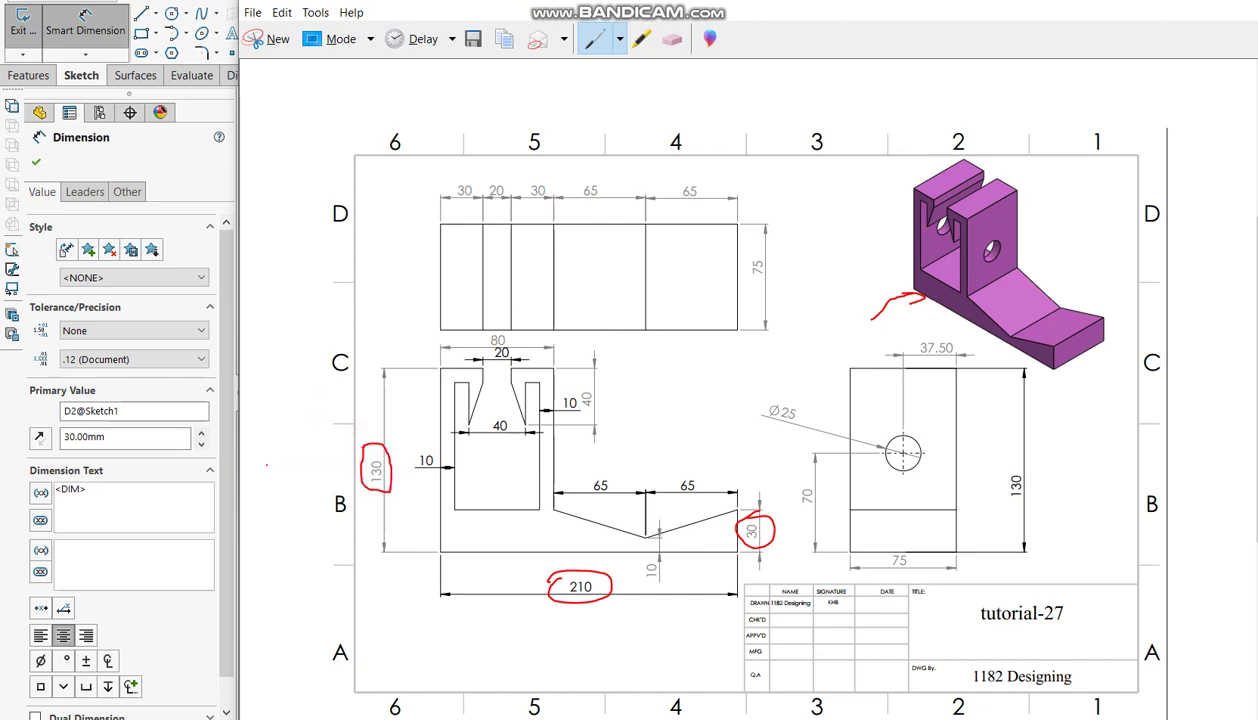
click(183, 159)
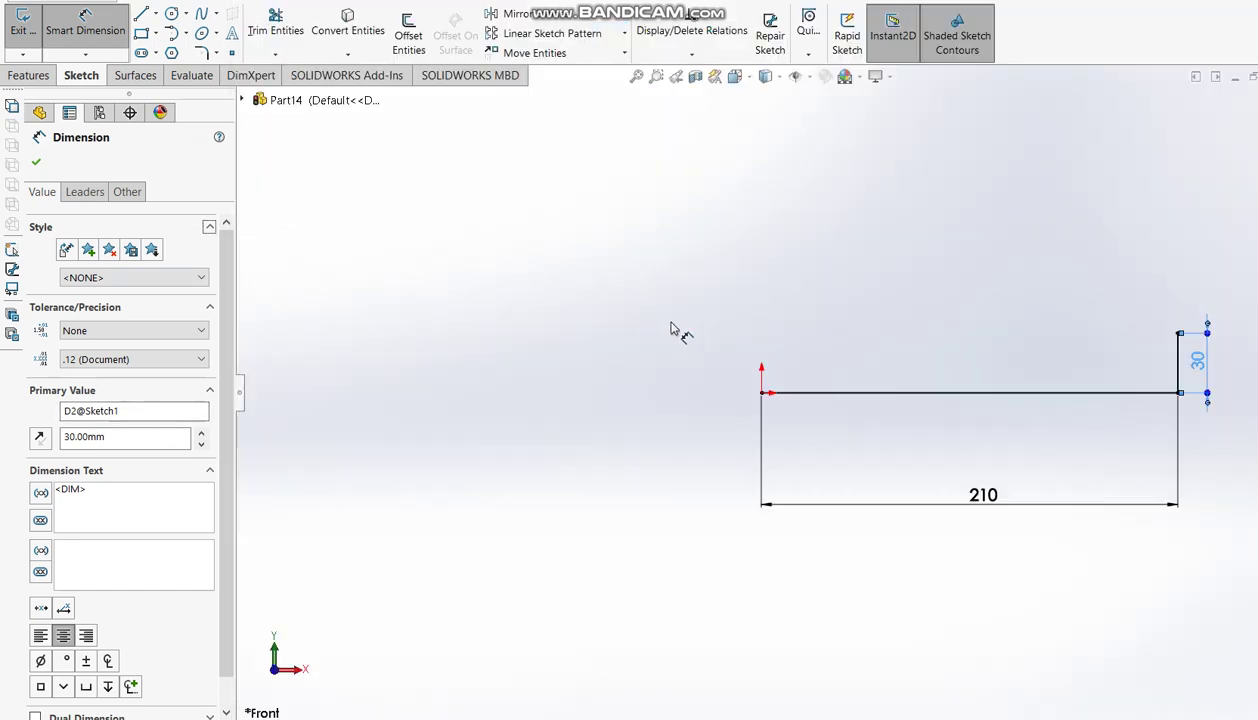
- Draw a vertical line up from the origin and dimension it to 130
click(141, 13)
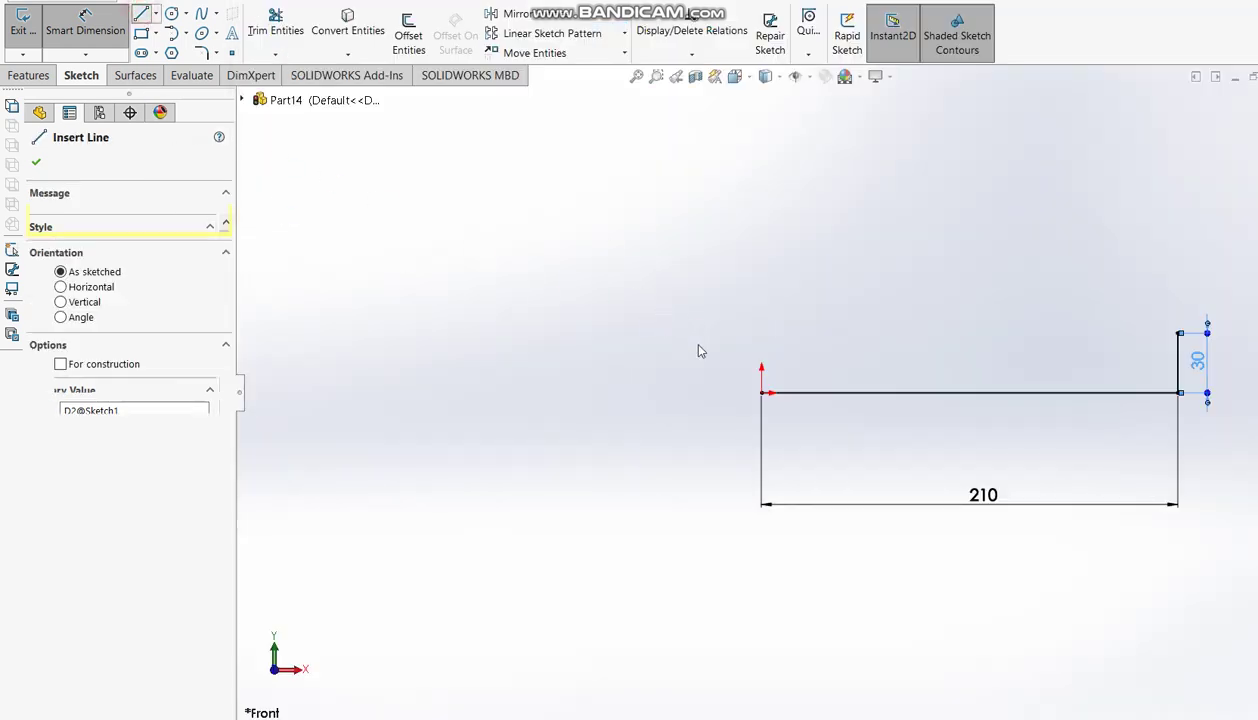
click(762, 393)
click(762, 150)
click(106, 30)
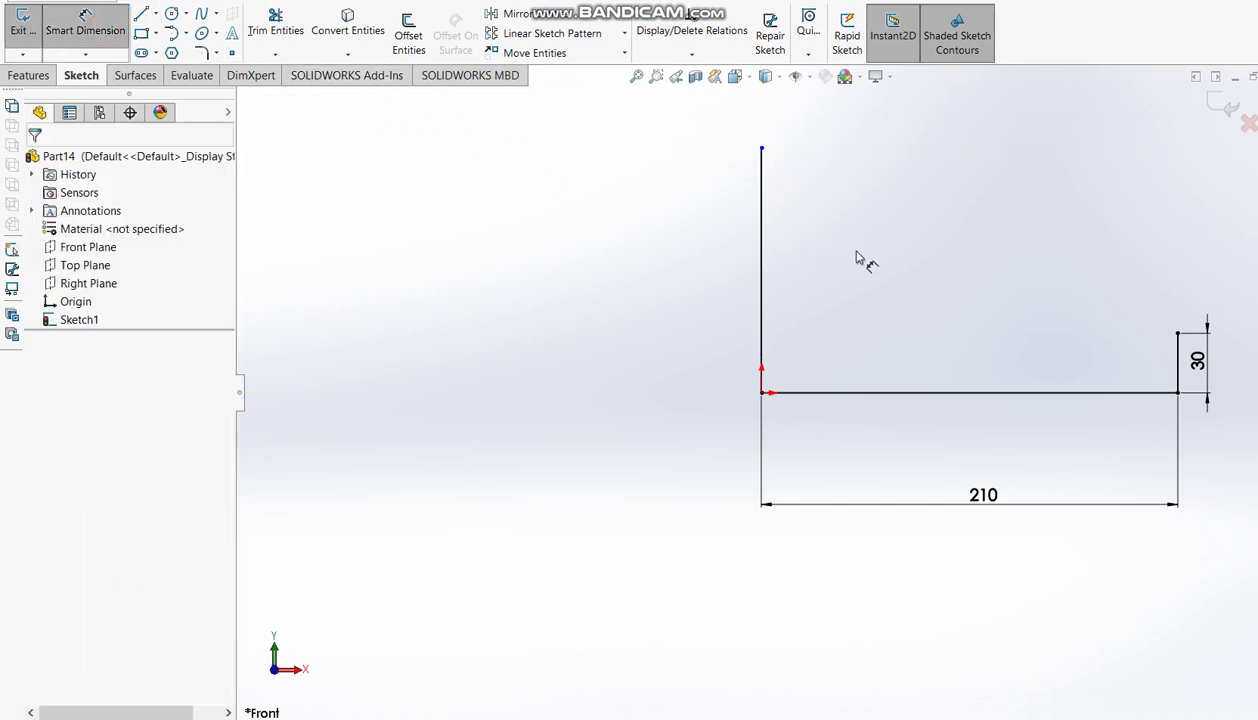
click(762, 263)
click(710, 265)
text(130)
key(Return)
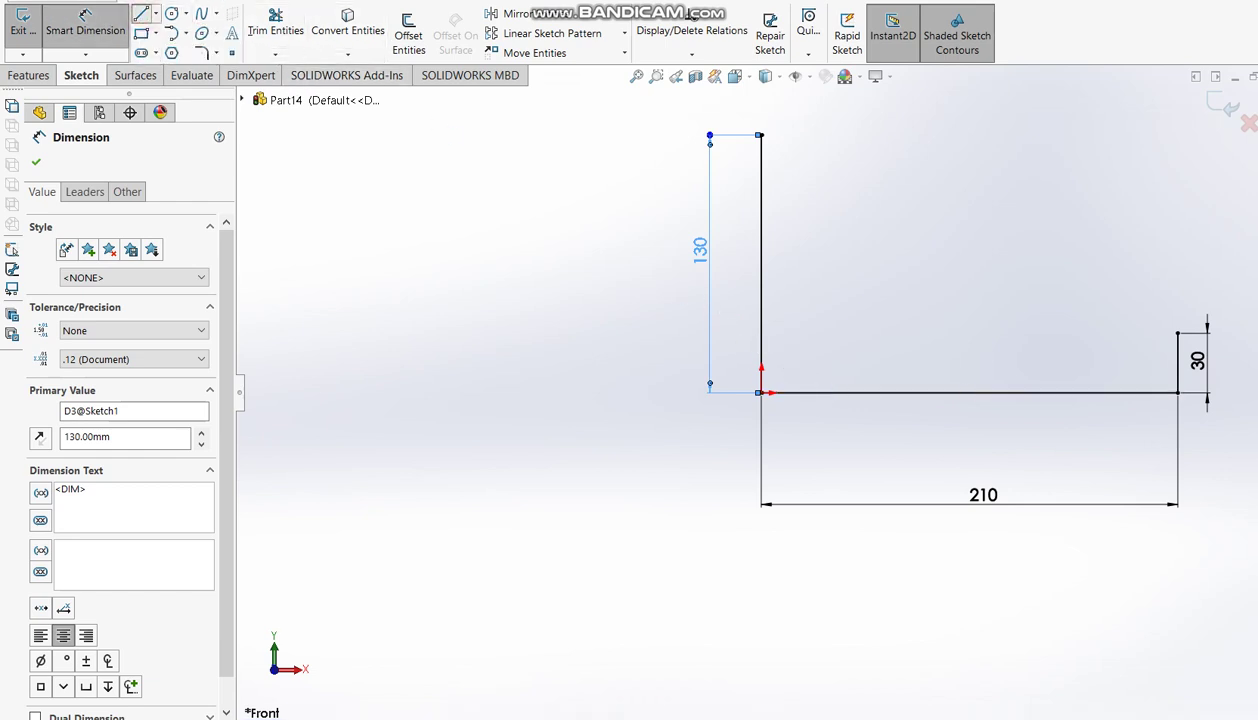
- Sketch the two V-notch lines starting from the top of the 30 line
click(141, 14)
click(1178, 335)
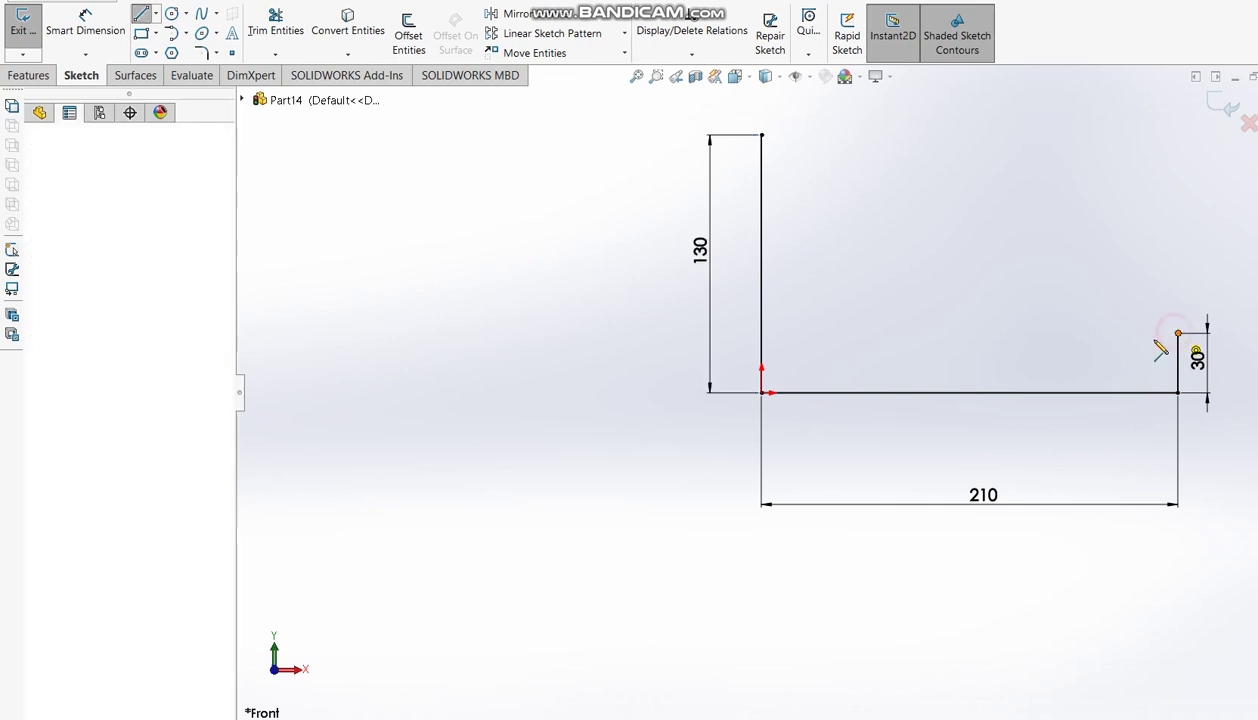
click(1070, 358)
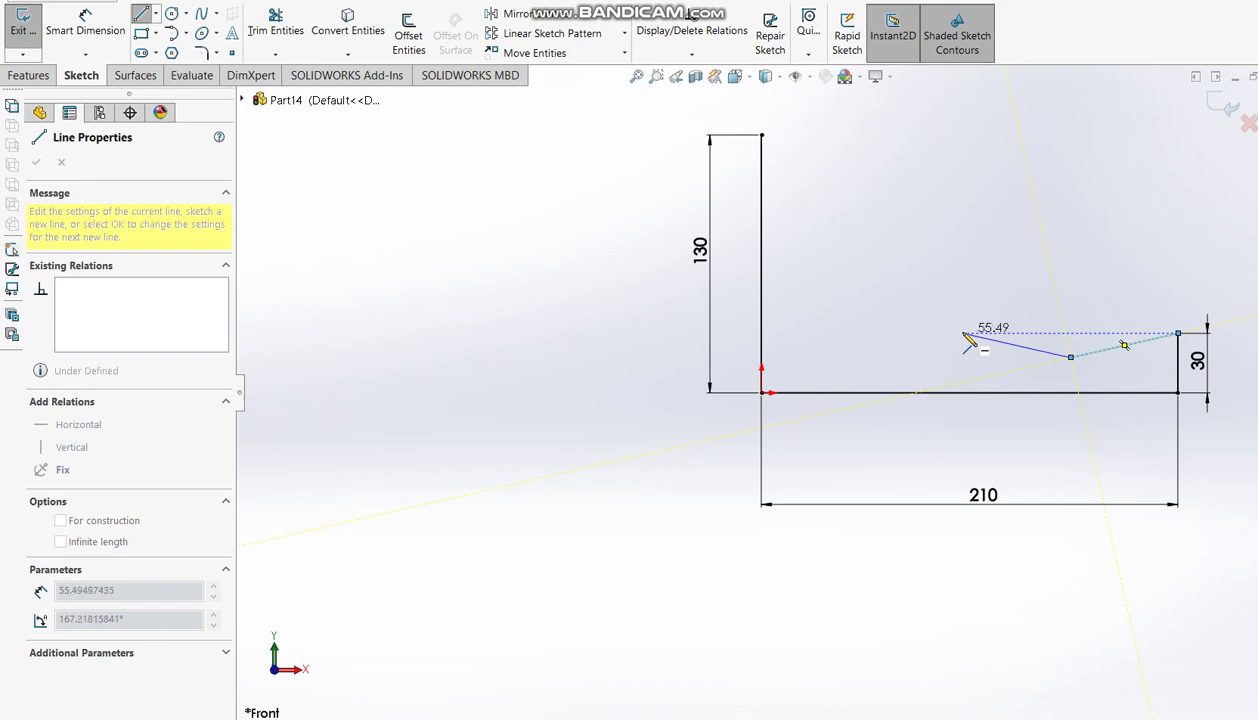
double_click(962, 334)
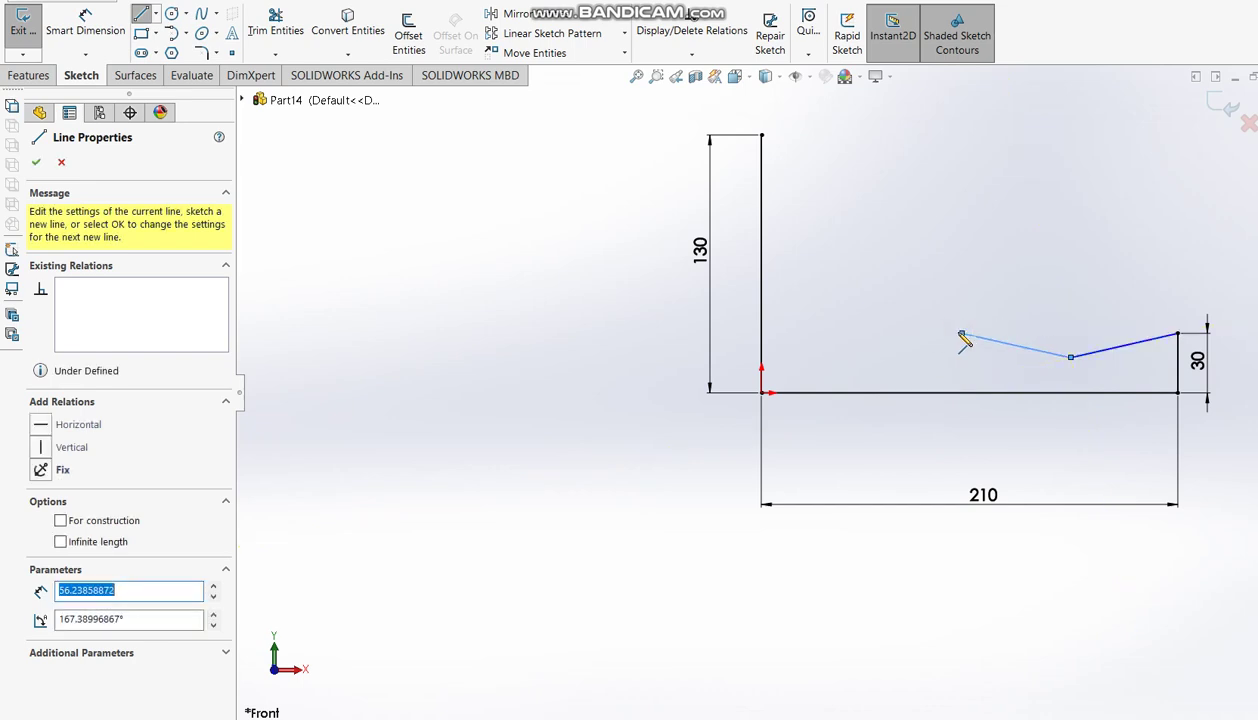
click(962, 334)
key(Escape)
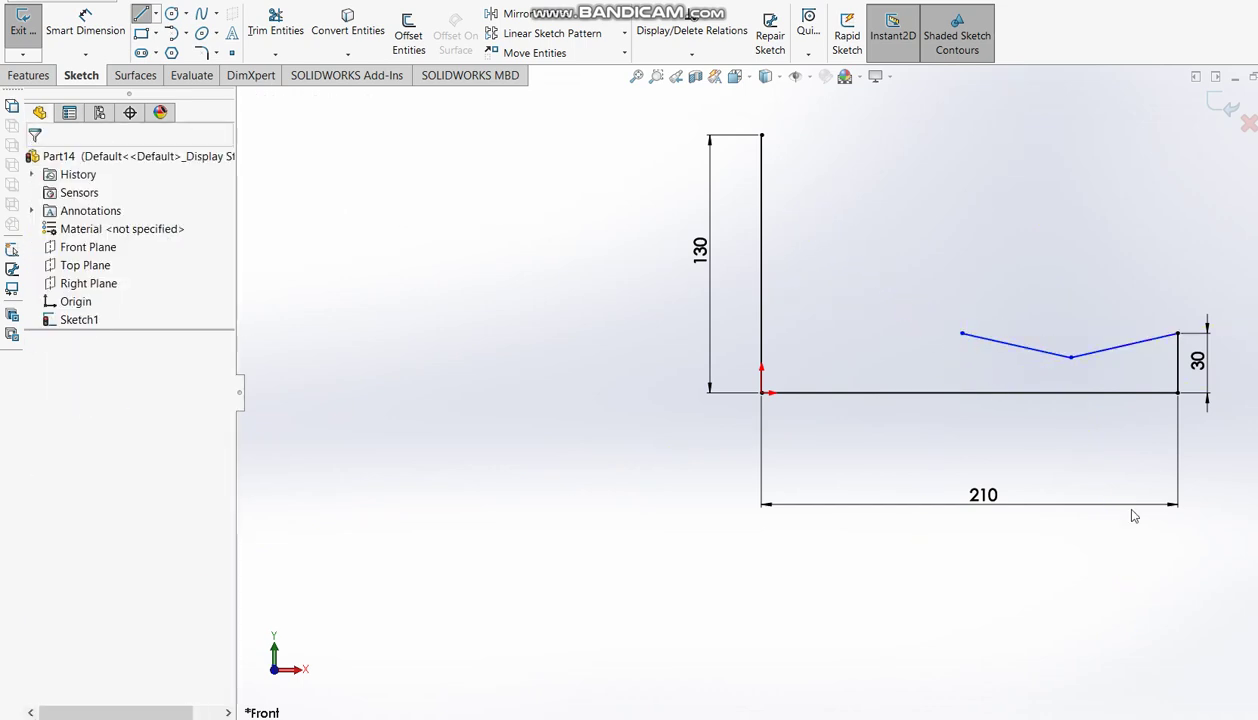
key(alt+Tab)
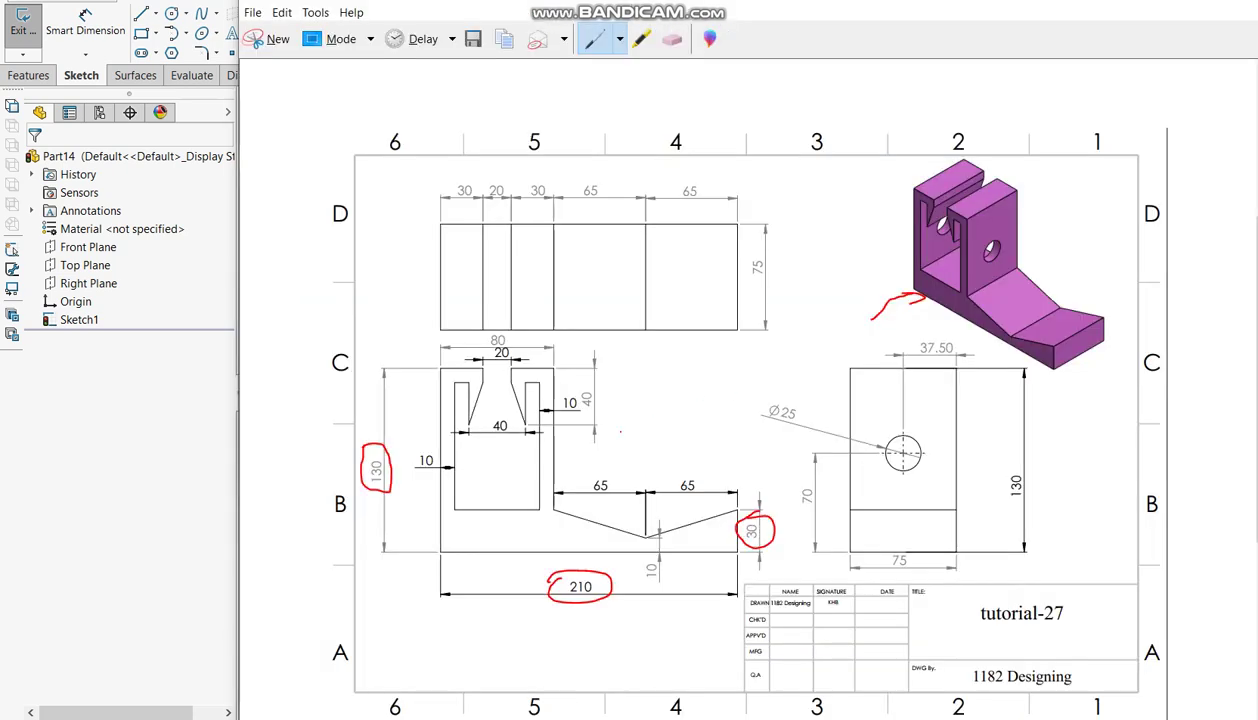
- Circle the 65 and 10 notch dimensions in red on the reference drawing and return to the sketch
drag(665, 477, 712, 490)
drag(640, 561, 651, 585)
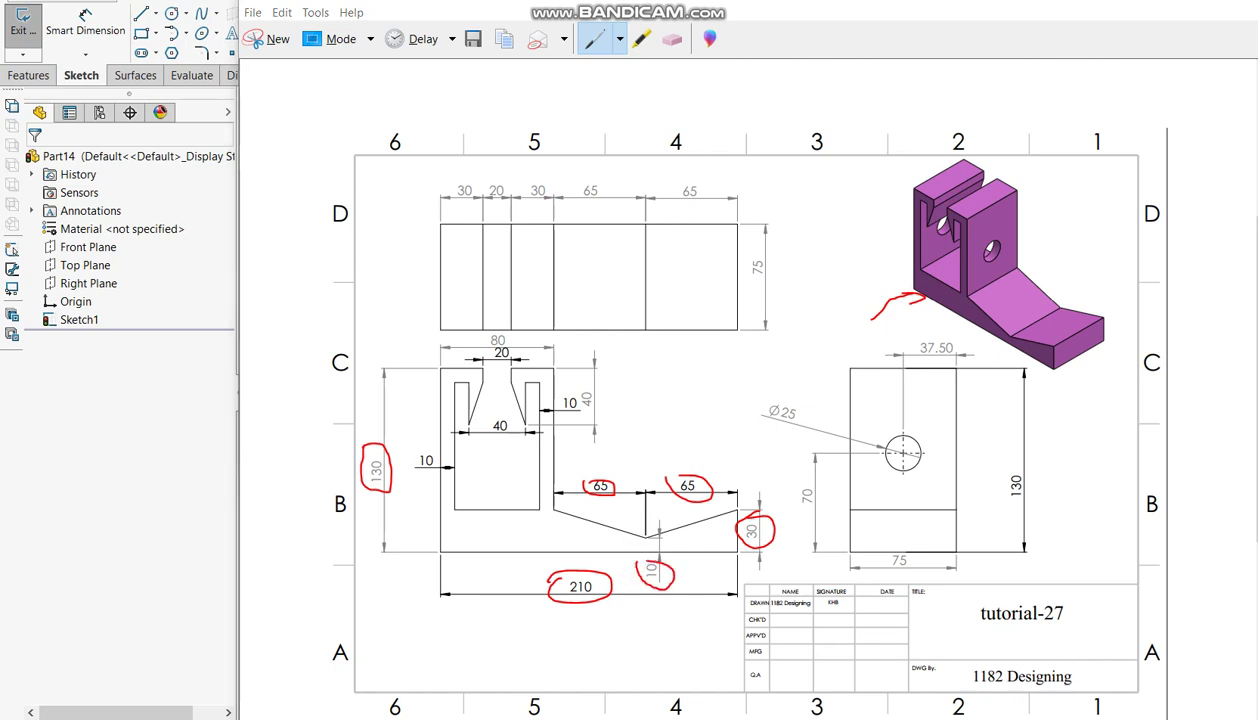
key(alt+Tab)
click(86, 31)
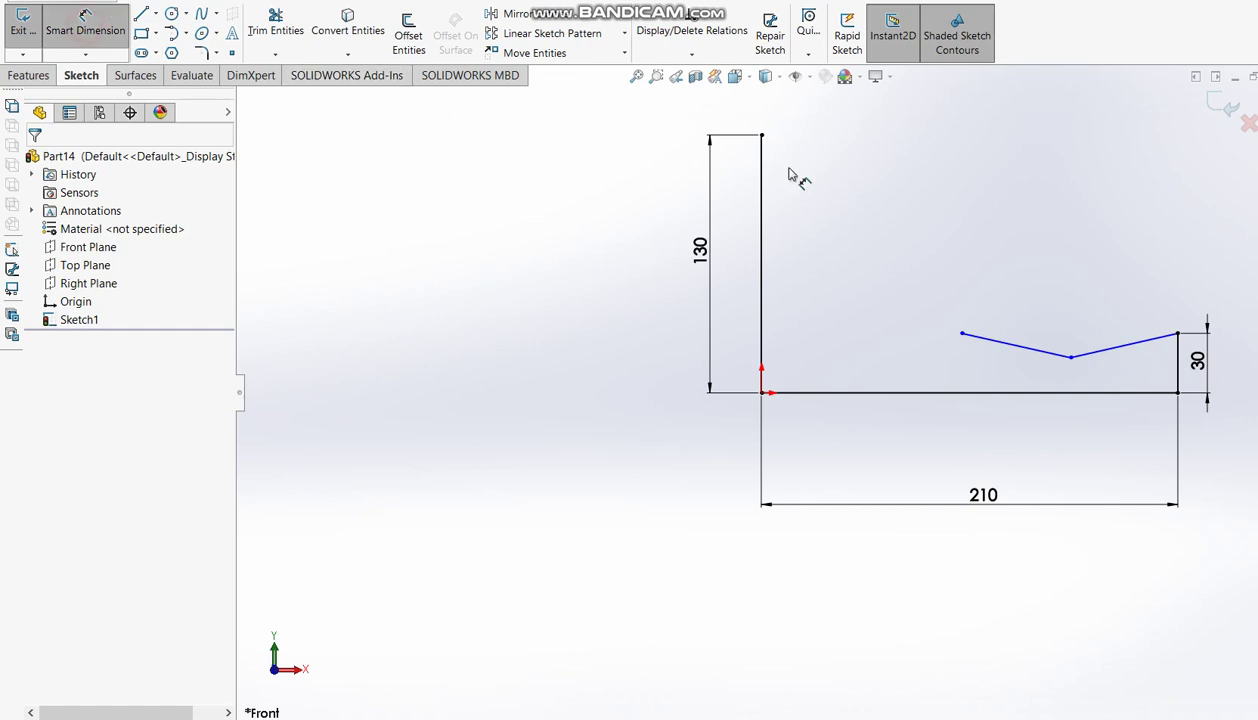
- Give both slanted notch edges a 65 horizontal dimension
click(1124, 345)
click(1122, 298)
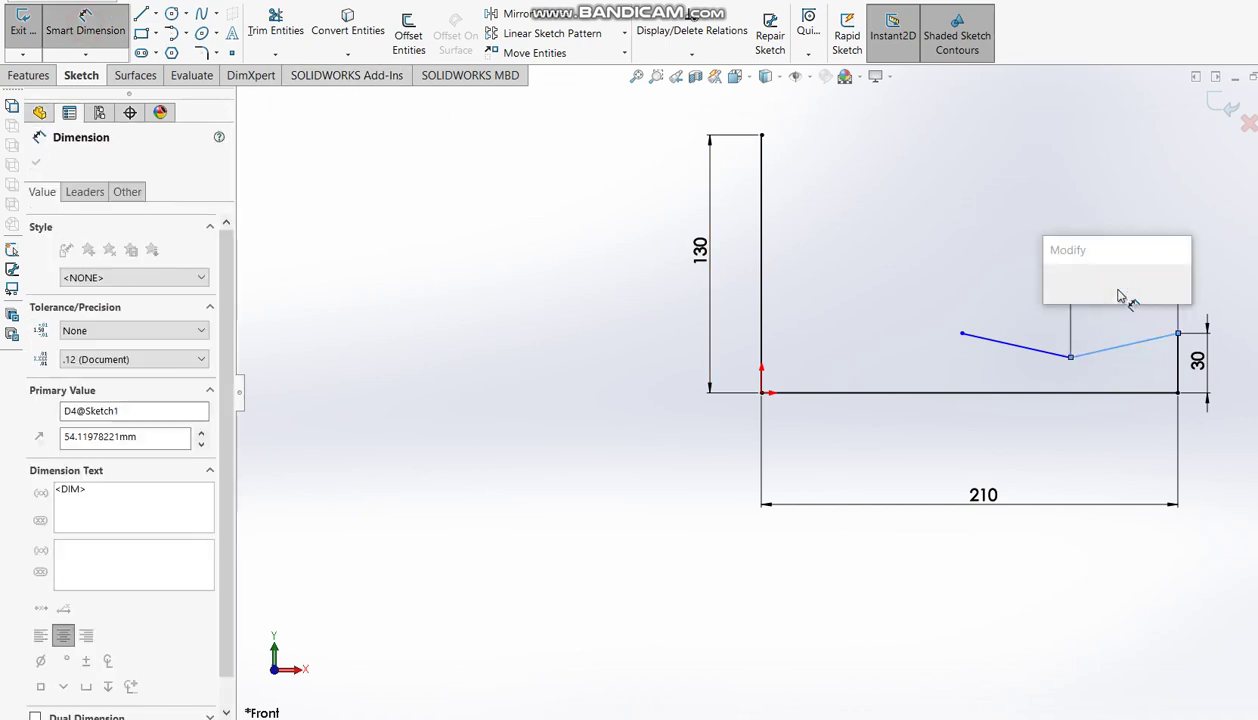
text(65)
key(Return)
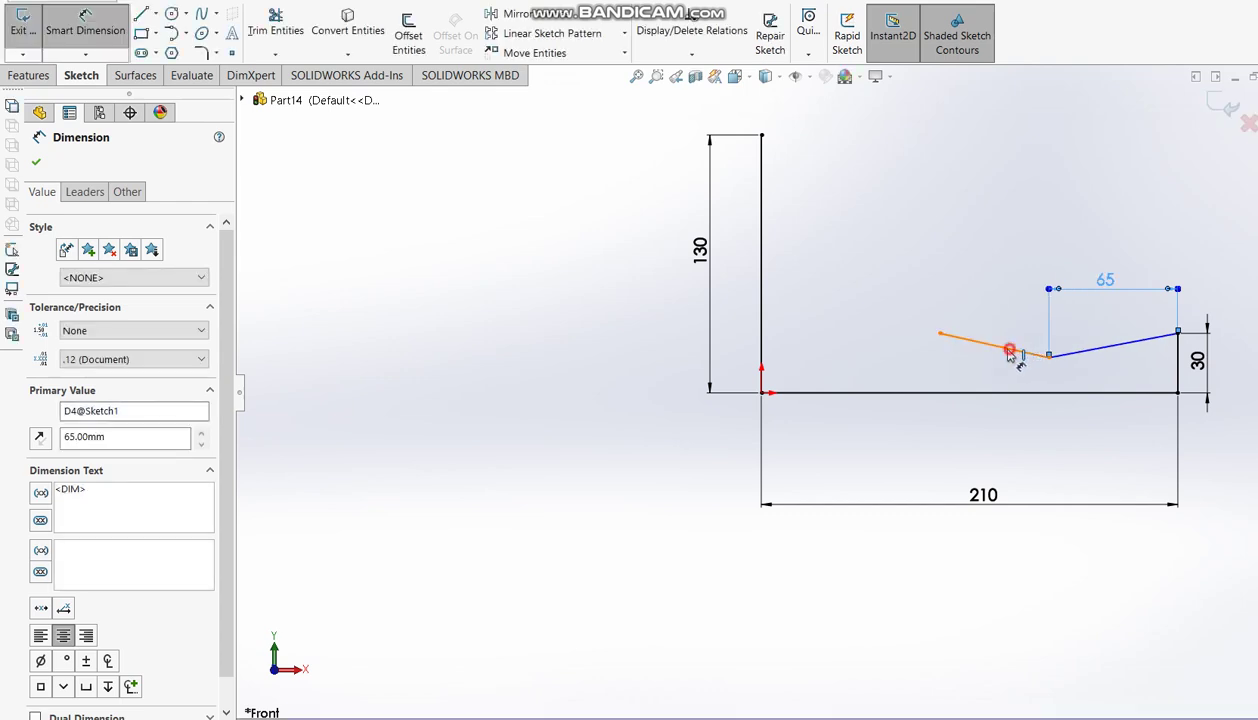
click(1017, 356)
click(1012, 310)
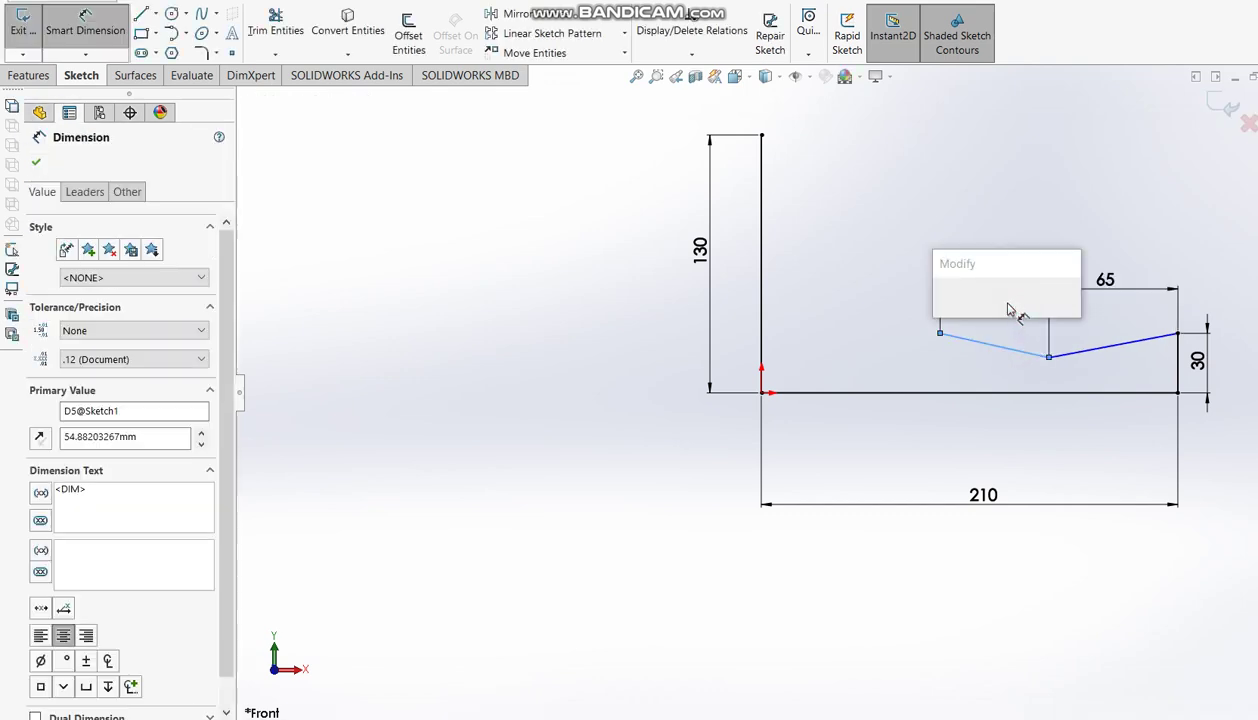
text(65)
key(Return)
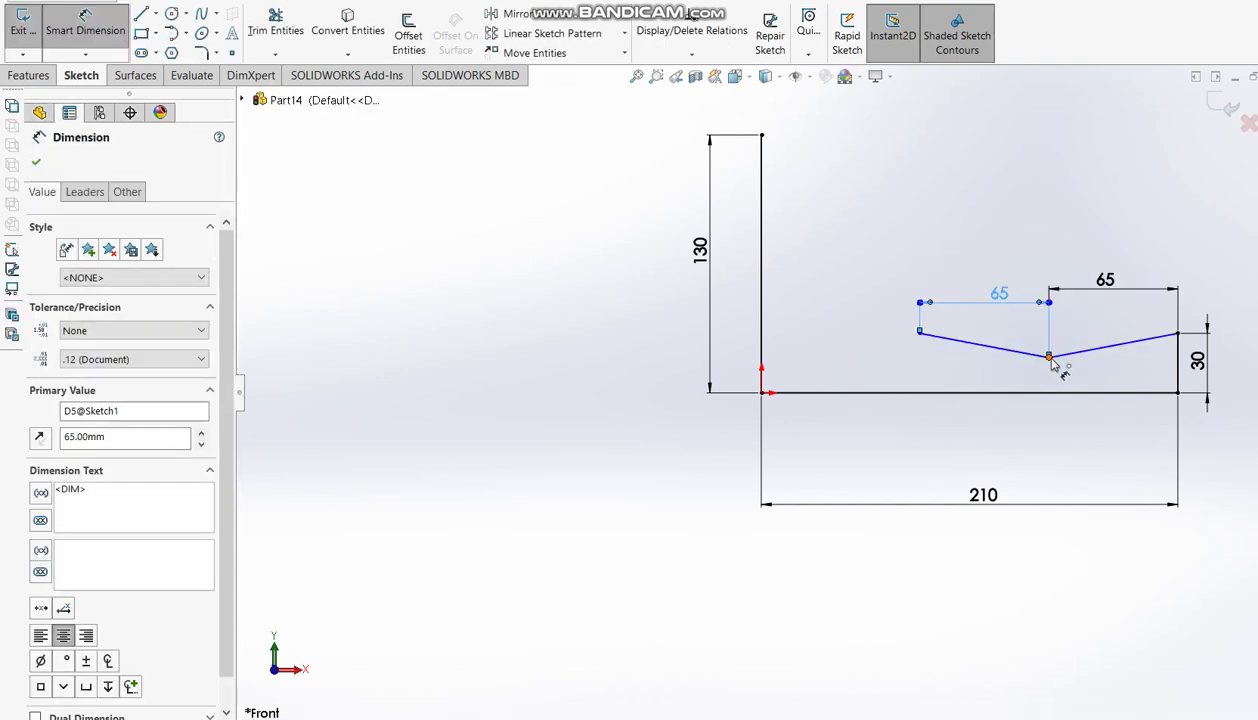
- Set the notch bottom 10 above the base and place a height dimension at its left end
click(1049, 357)
click(1050, 393)
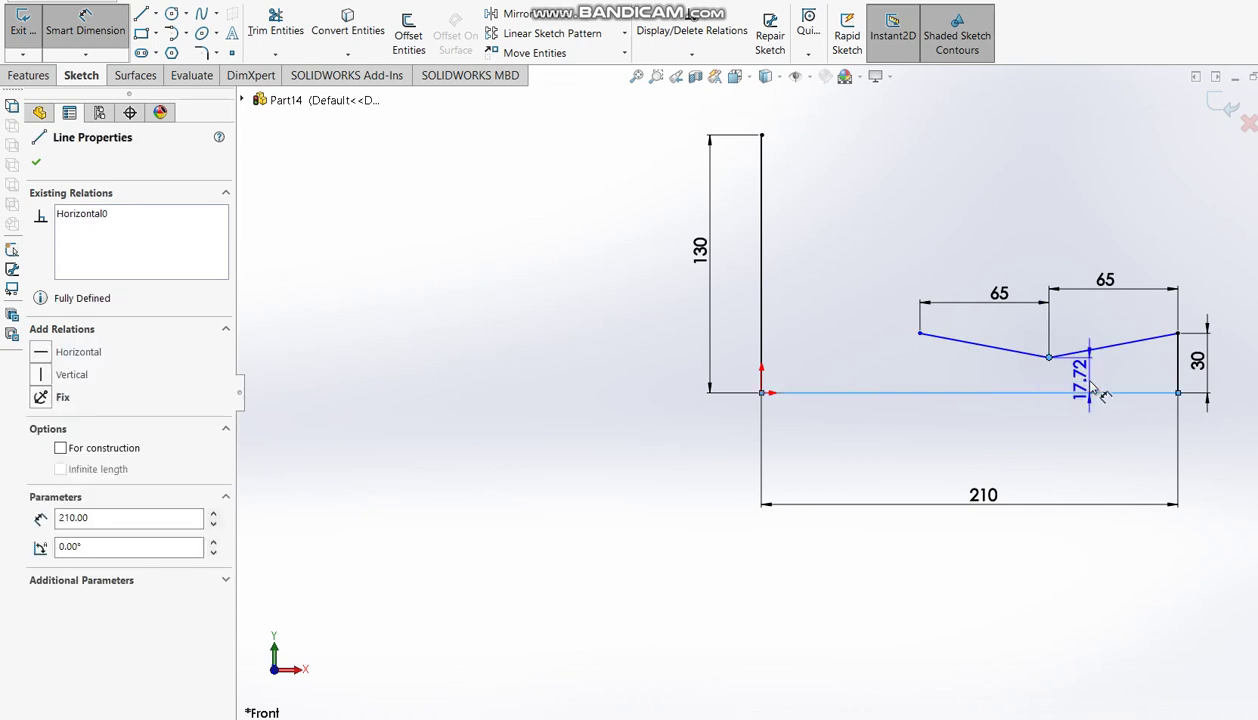
click(1085, 438)
text(10)
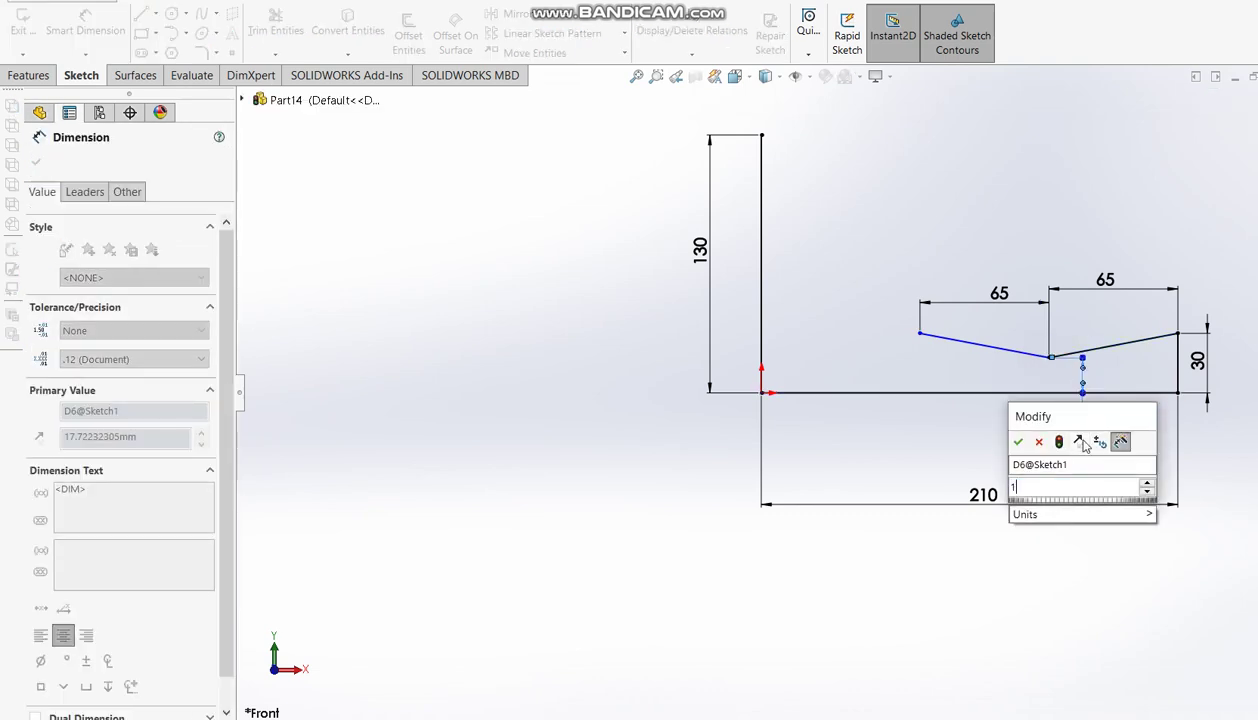
key(Return)
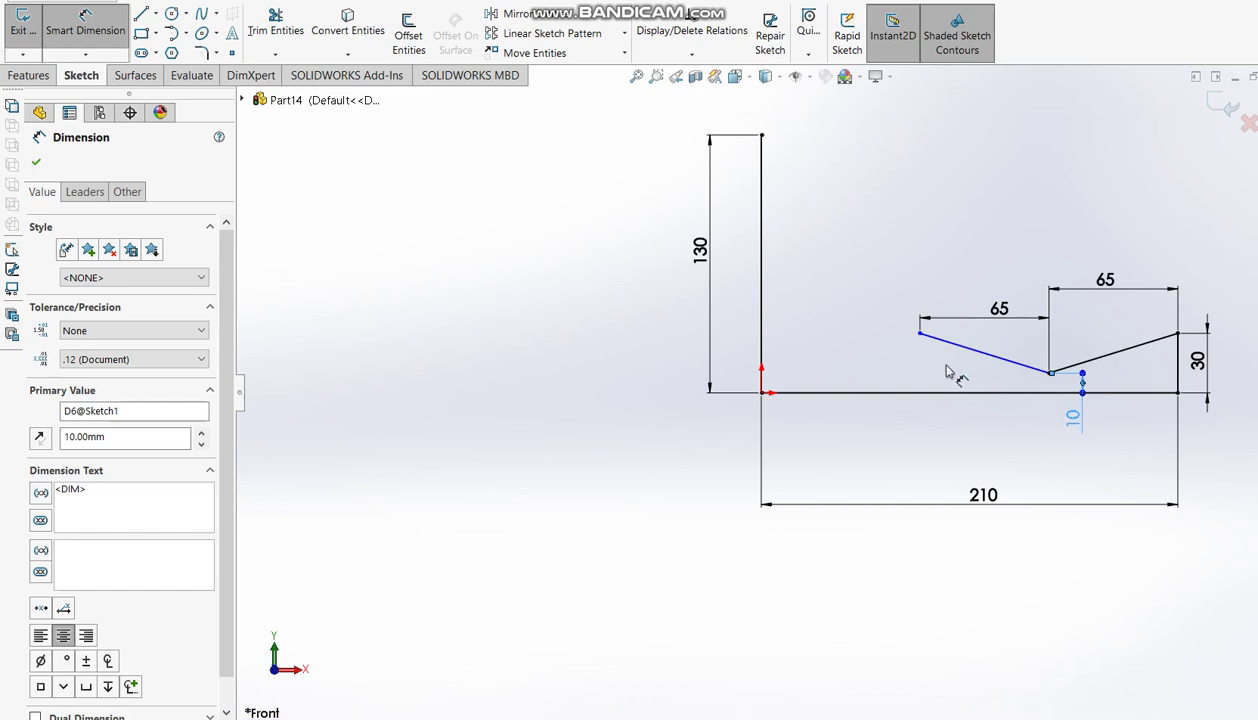
click(920, 336)
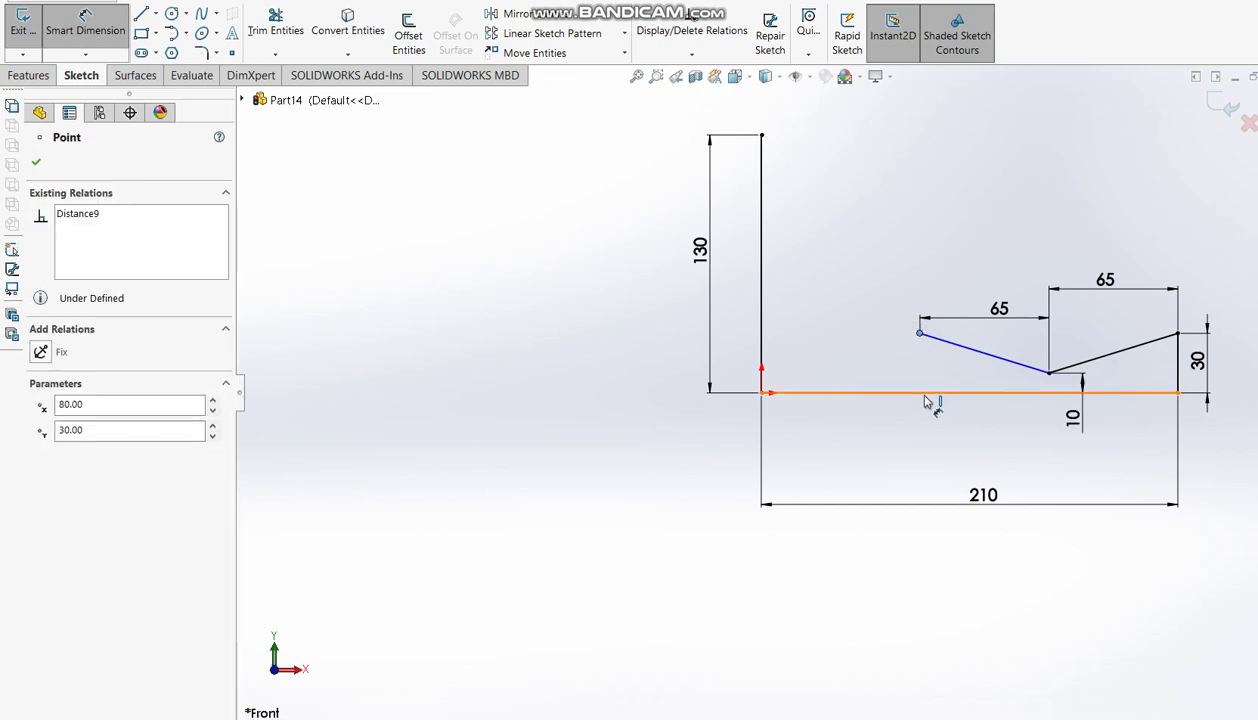
click(926, 393)
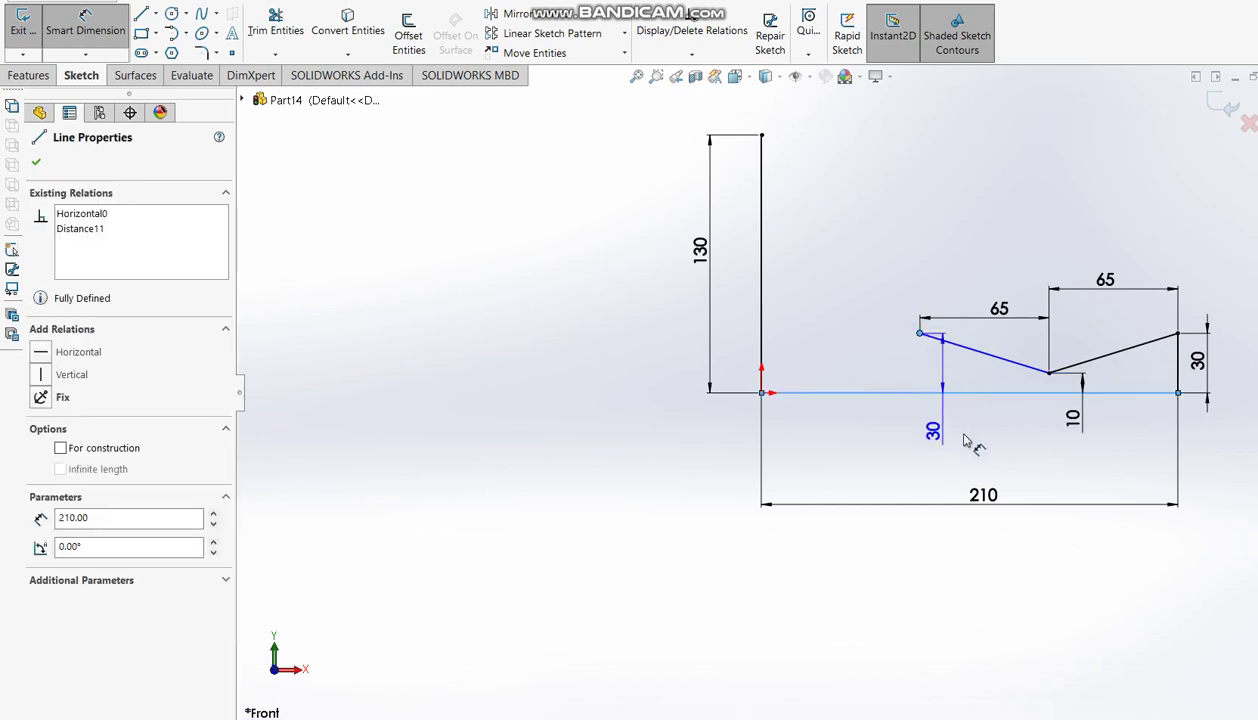
click(962, 436)
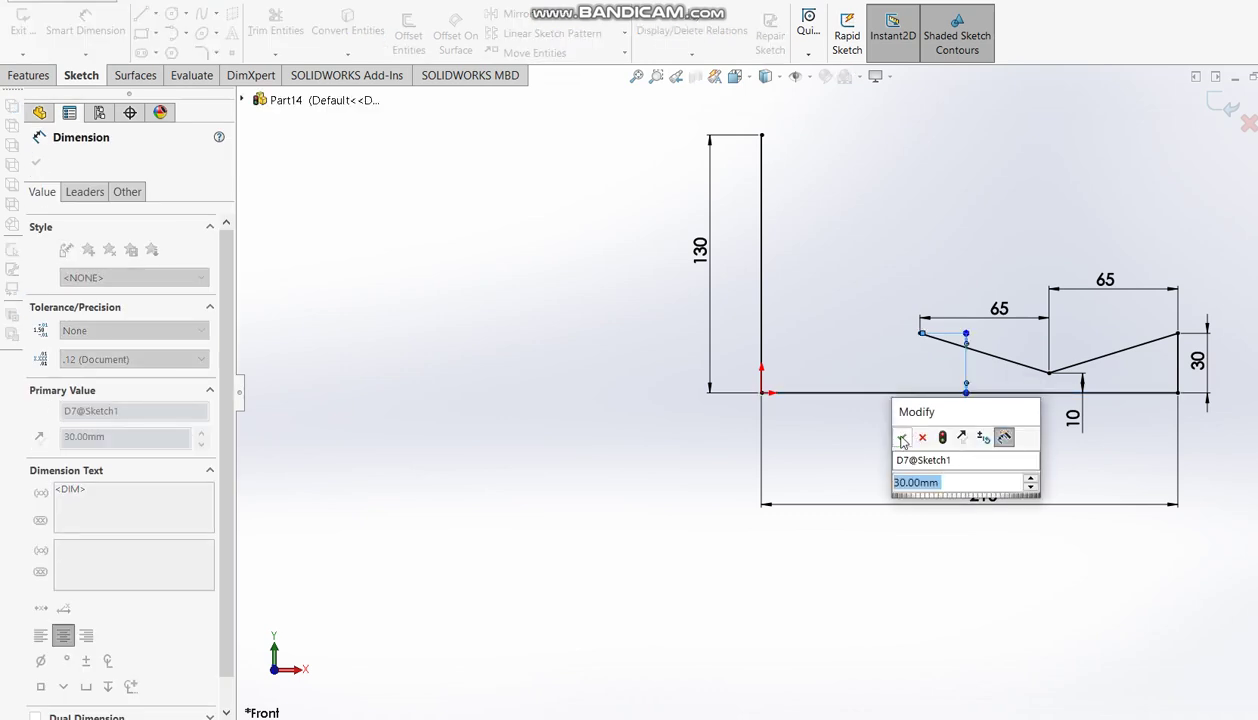
- Confirm the 30 height at the notch end and draw the right upright with its tapered slot
key(Return)
click(141, 13)
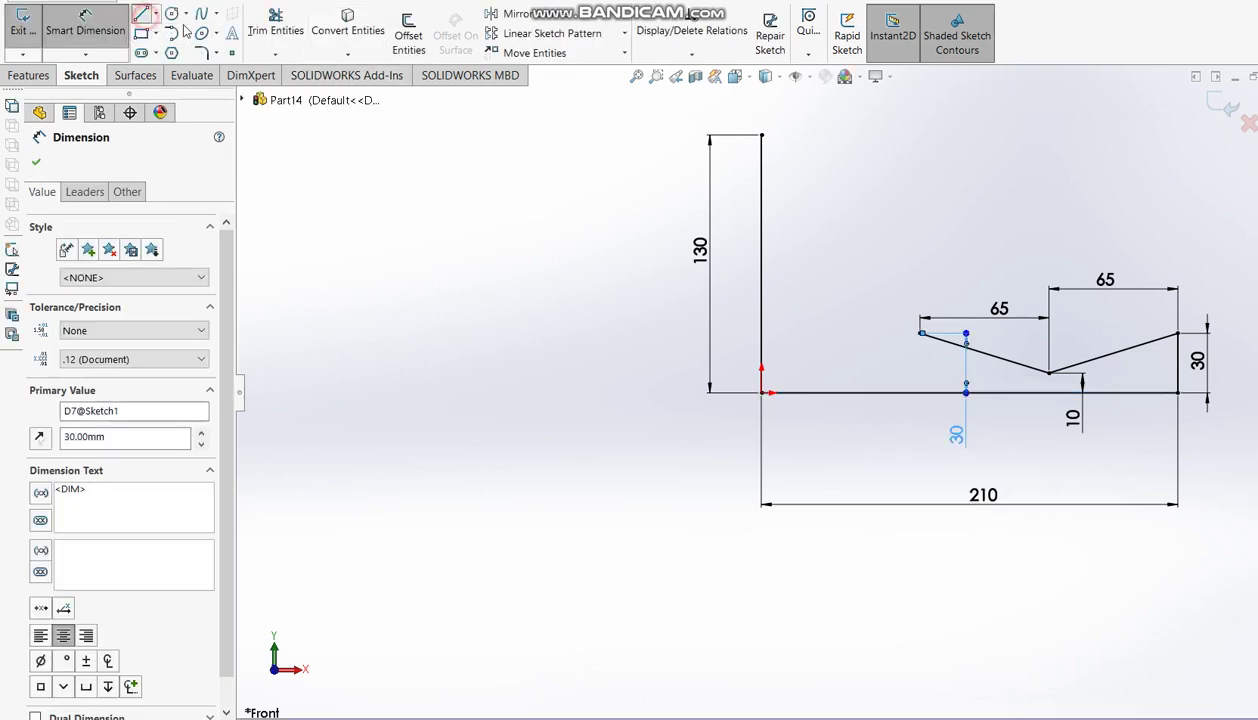
click(920, 333)
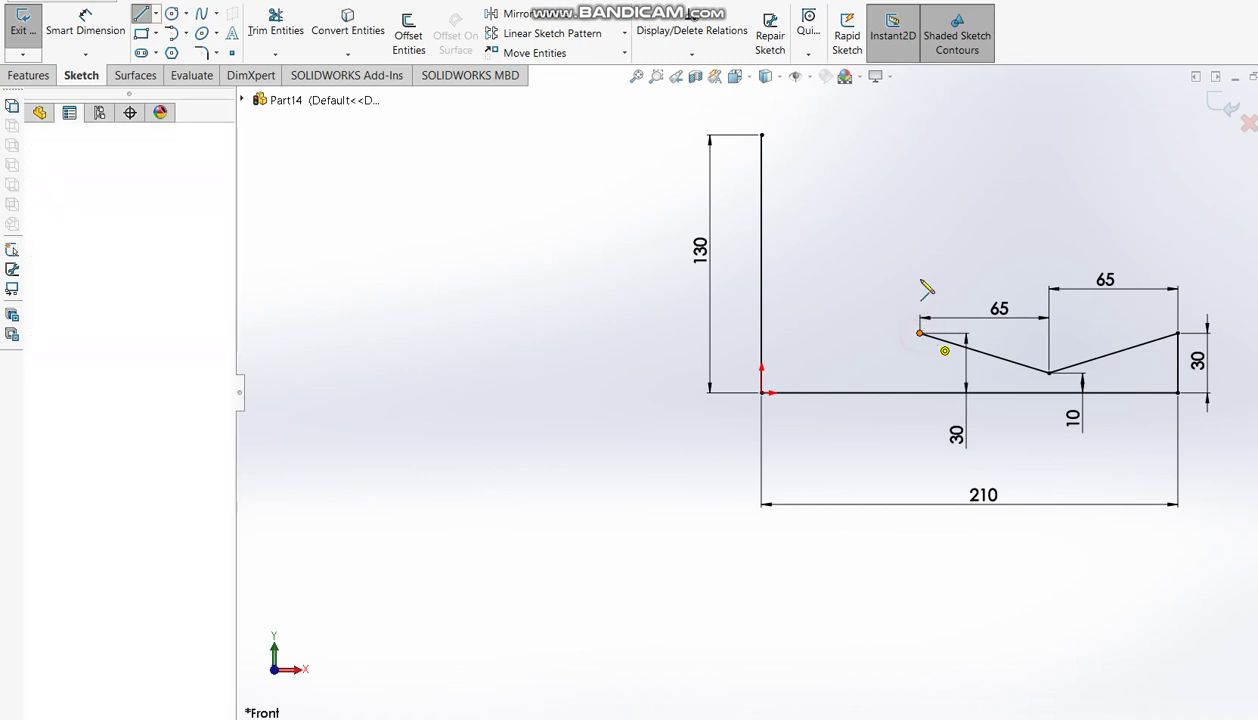
click(920, 134)
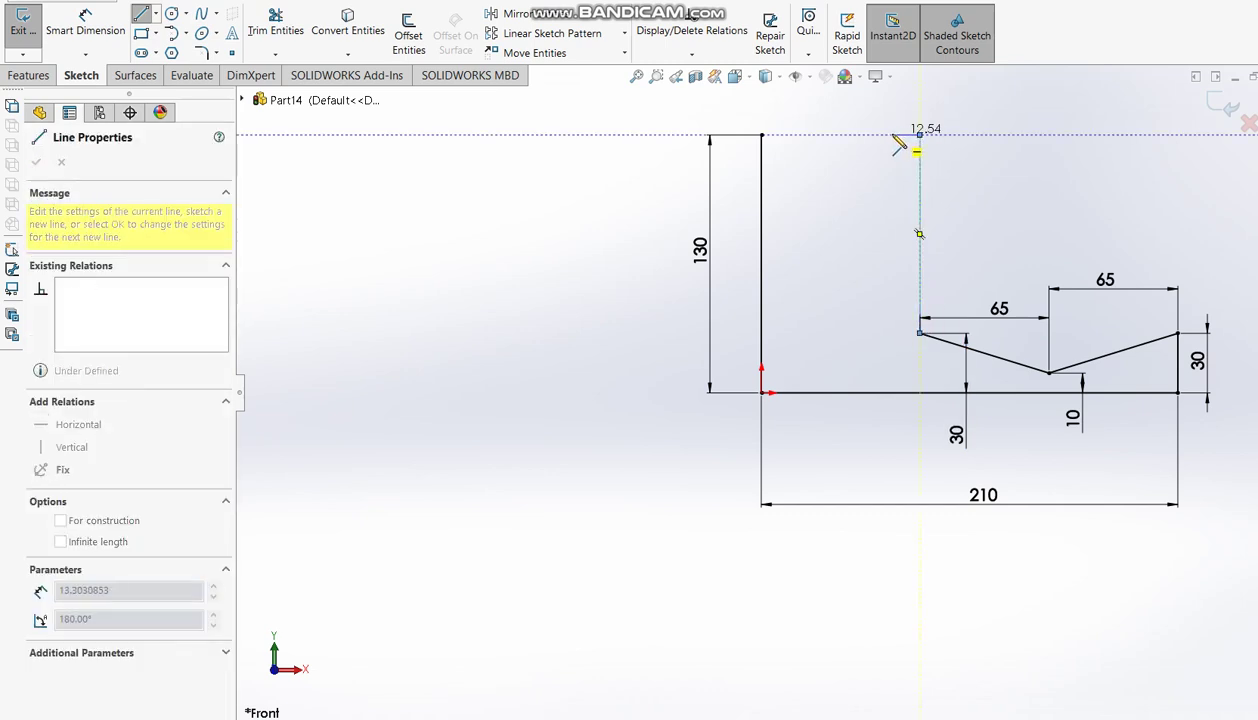
click(855, 134)
click(855, 165)
click(879, 222)
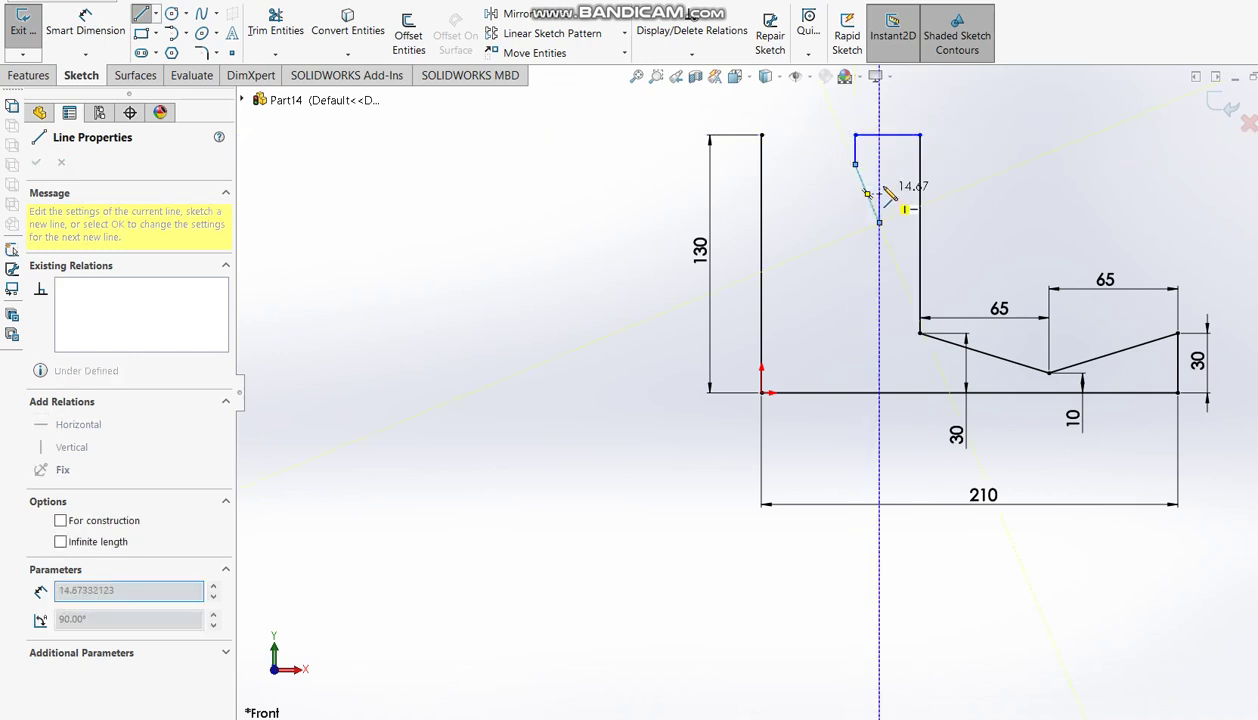
click(879, 144)
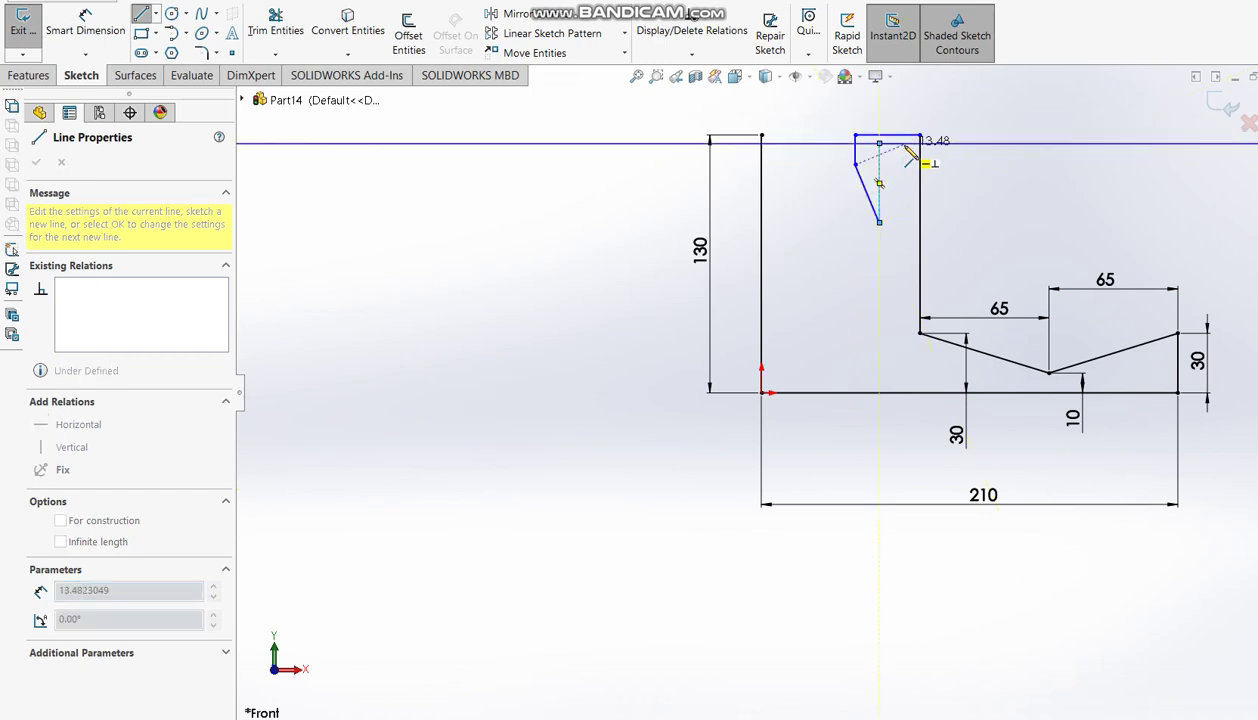
click(912, 144)
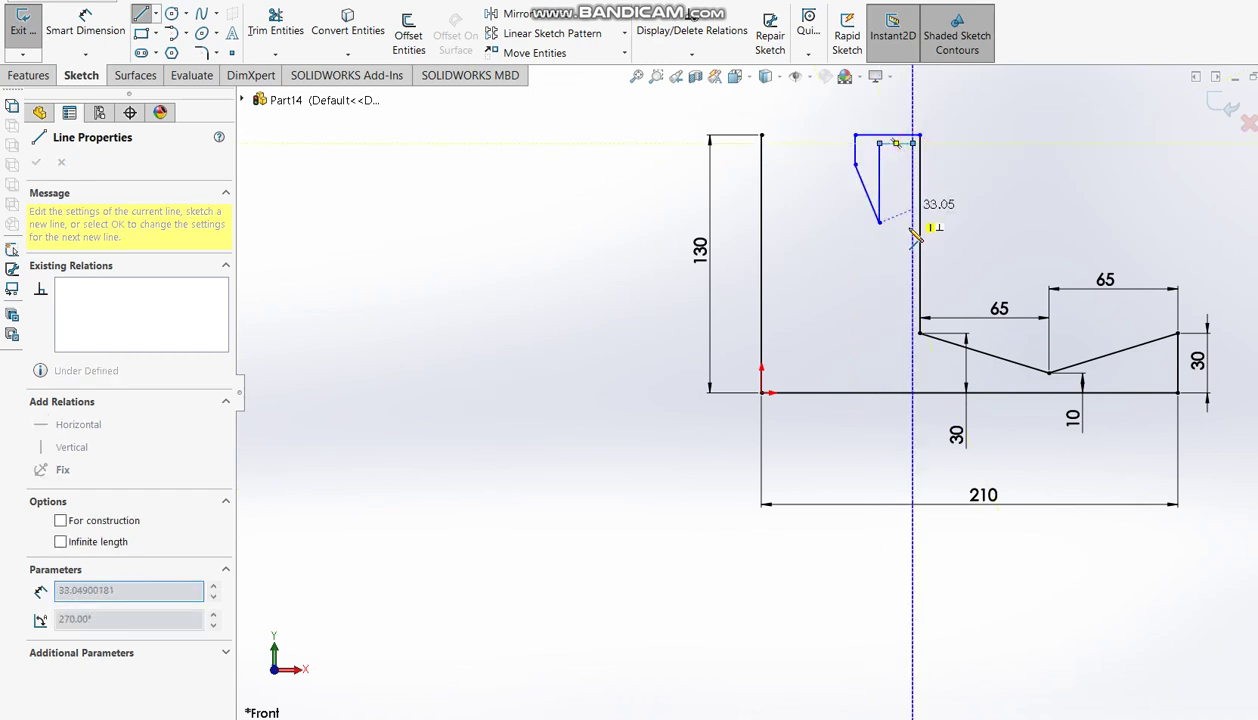
click(912, 345)
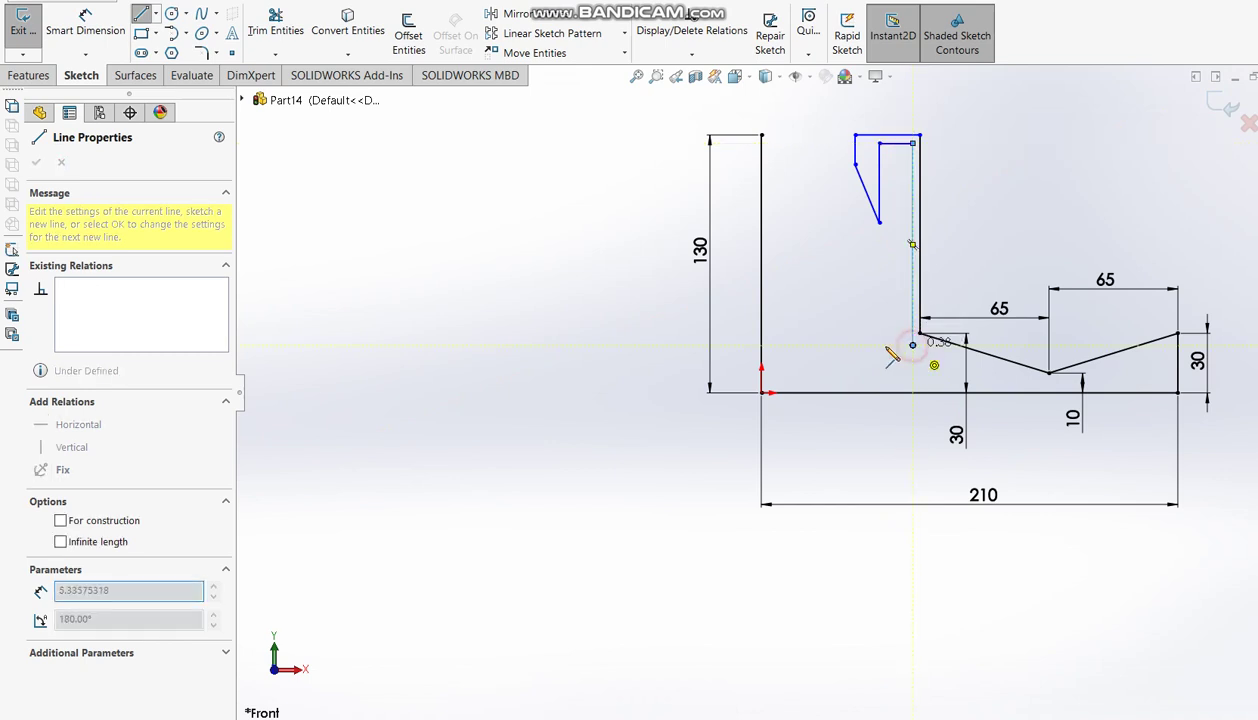
- Draw the floor and left upright with its tapered slot, closing the outline at the top-left corner
click(782, 345)
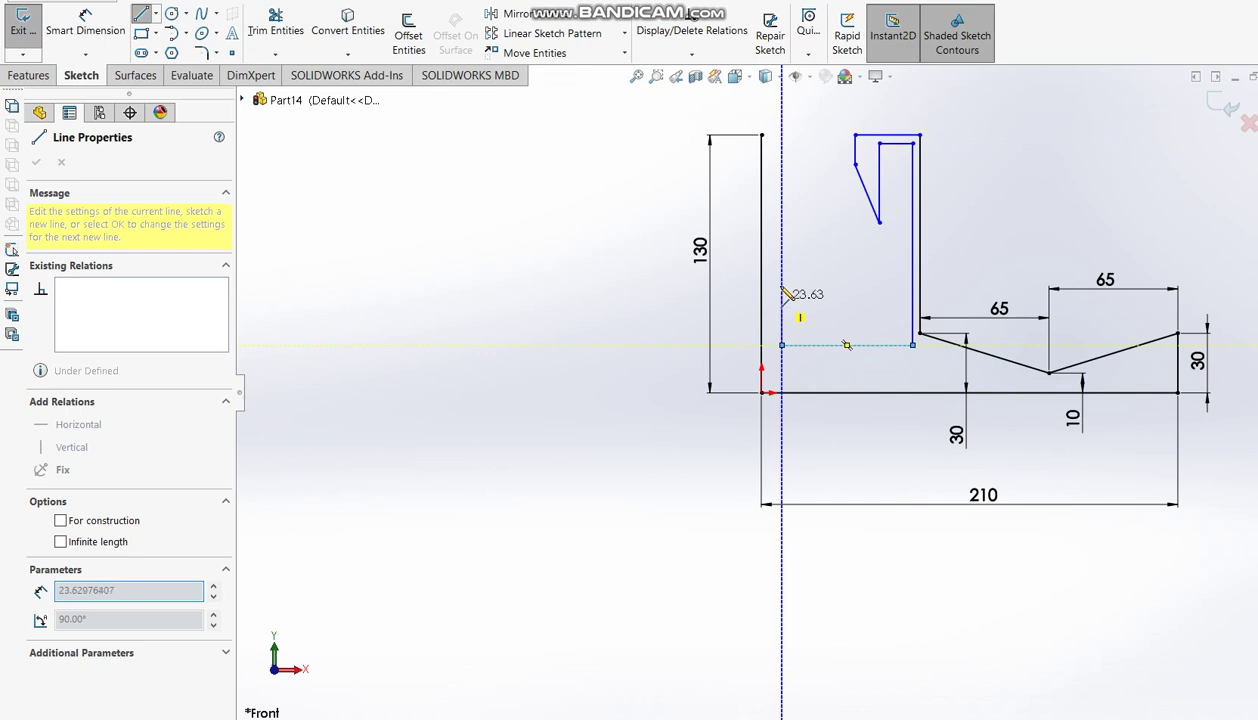
click(782, 157)
click(798, 157)
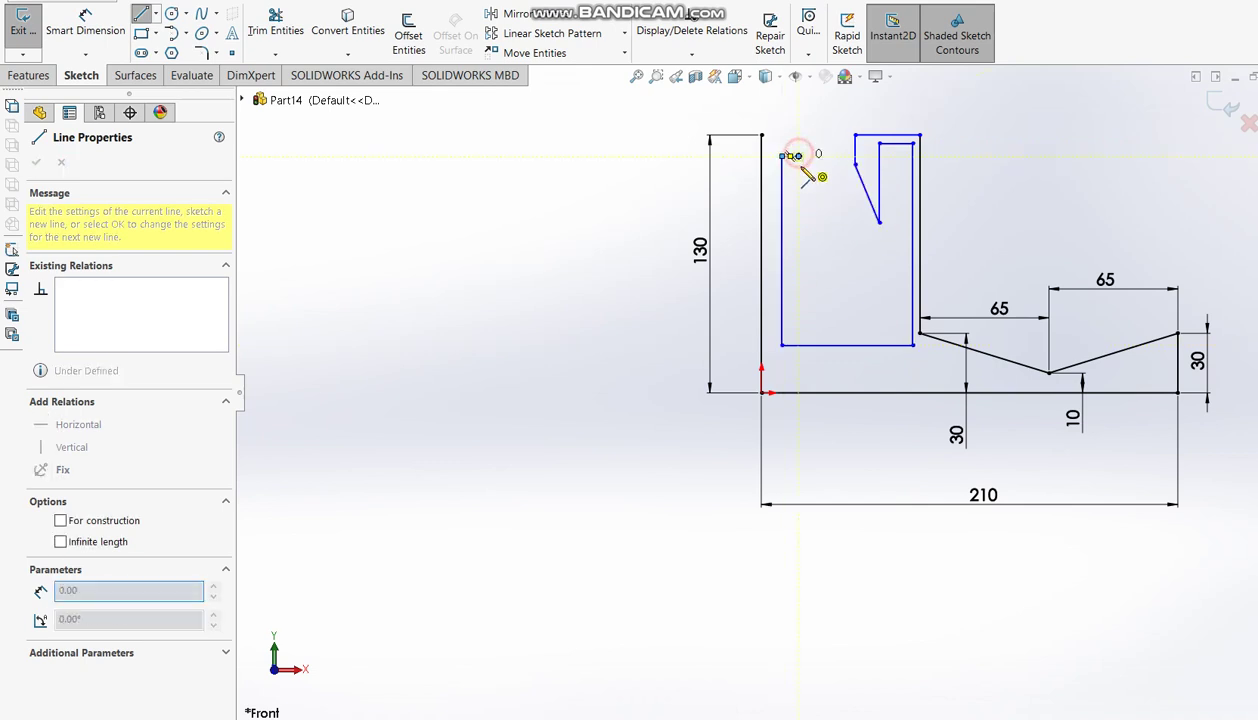
click(799, 229)
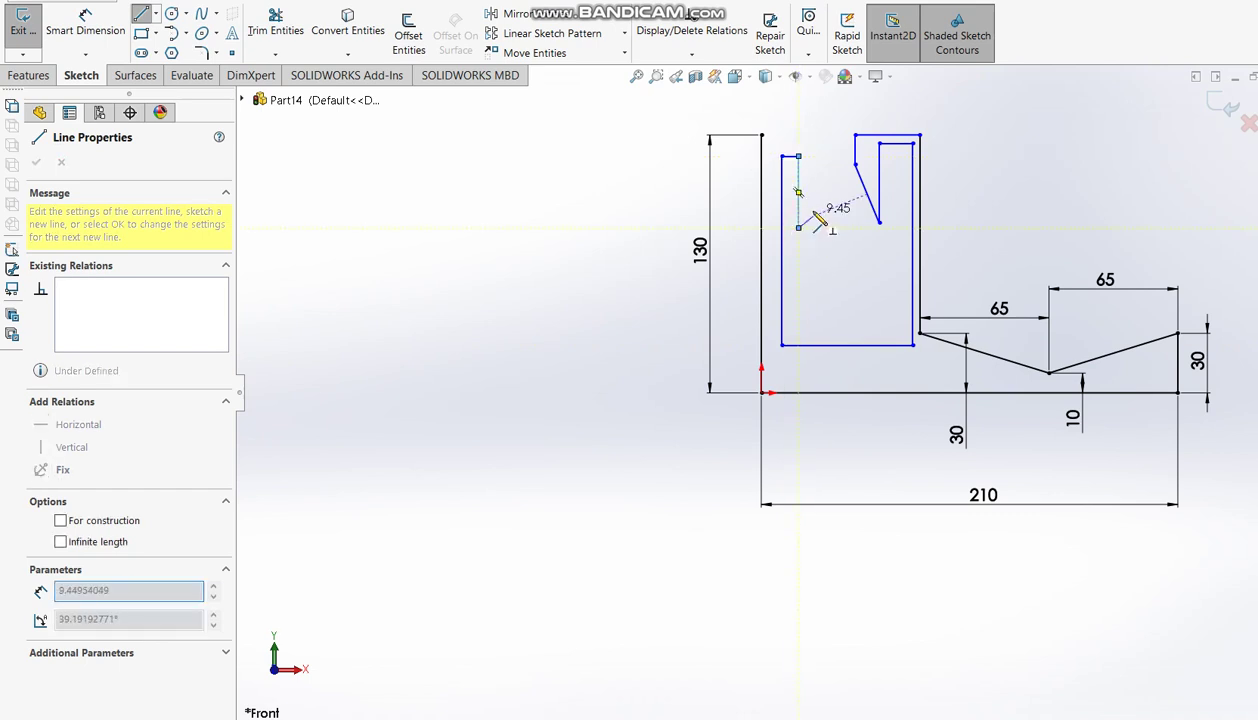
click(815, 164)
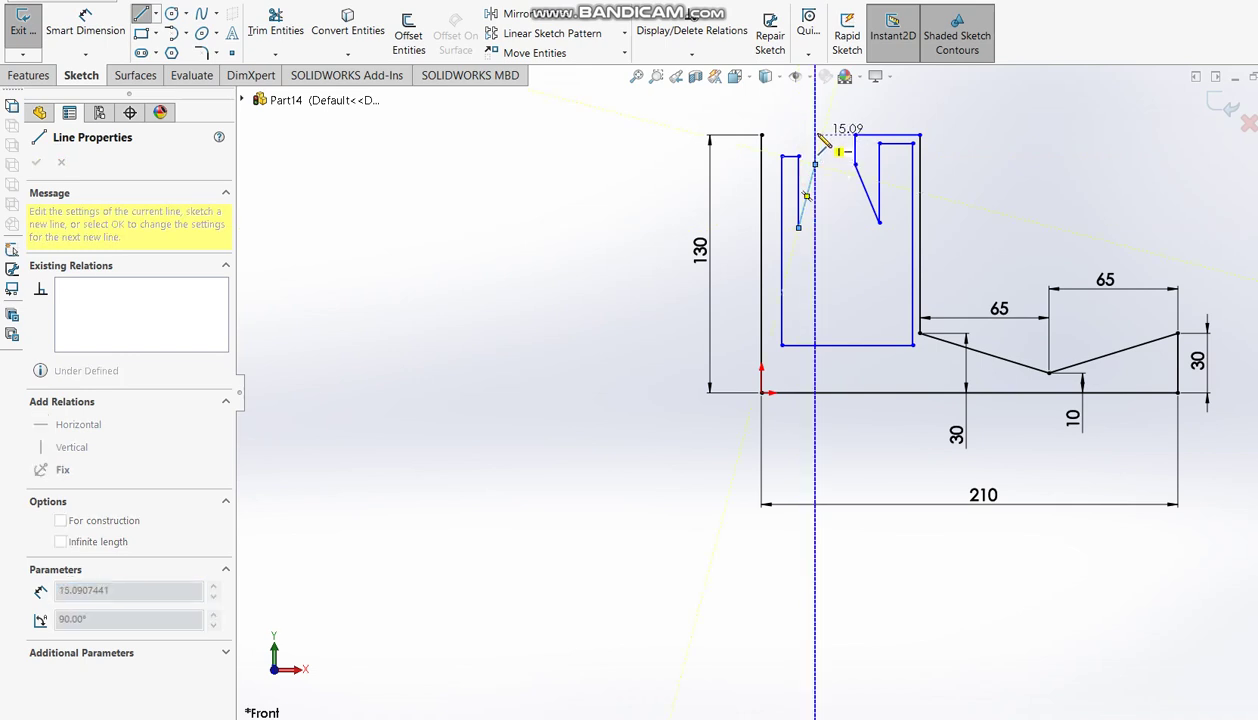
click(815, 134)
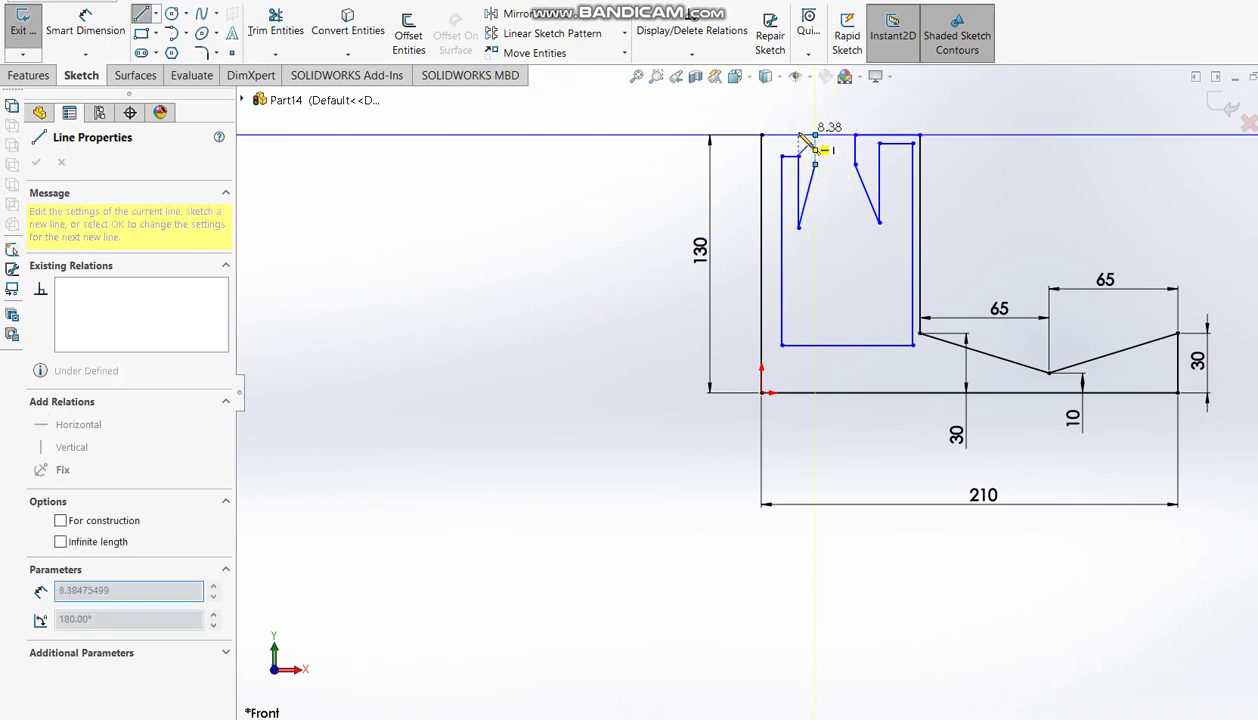
click(762, 134)
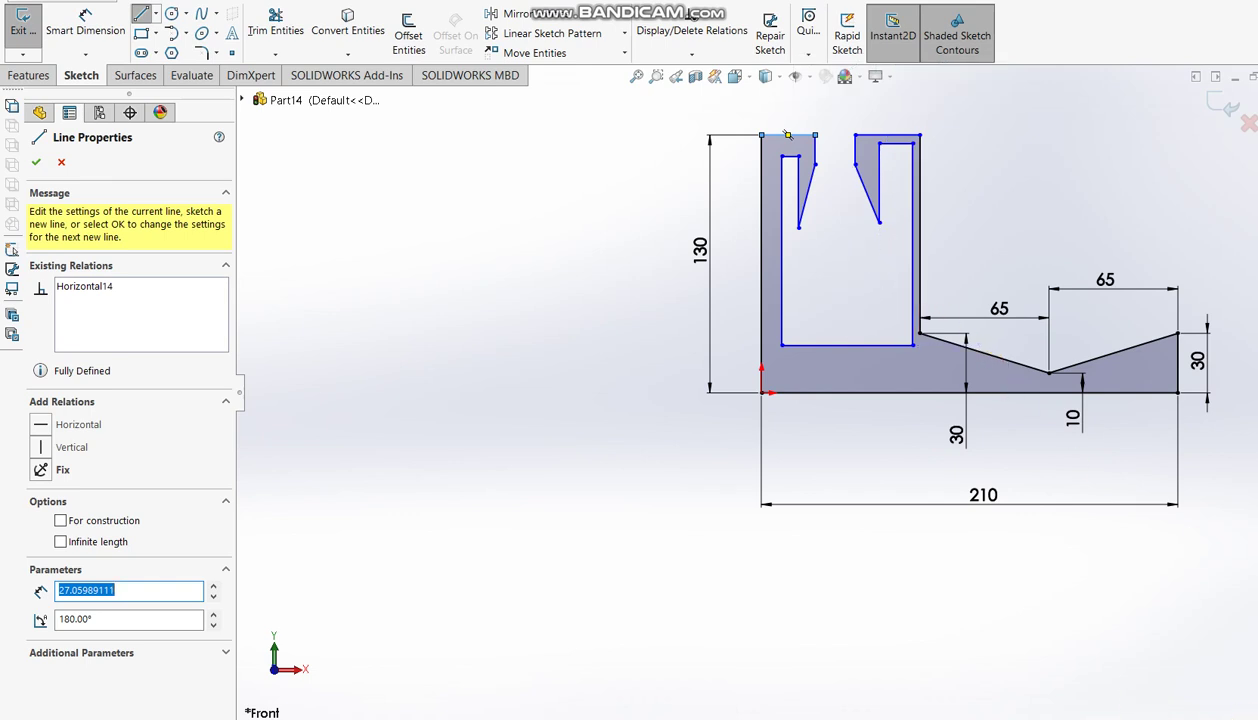
key(alt+Tab)
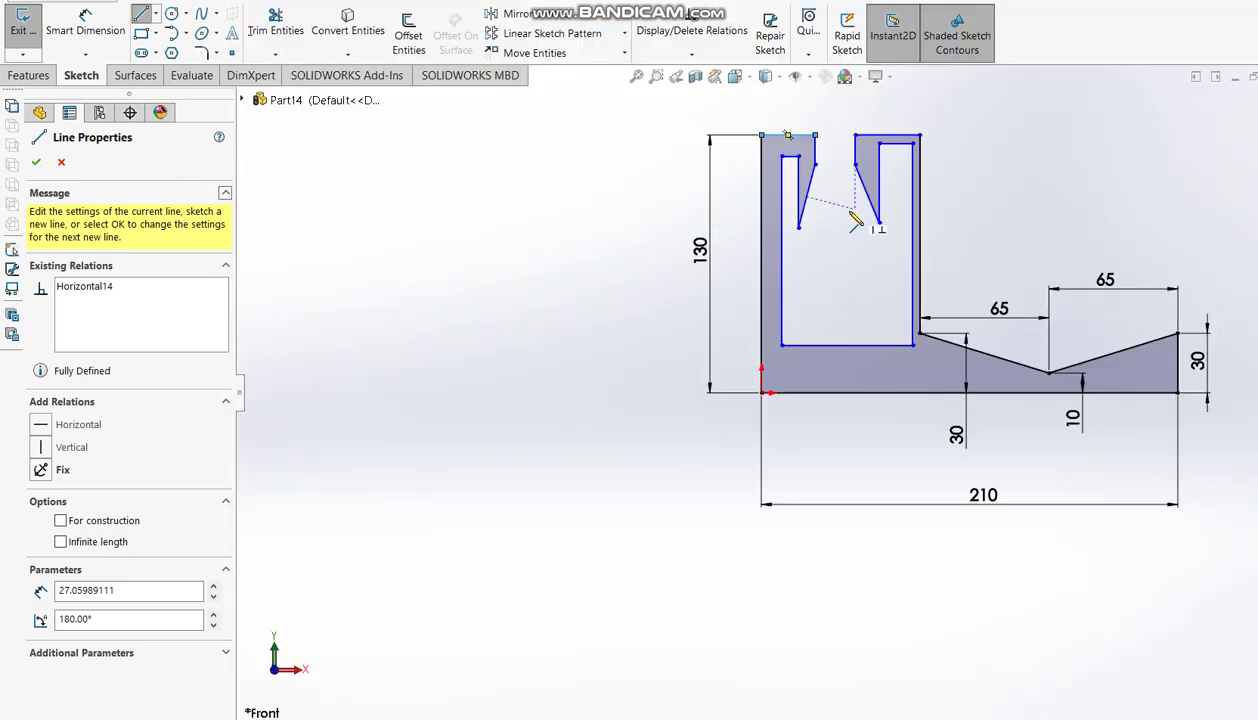
- Try an 80 width dimension across the uprights, then cancel it as over-defining
click(86, 30)
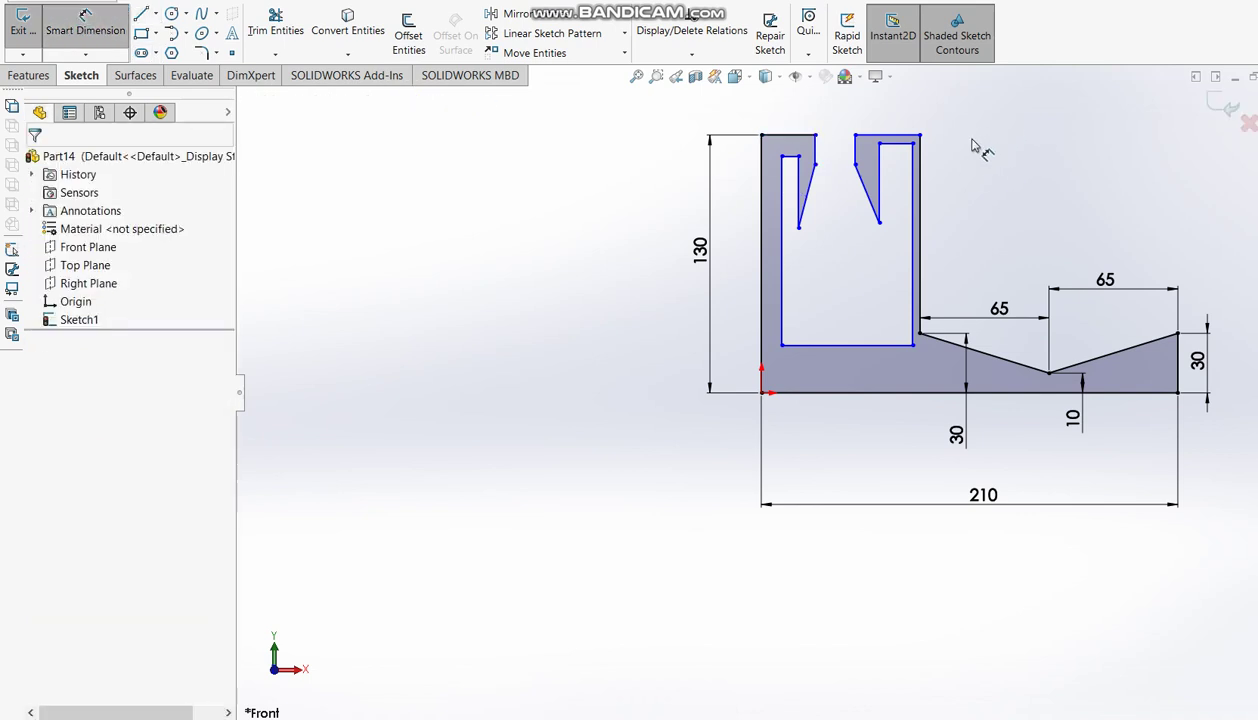
click(920, 182)
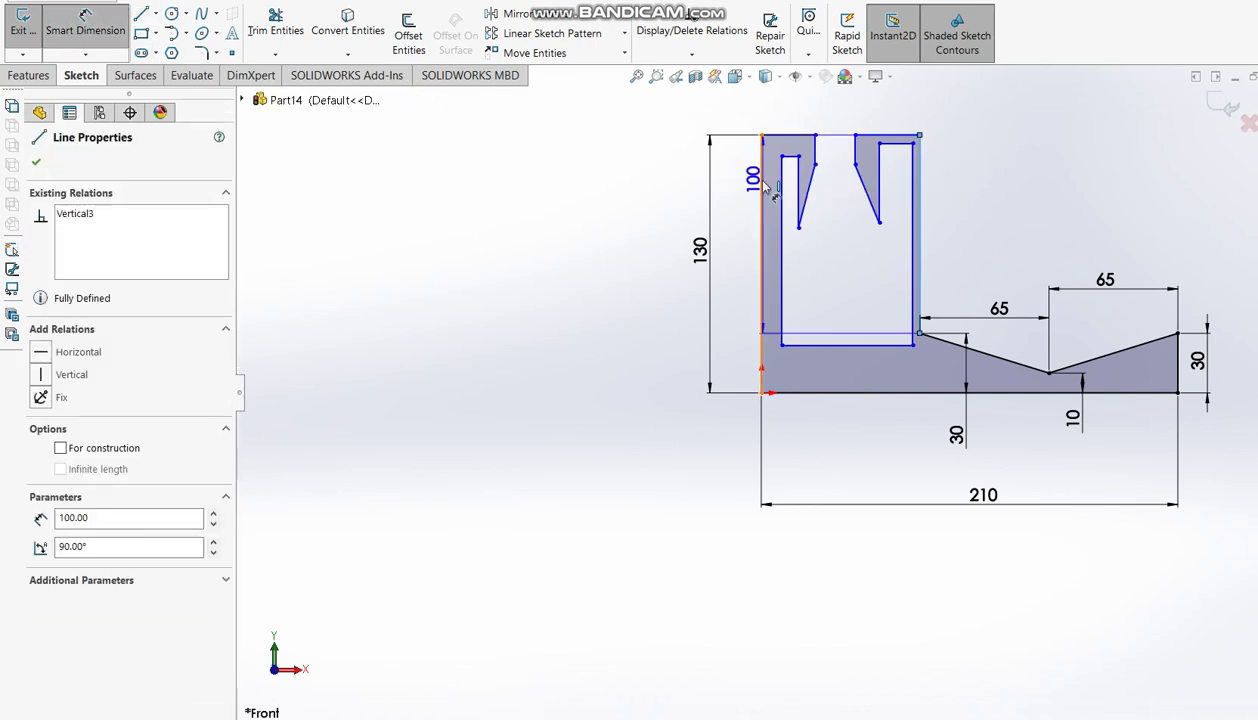
click(762, 188)
click(843, 123)
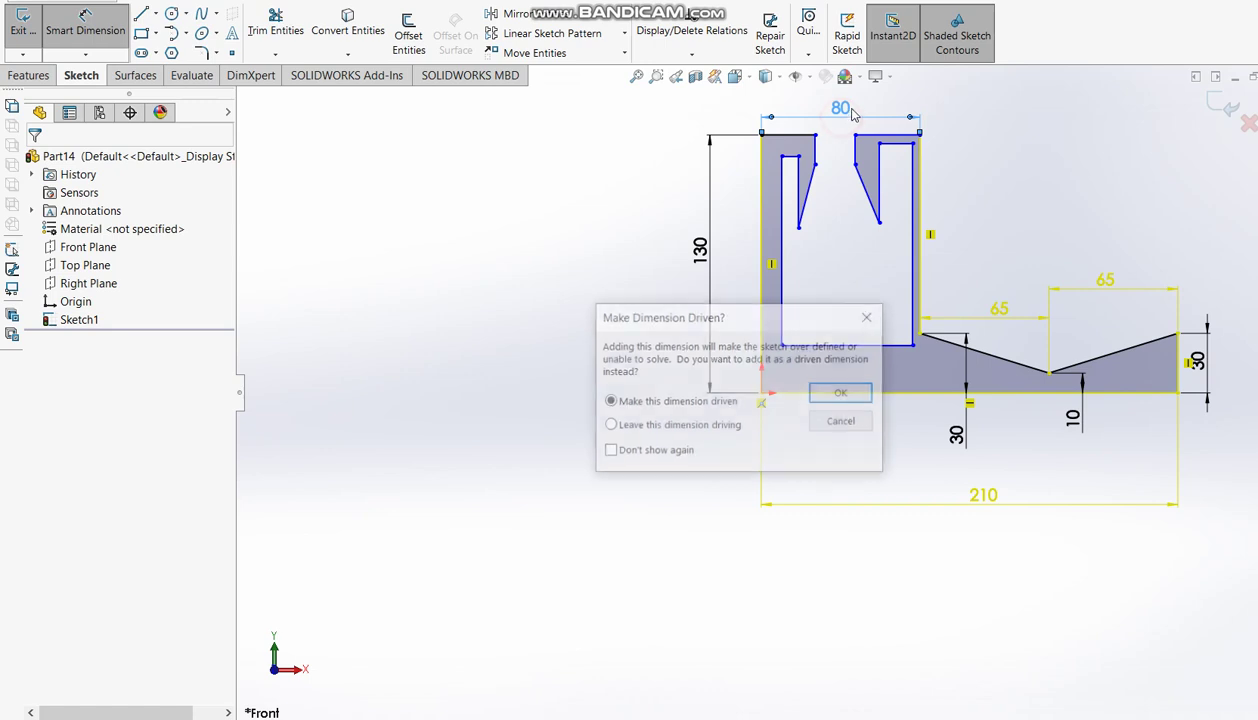
click(874, 315)
- Dimension the gap between the two upper prongs to 20
scroll(876, 154, up, 1)
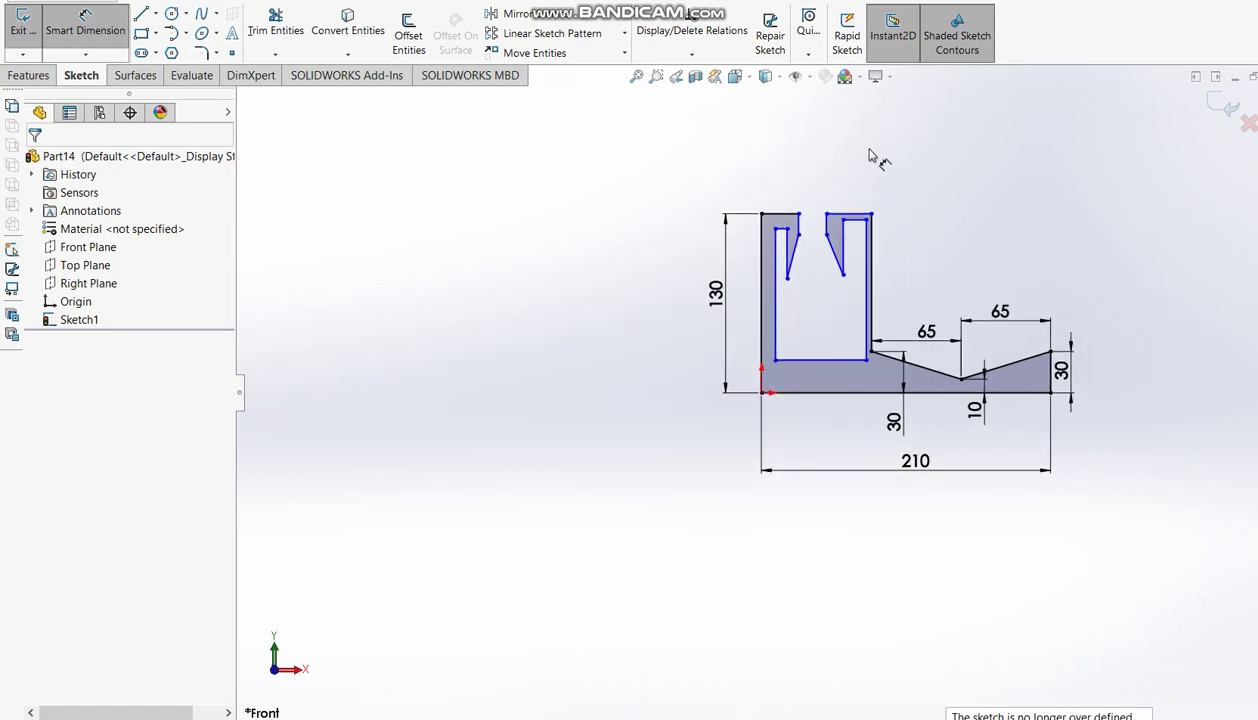
scroll(840, 300, down, 3)
scroll(780, 365, down, 2)
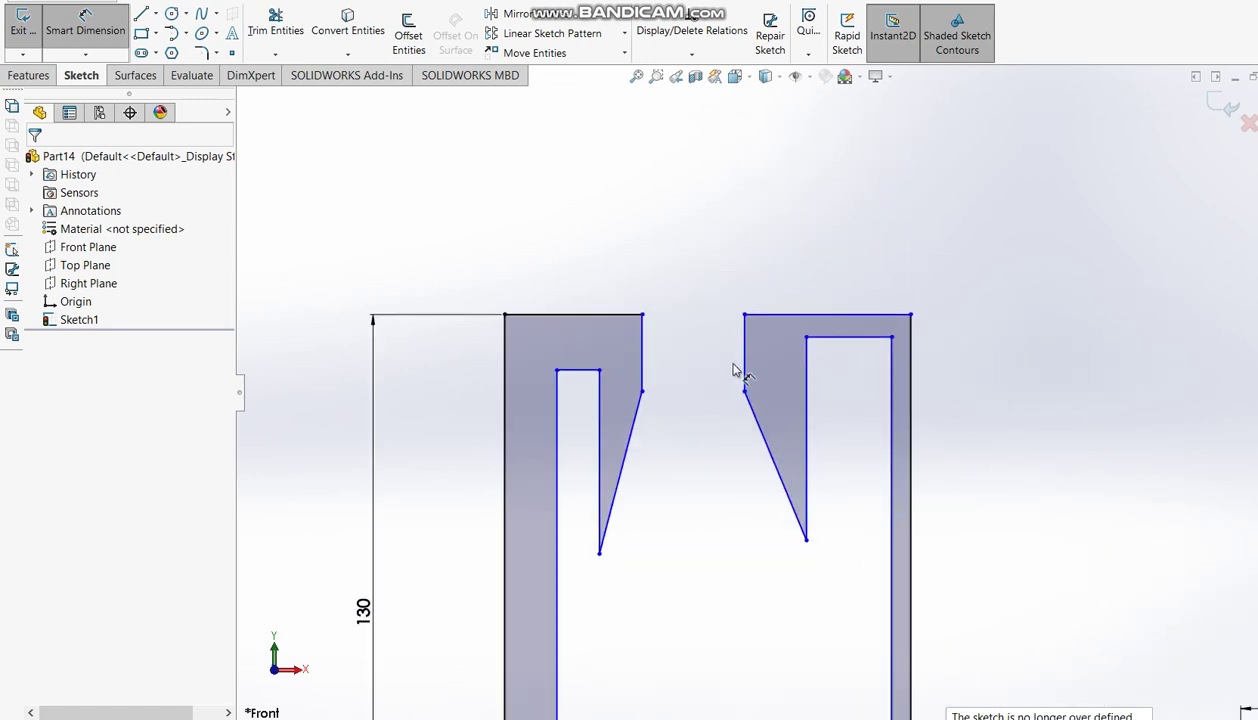
click(642, 350)
click(744, 345)
click(724, 226)
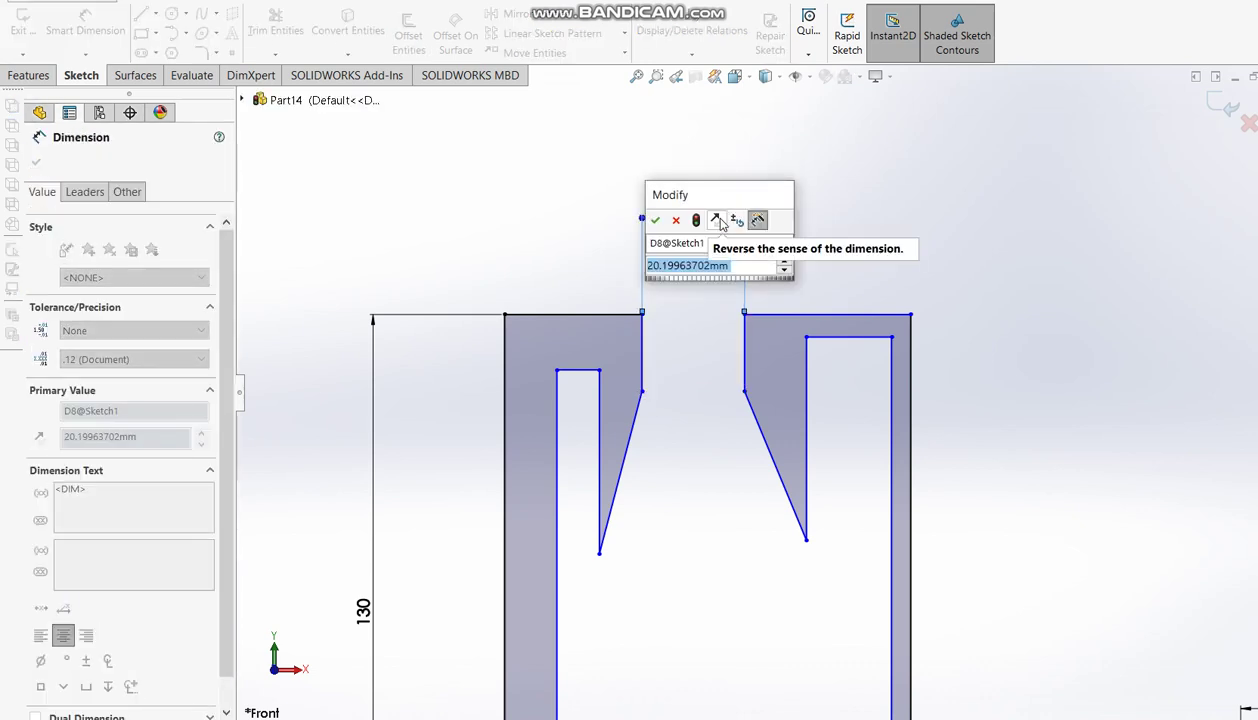
text(20)
key(Return)
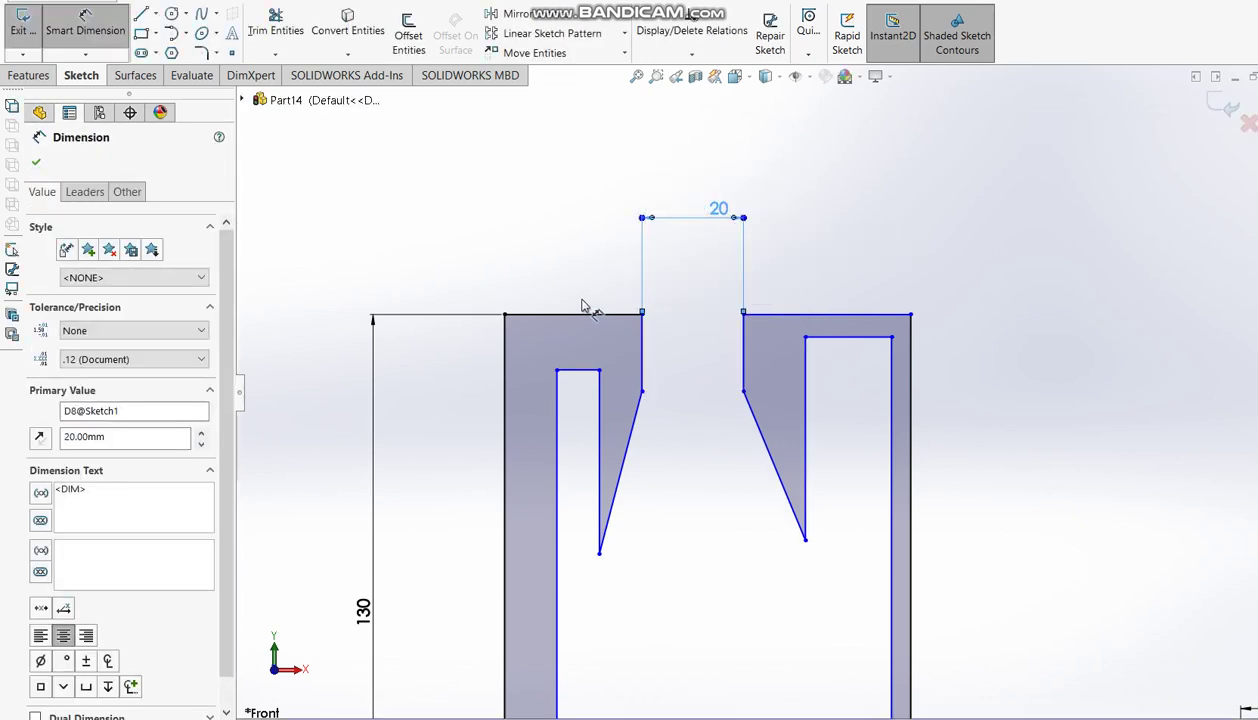
key(alt+Tab)
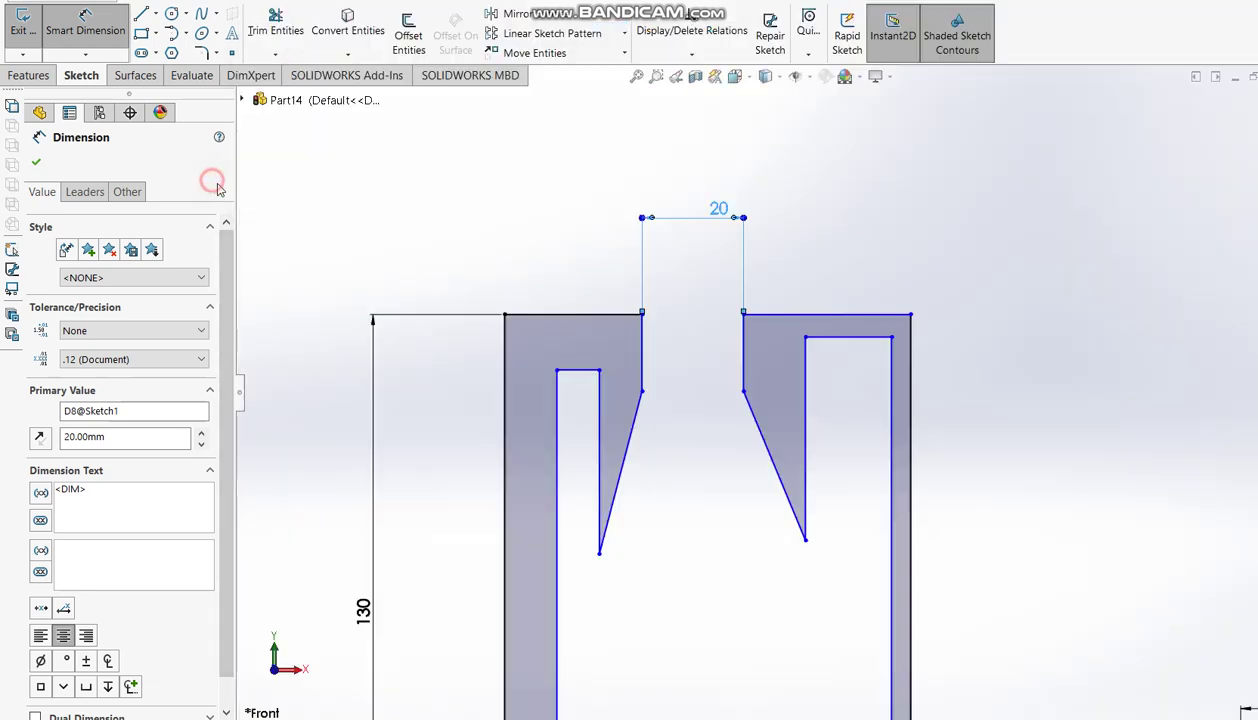
- Dimension the left upright's top edge to 30 and compare it with the reference drawing
click(210, 183)
click(577, 315)
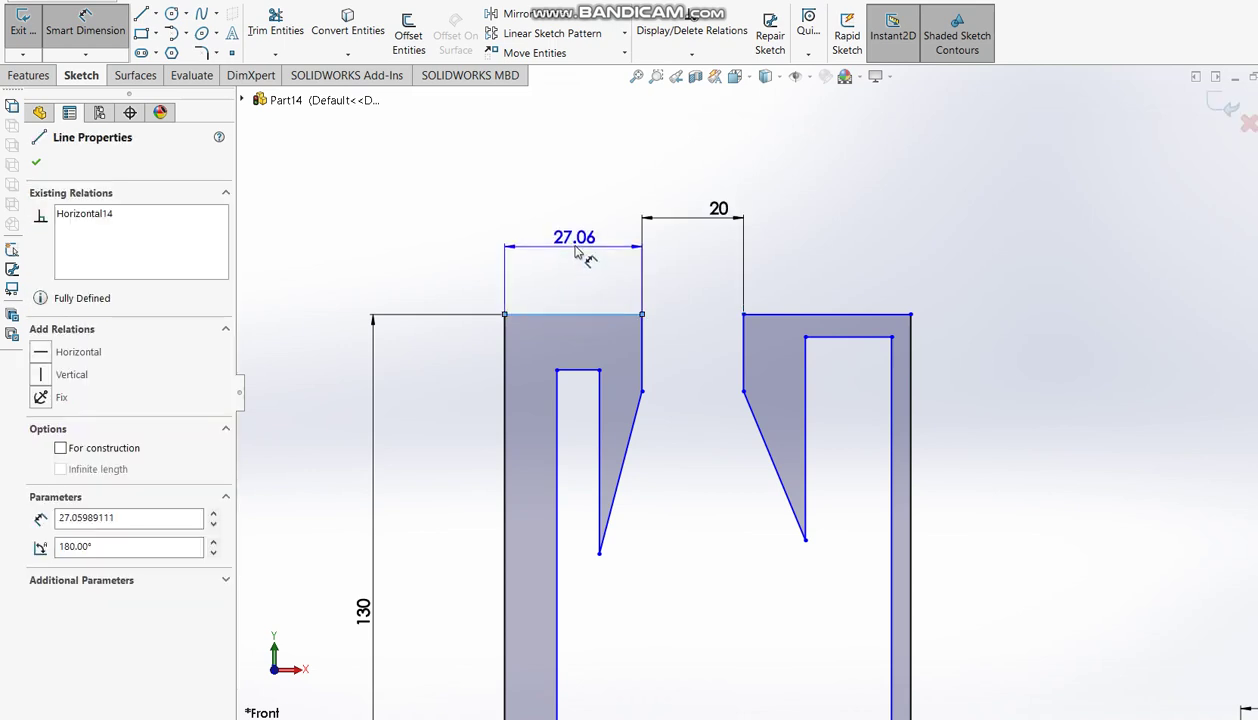
click(578, 258)
text(30)
key(Return)
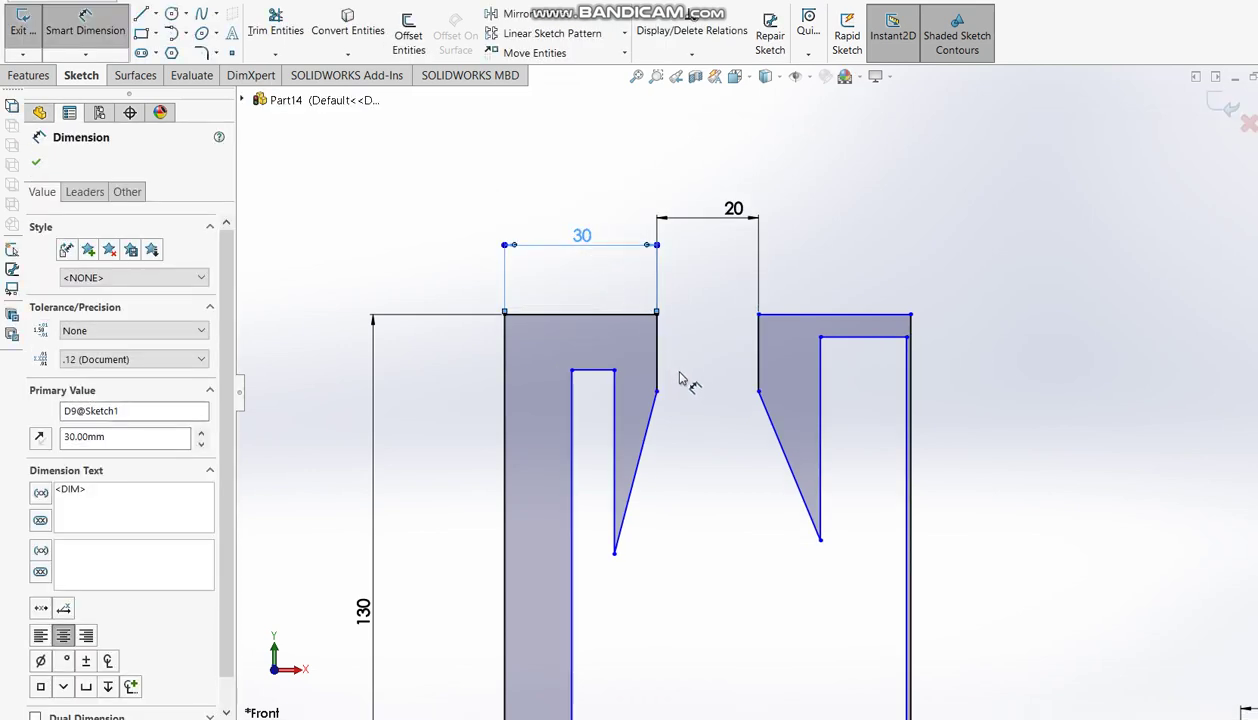
click(1038, 700)
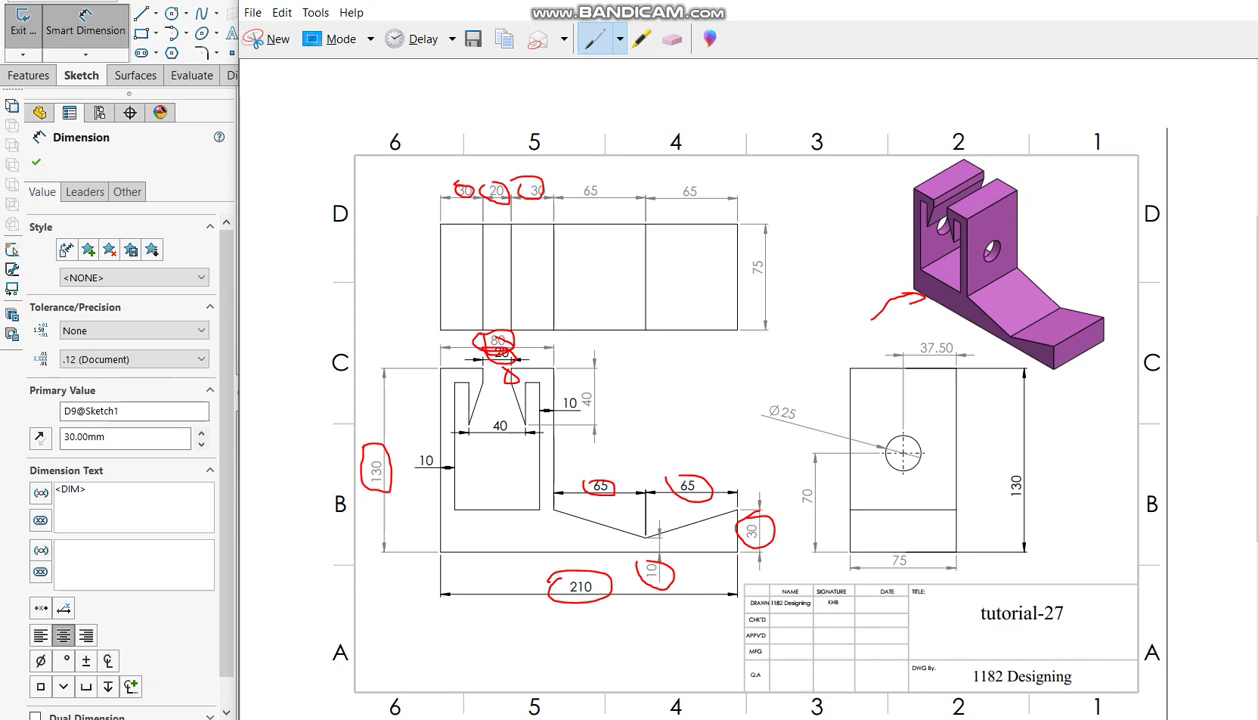
key(alt+Tab)
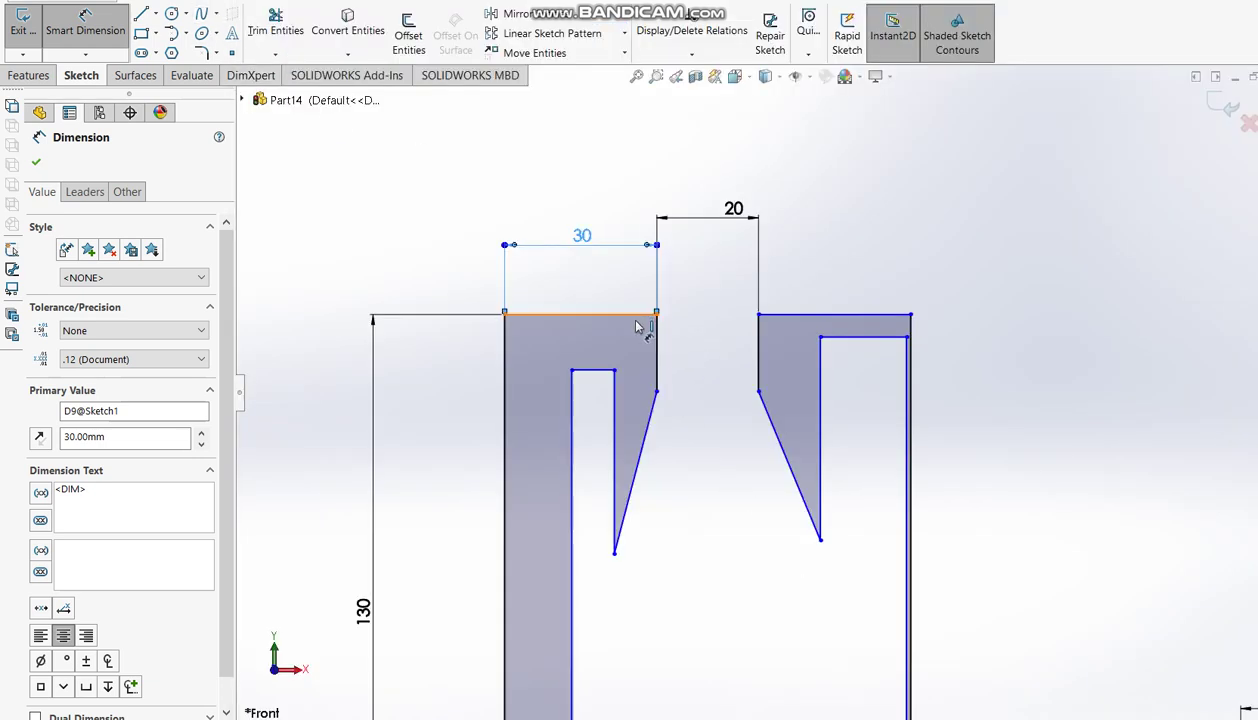
- Dimension the left prong's short vertical edge to 10; try 10 on the right edge, then undo
click(663, 350)
click(687, 351)
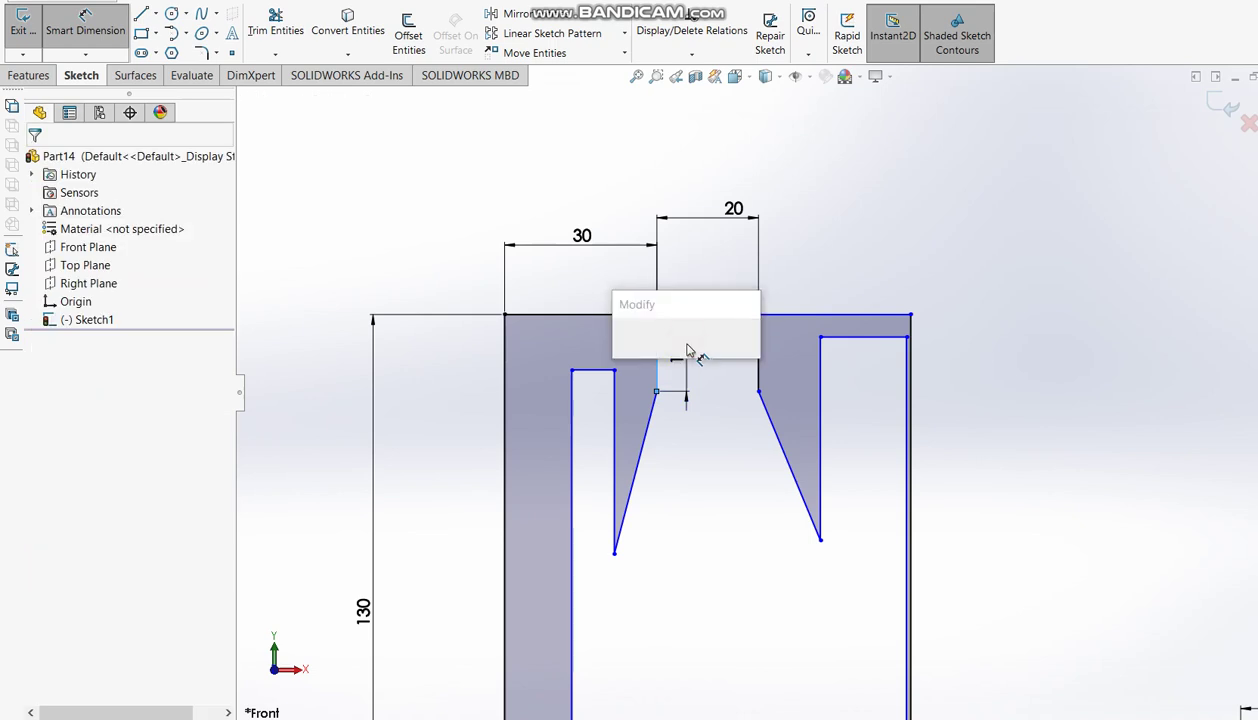
text(10)
key(Return)
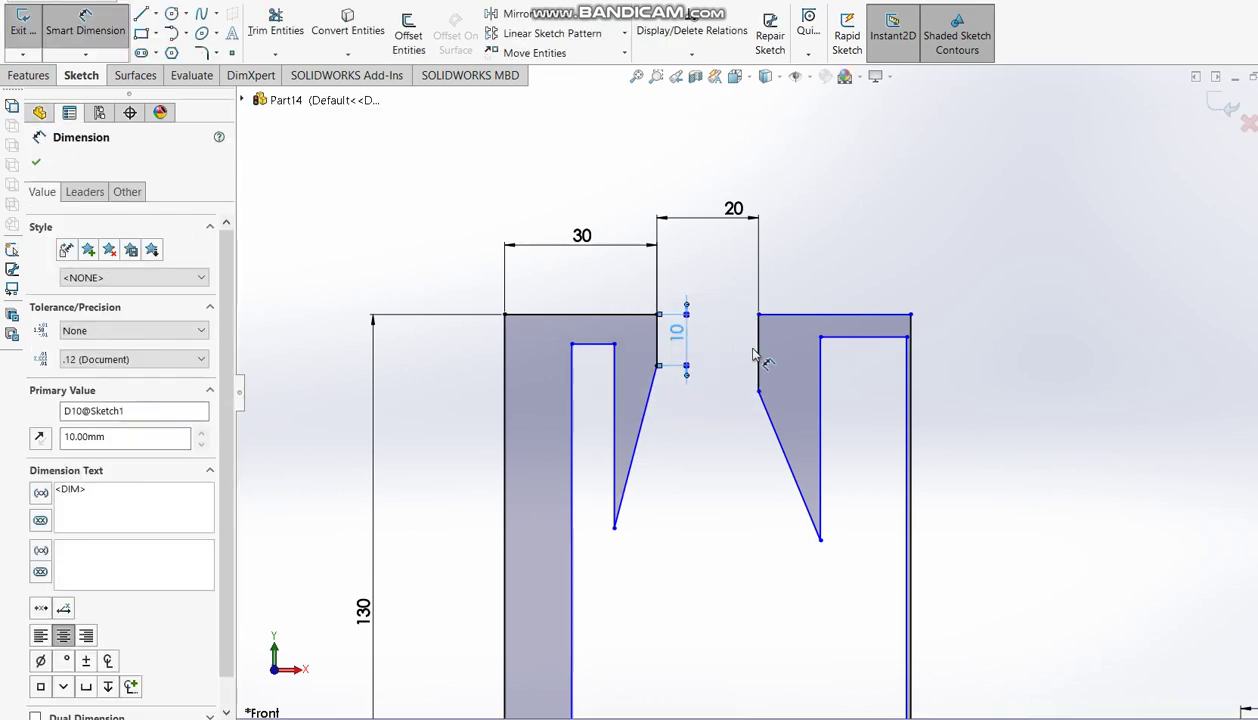
click(756, 353)
click(735, 353)
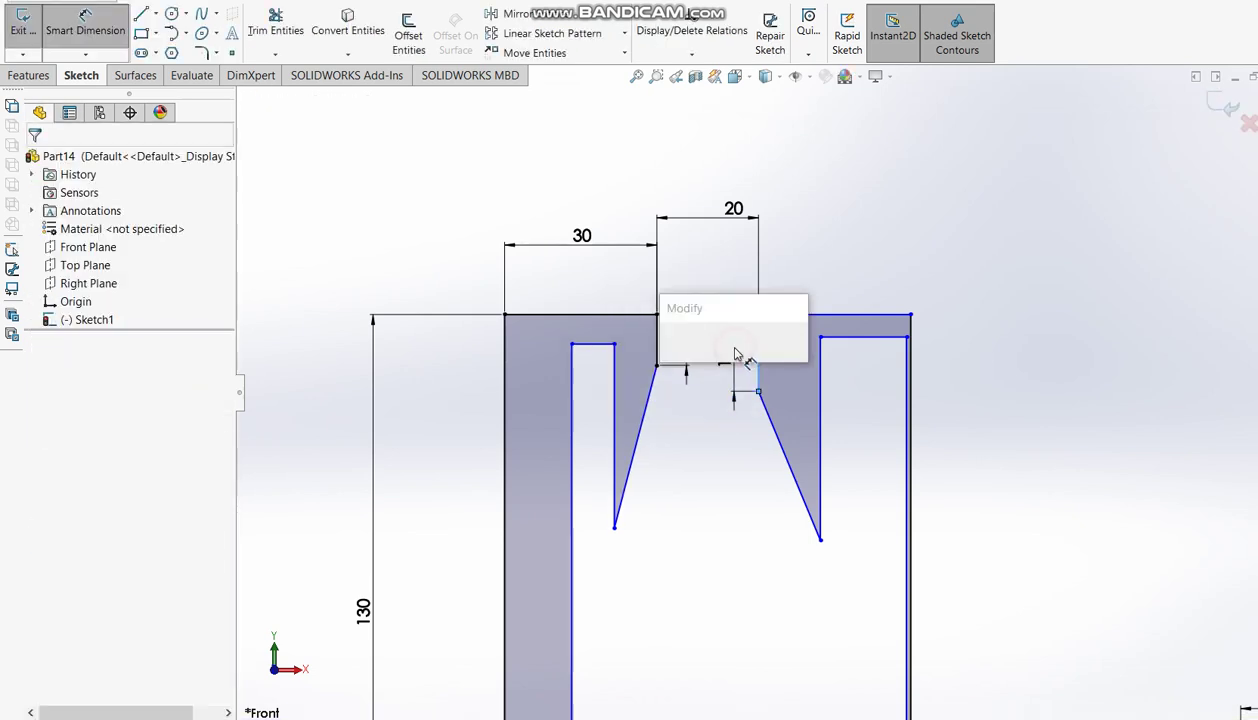
text(10)
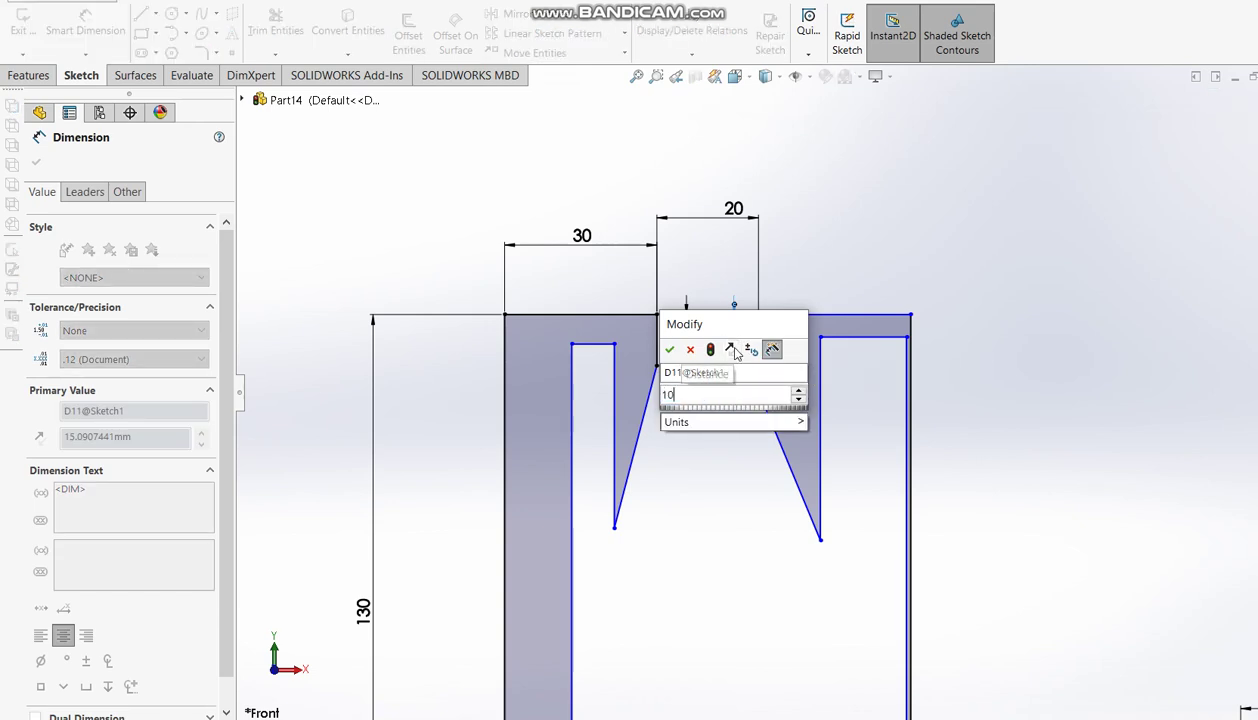
key(Return)
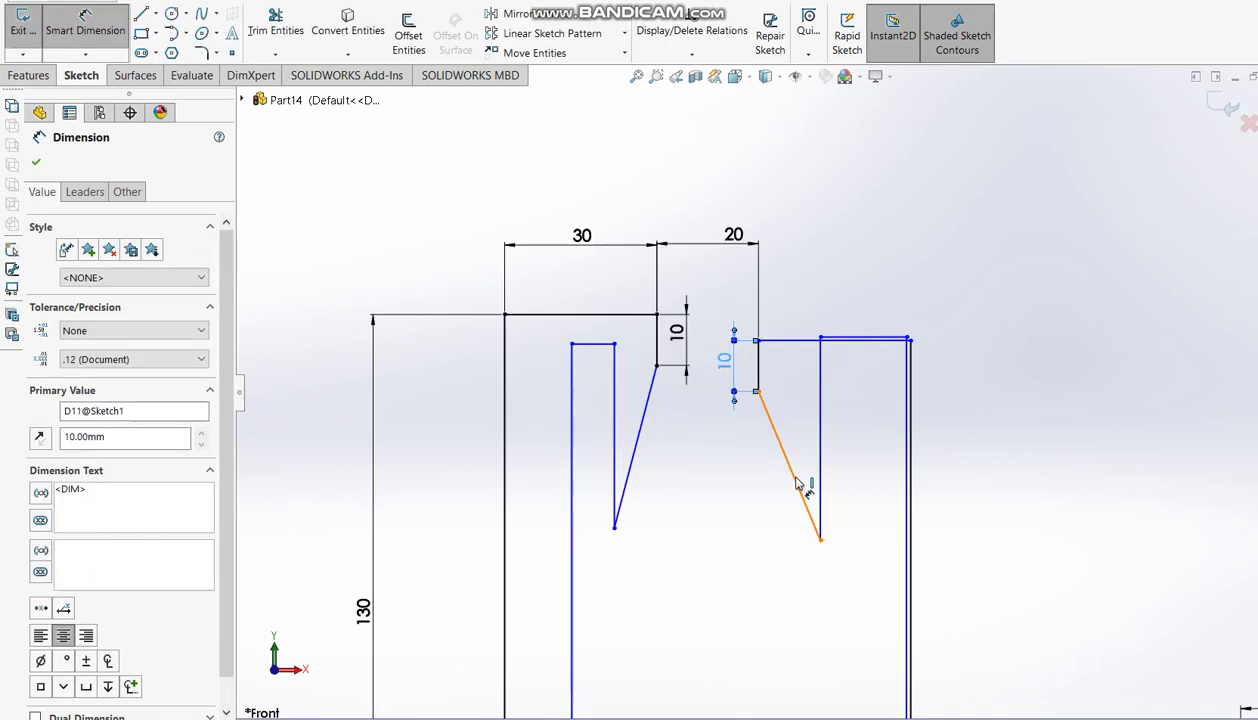
key(ctrl+z)
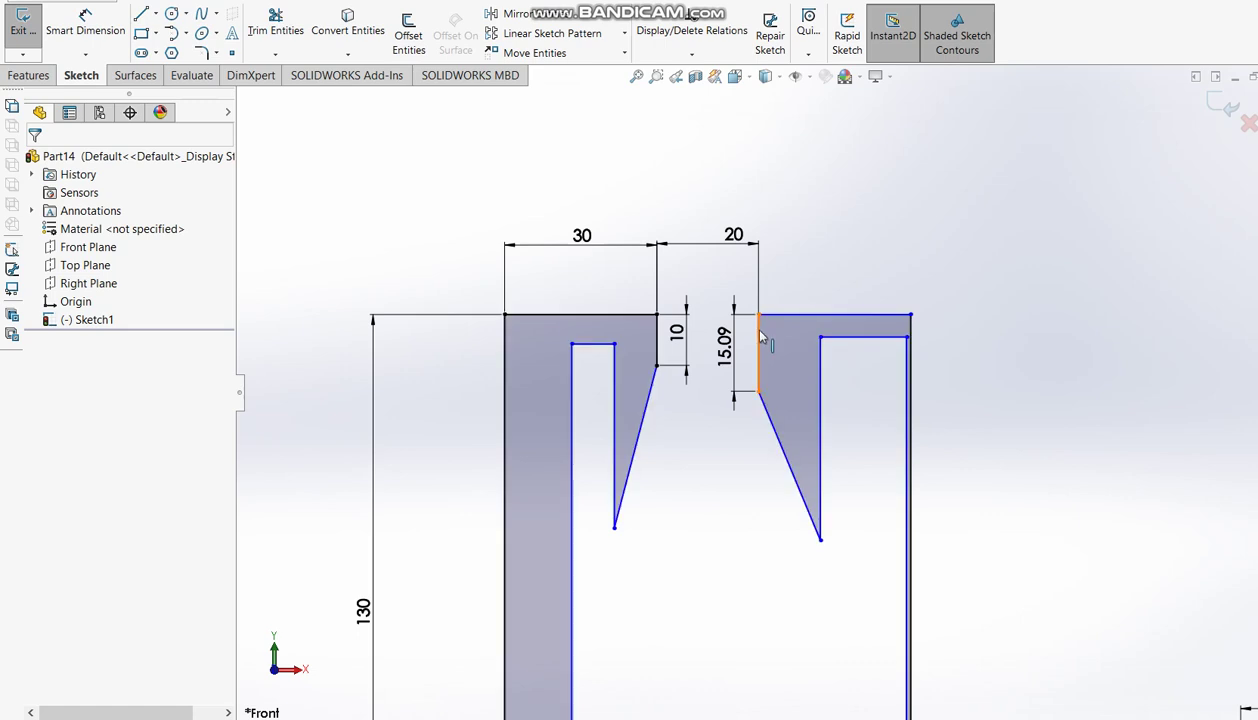
- Make the top edges of both uprights horizontal
click(824, 315)
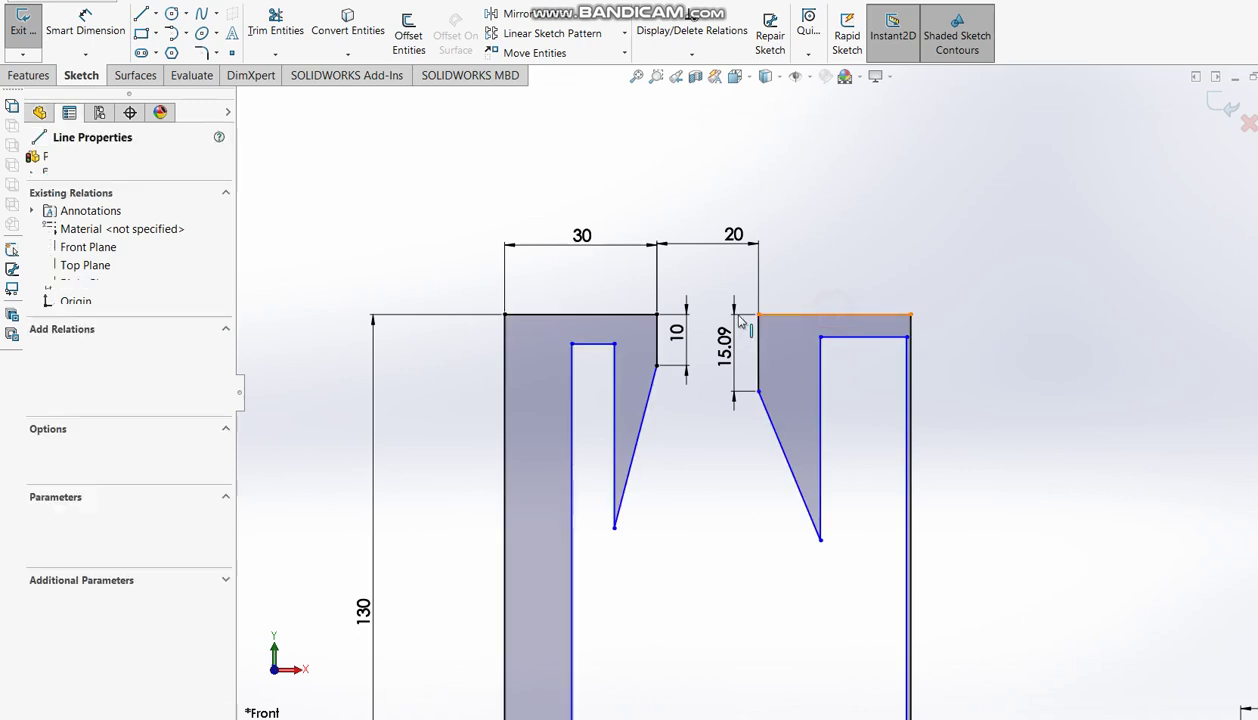
ctrl+click(586, 316)
click(44, 432)
click(889, 275)
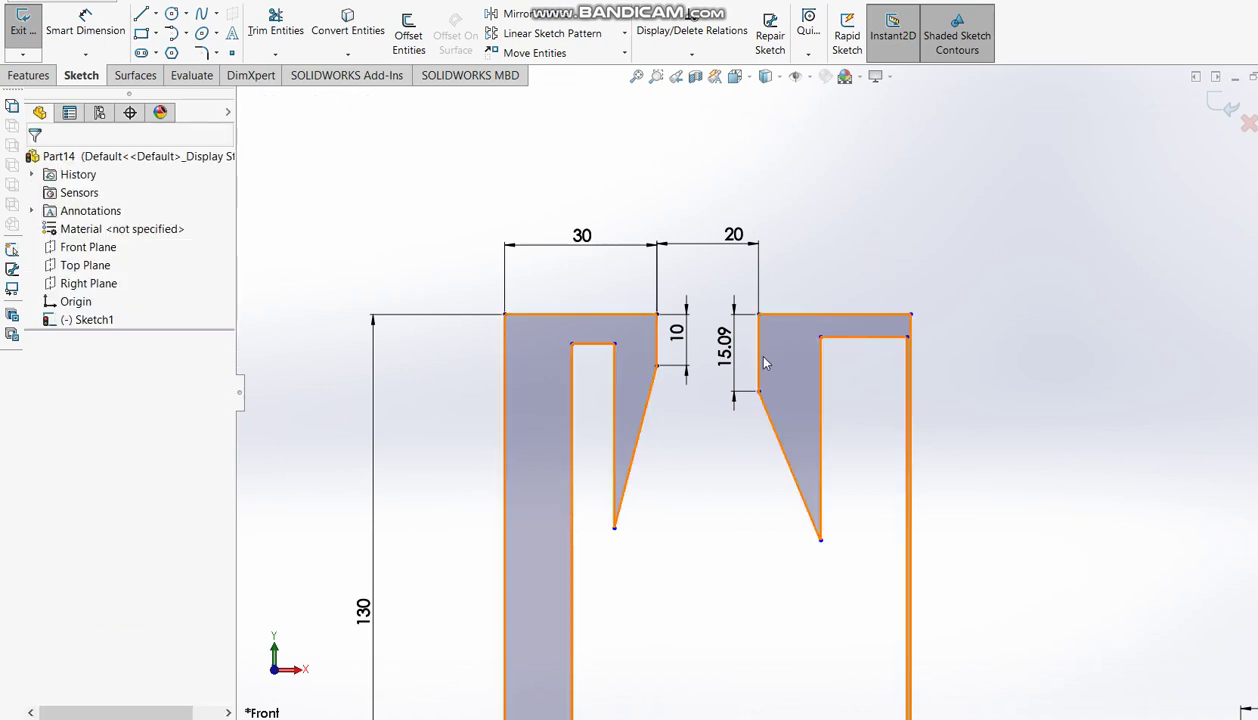
- Try changing the 15.09 right-edge dimension to 10, then undo it
double_click(730, 358)
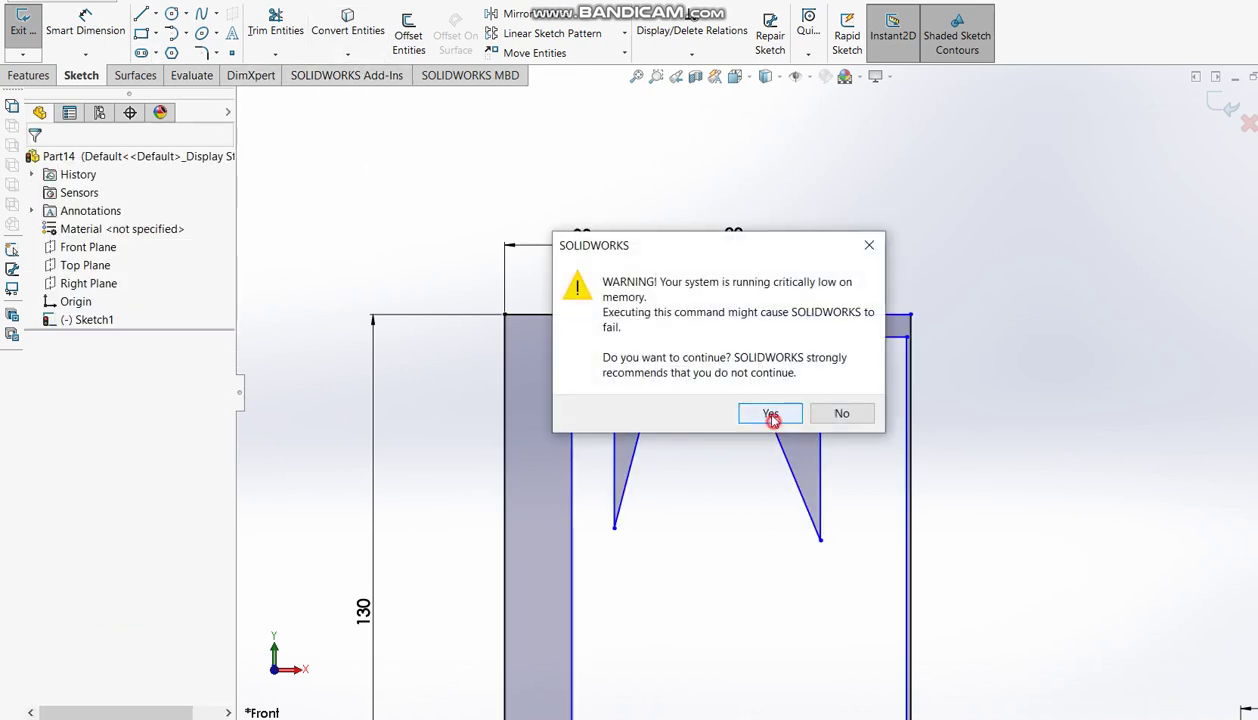
click(770, 413)
text(10)
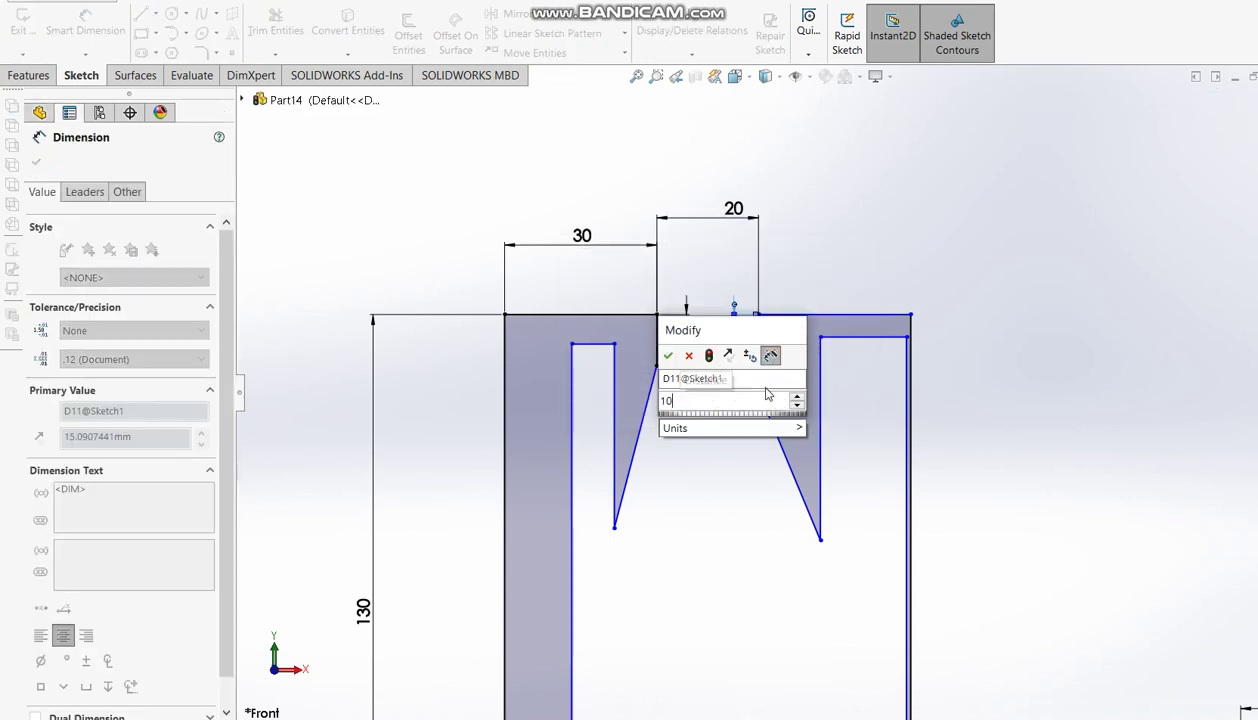
key(Return)
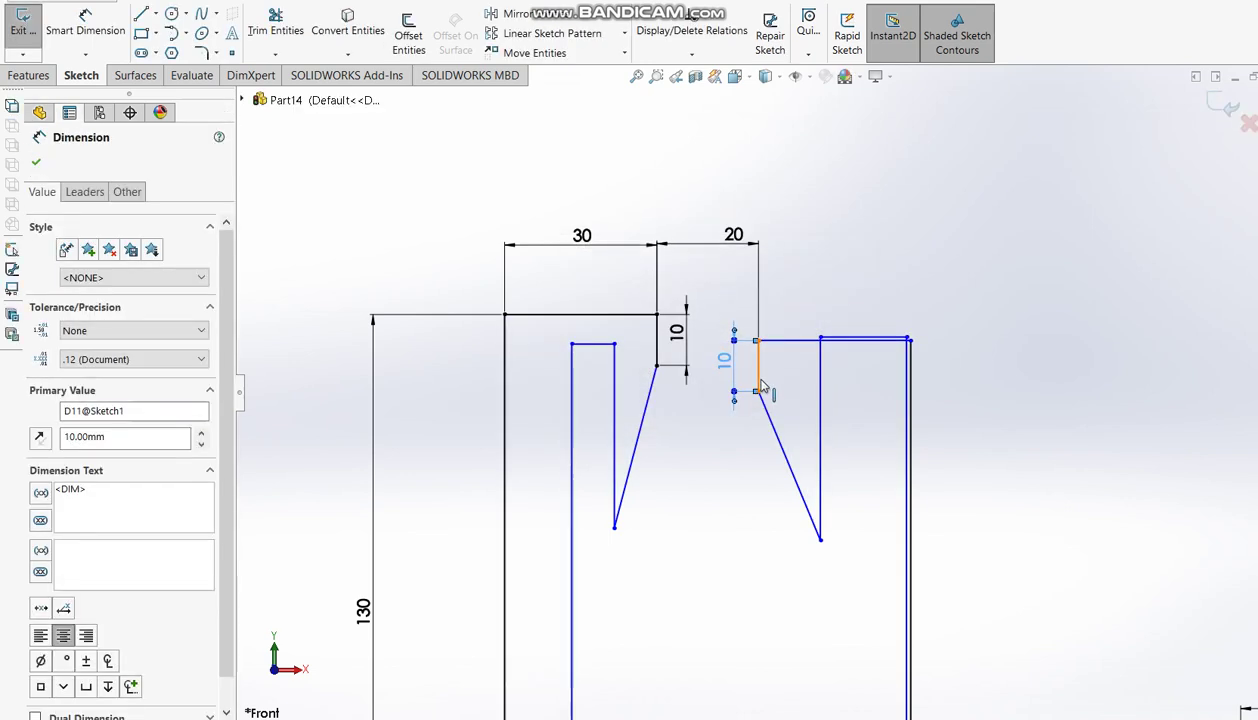
key(ctrl+z)
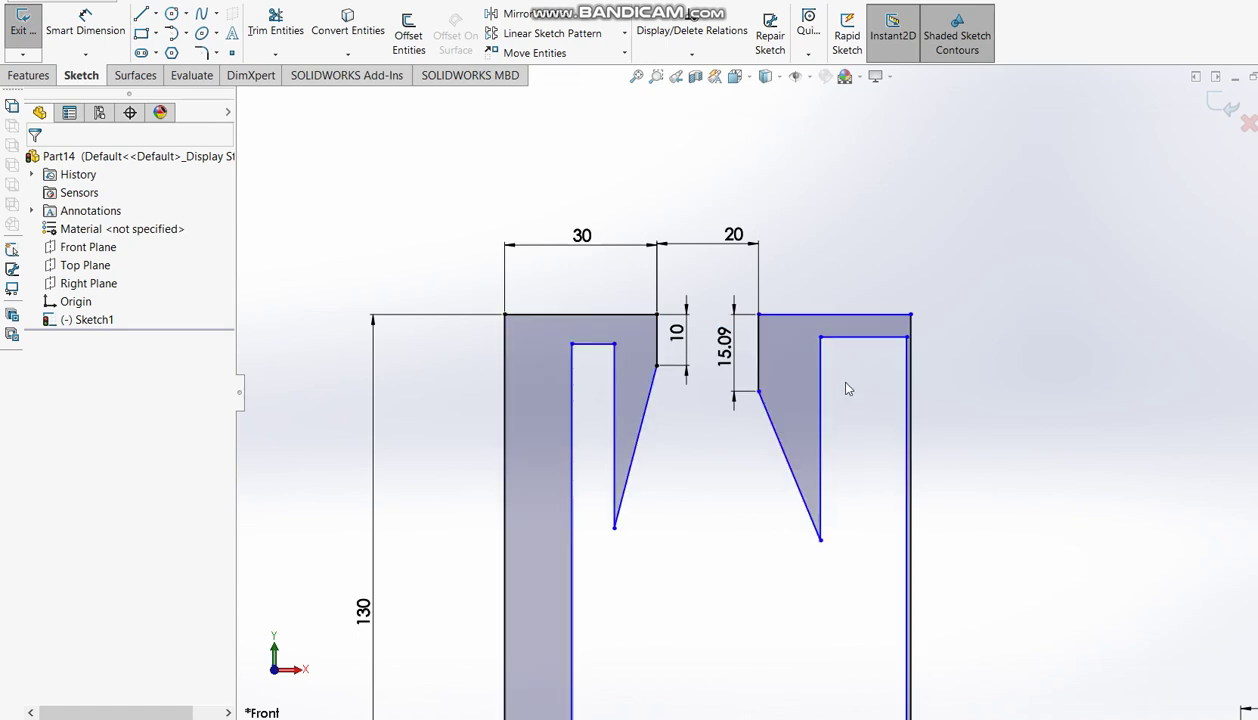
scroll(862, 388, up, 3)
scroll(835, 540, down, 2)
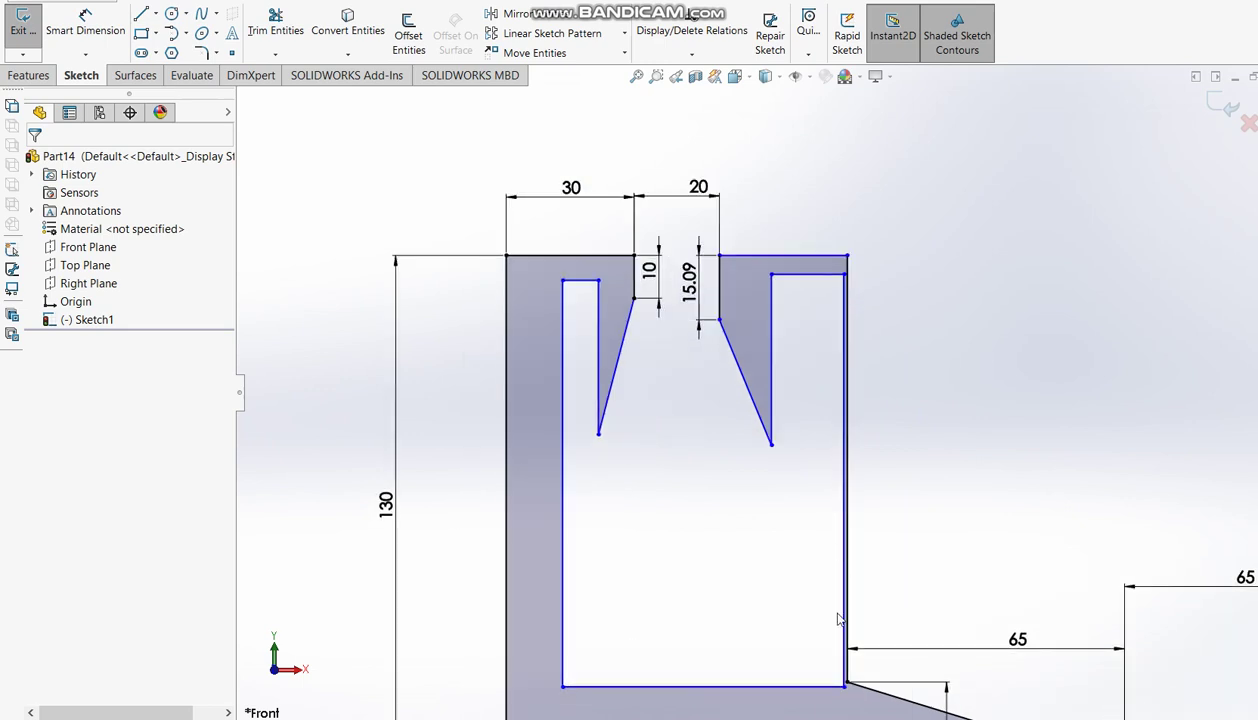
scroll(745, 333, down, 1)
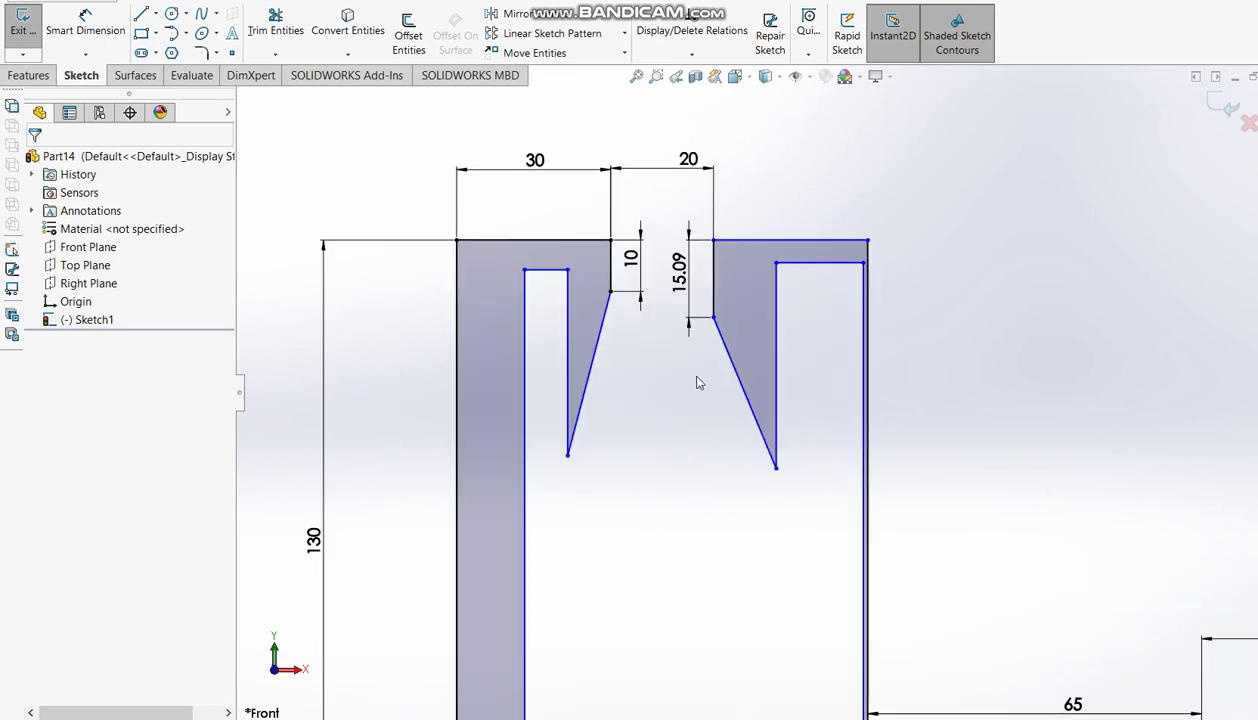
- After several abandoned edits, select the 15.09 dimension and delete it
double_click(688, 289)
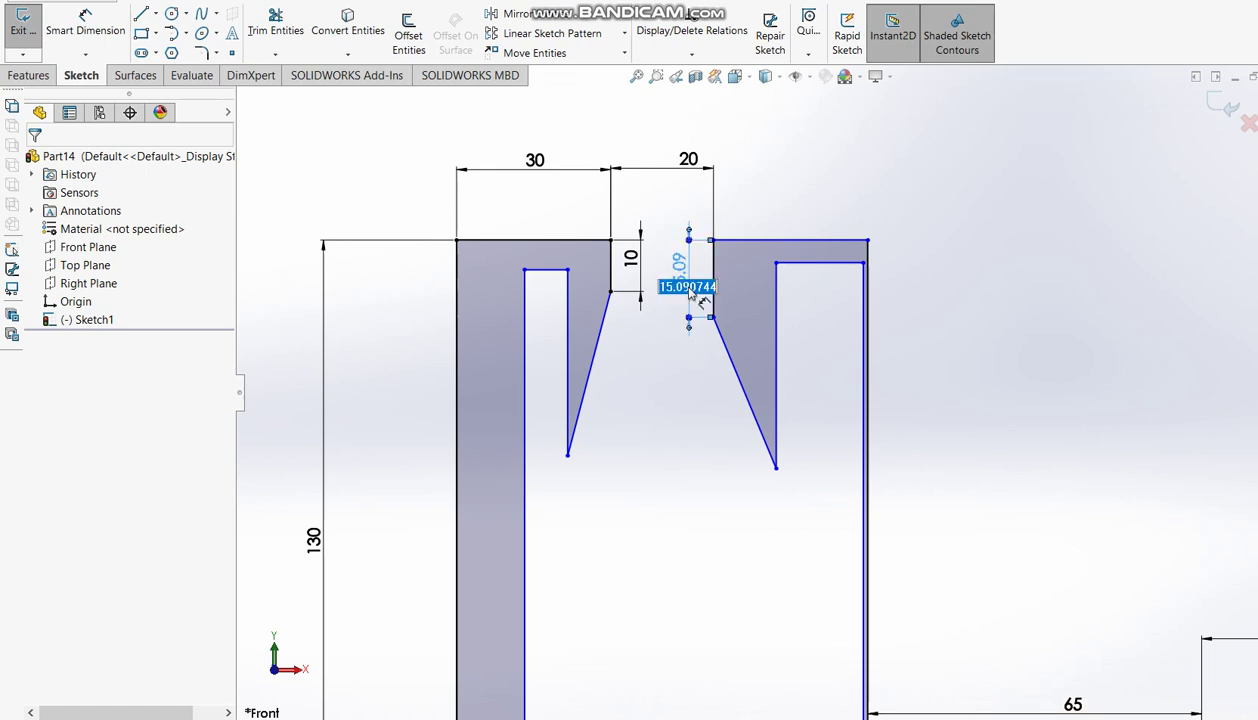
key(BackSpace)
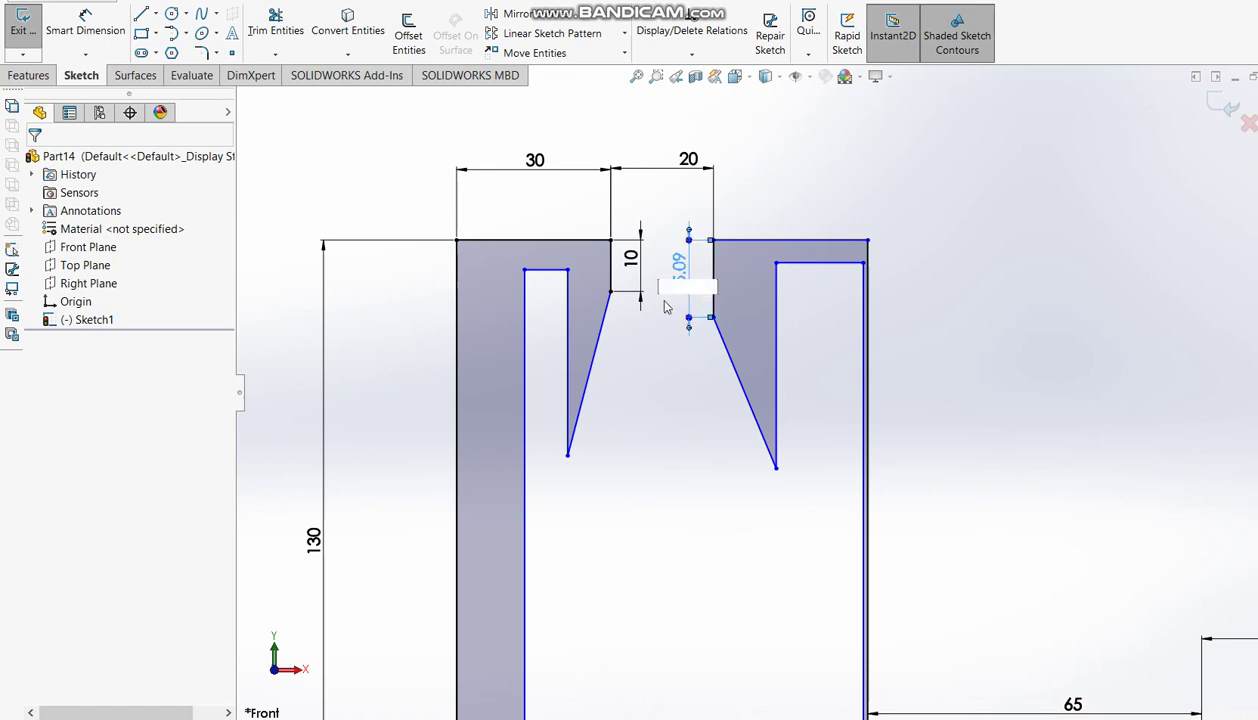
key(Escape)
double_click(682, 302)
key(Escape)
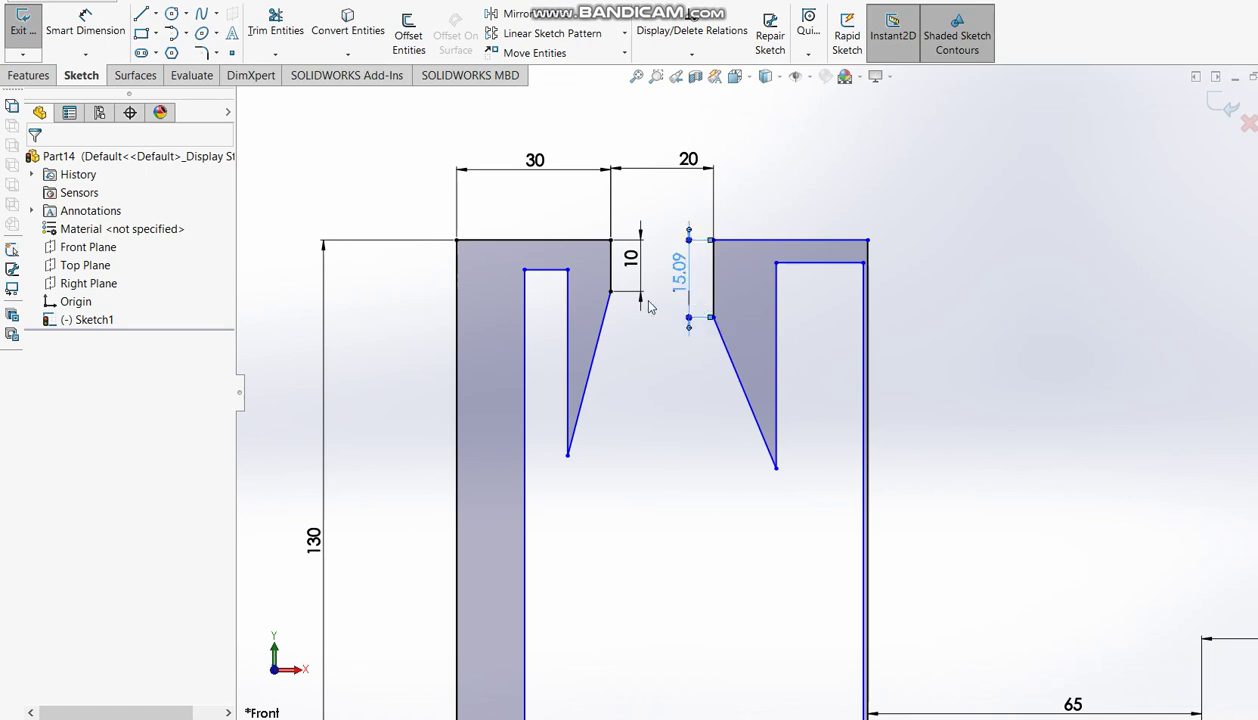
double_click(700, 270)
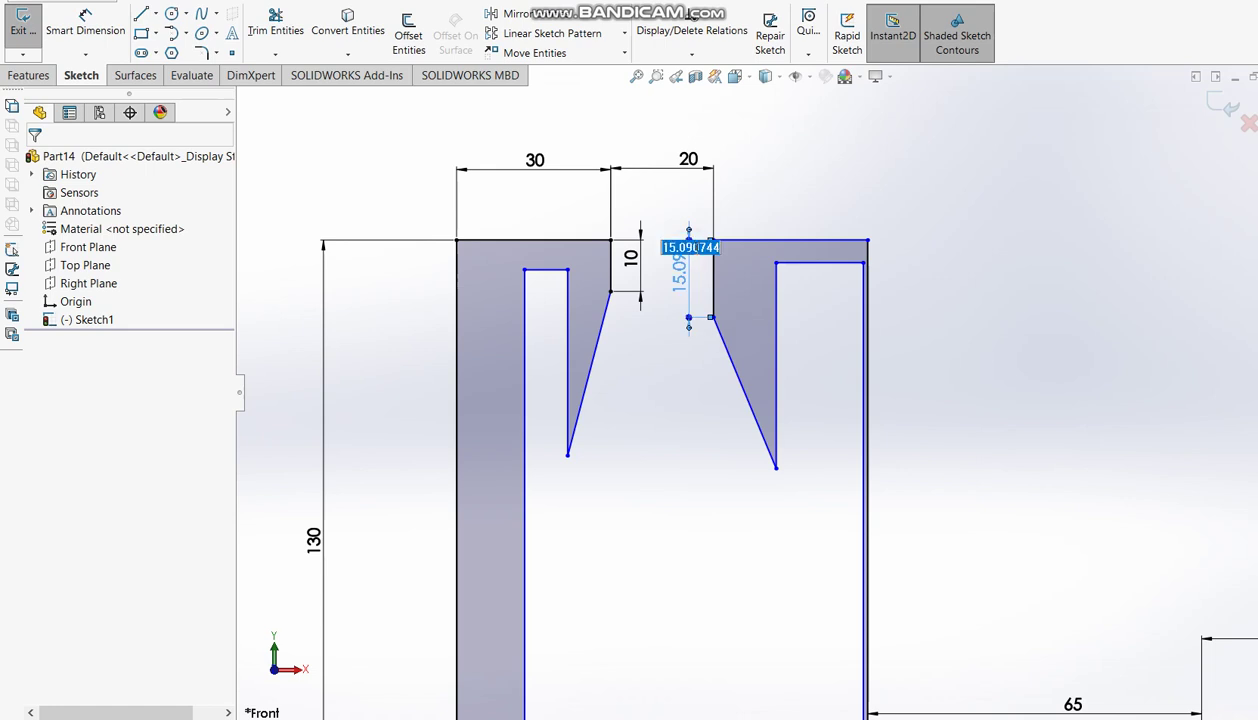
key(Escape)
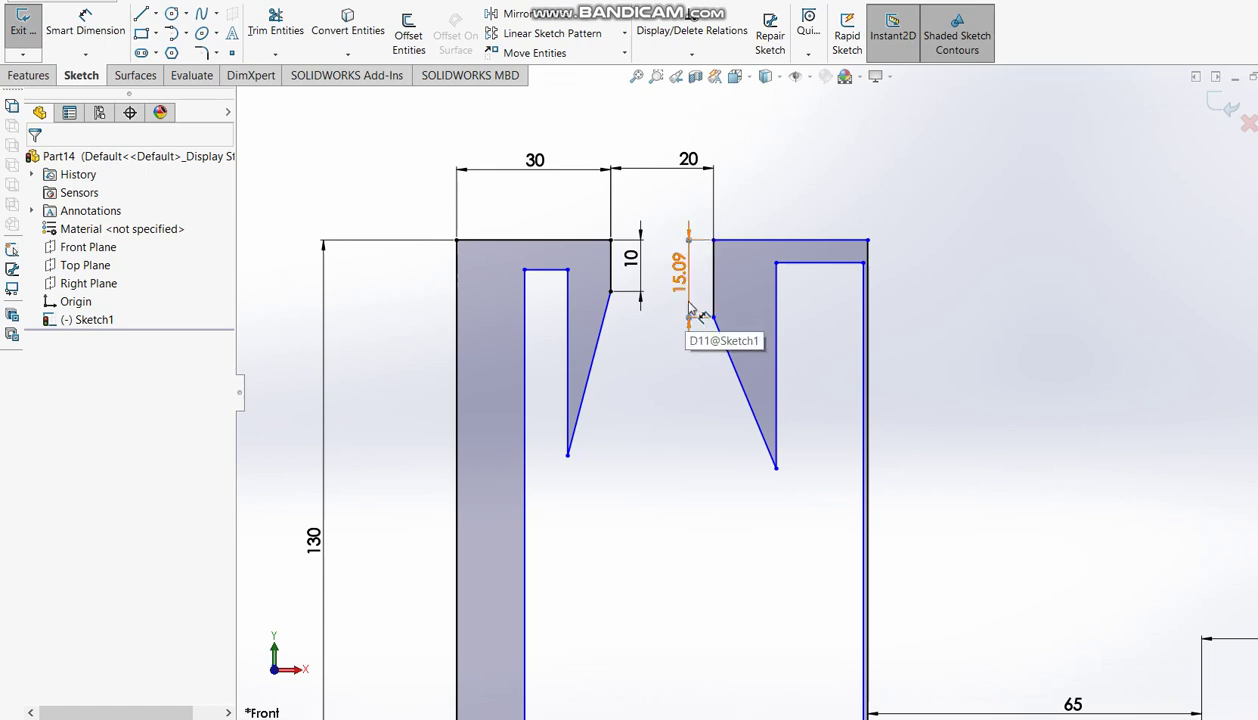
click(689, 306)
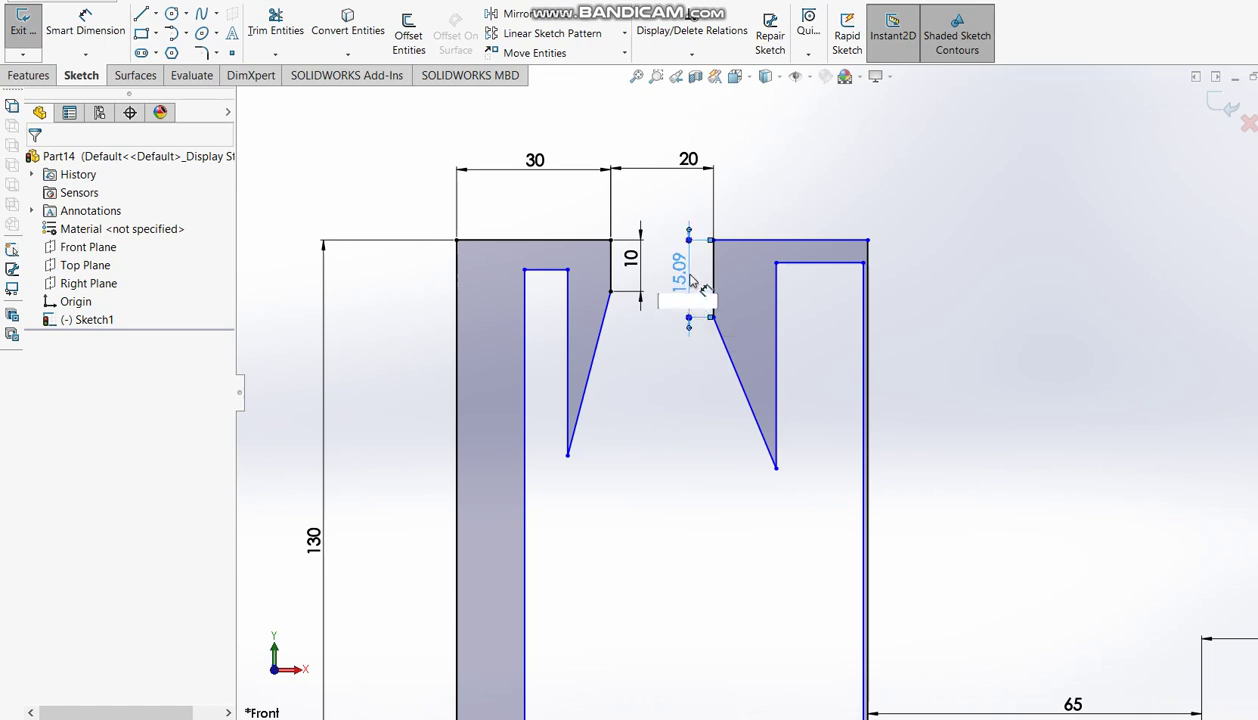
key(Escape)
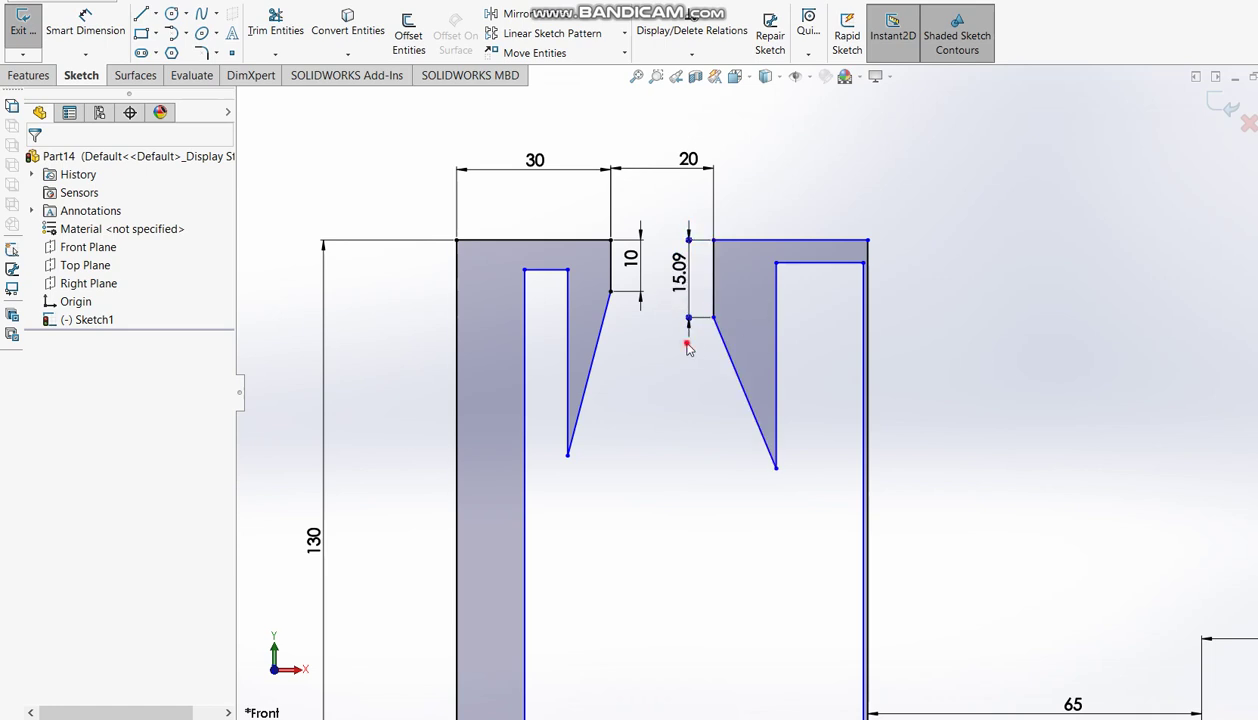
click(675, 268)
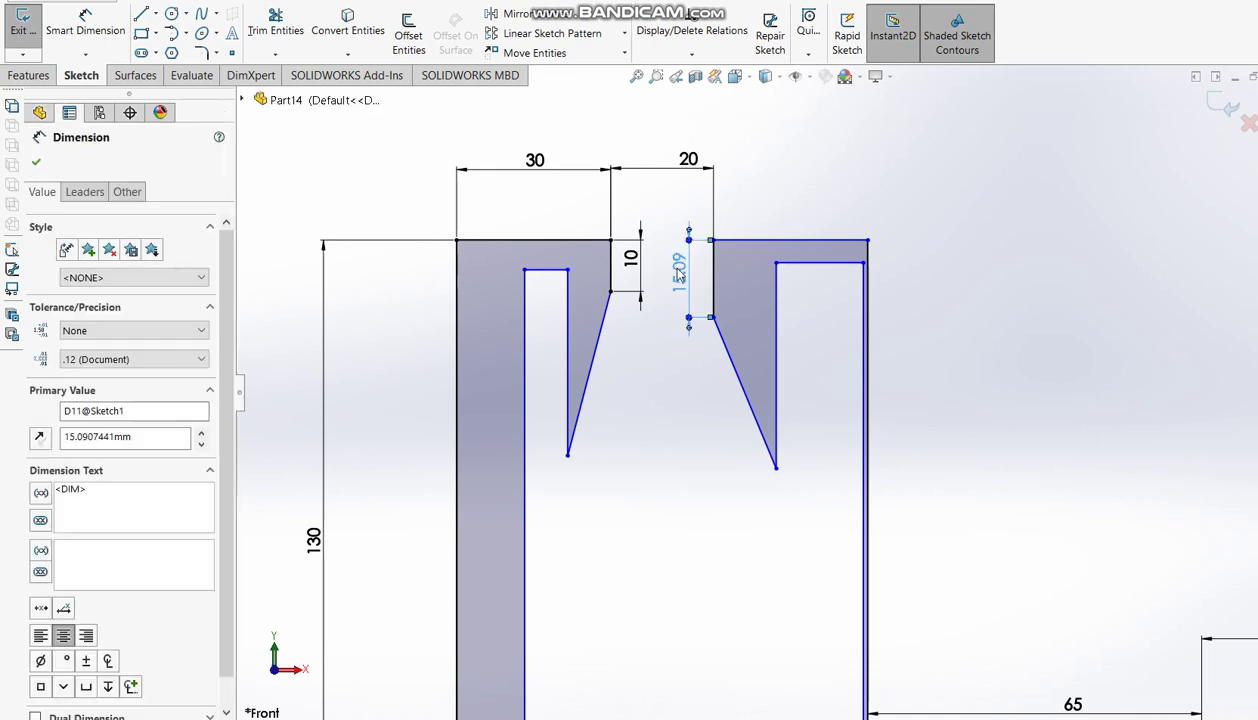
key(Delete)
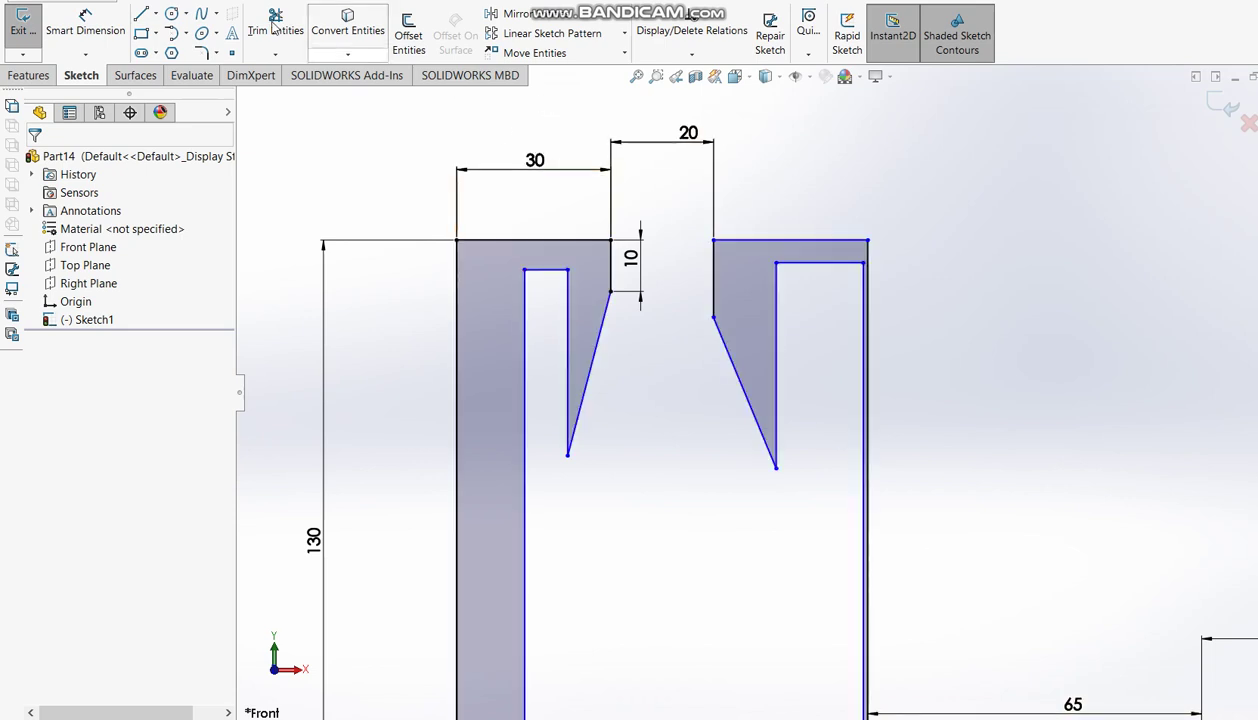
click(90, 20)
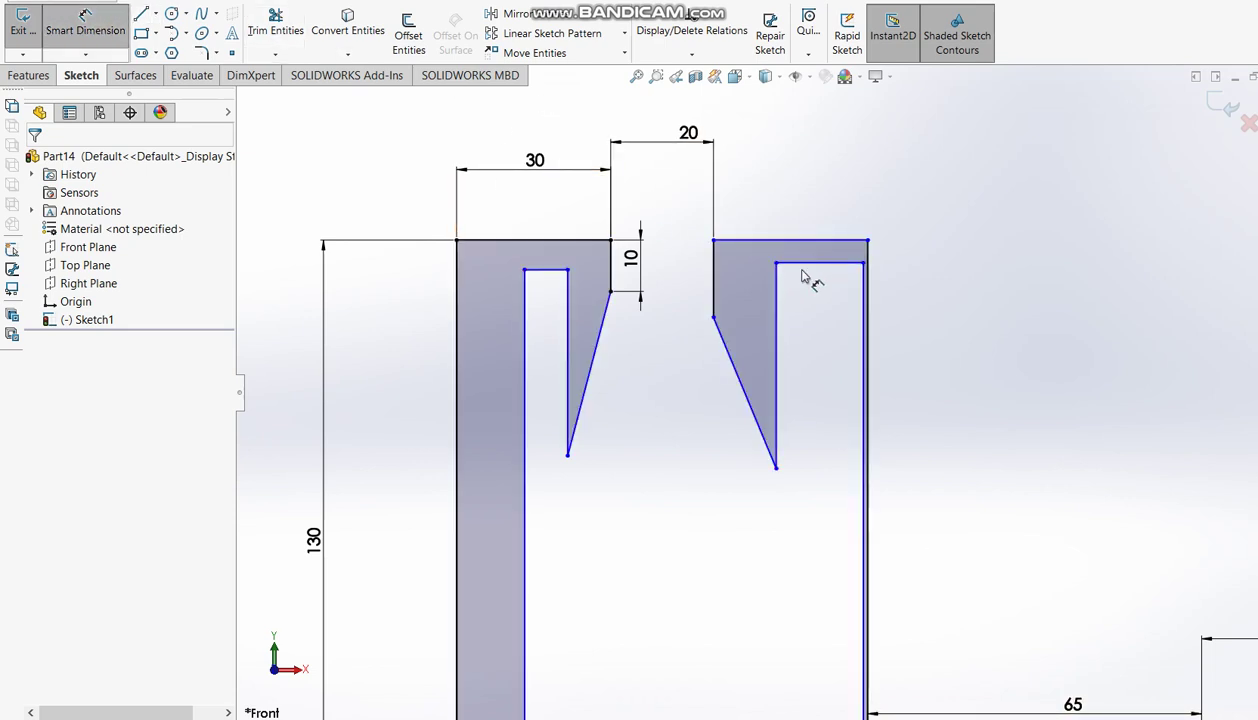
key(Escape)
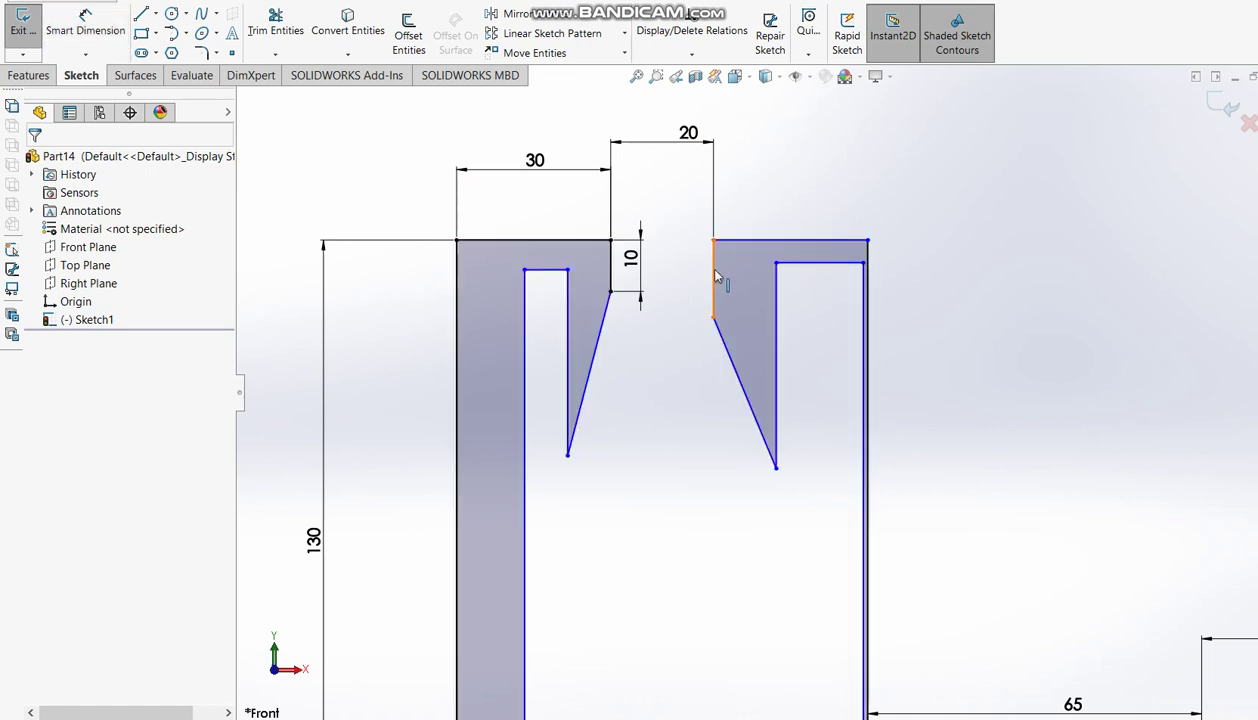
click(714, 275)
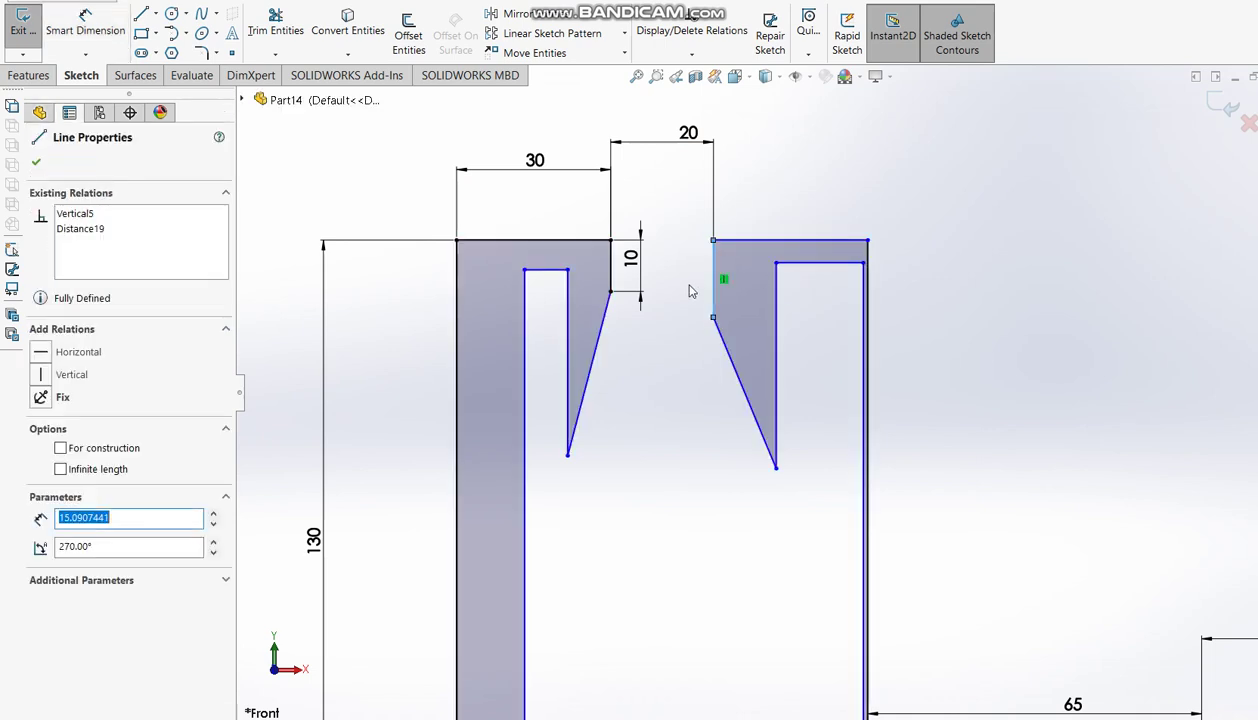
ctrl+click(613, 278)
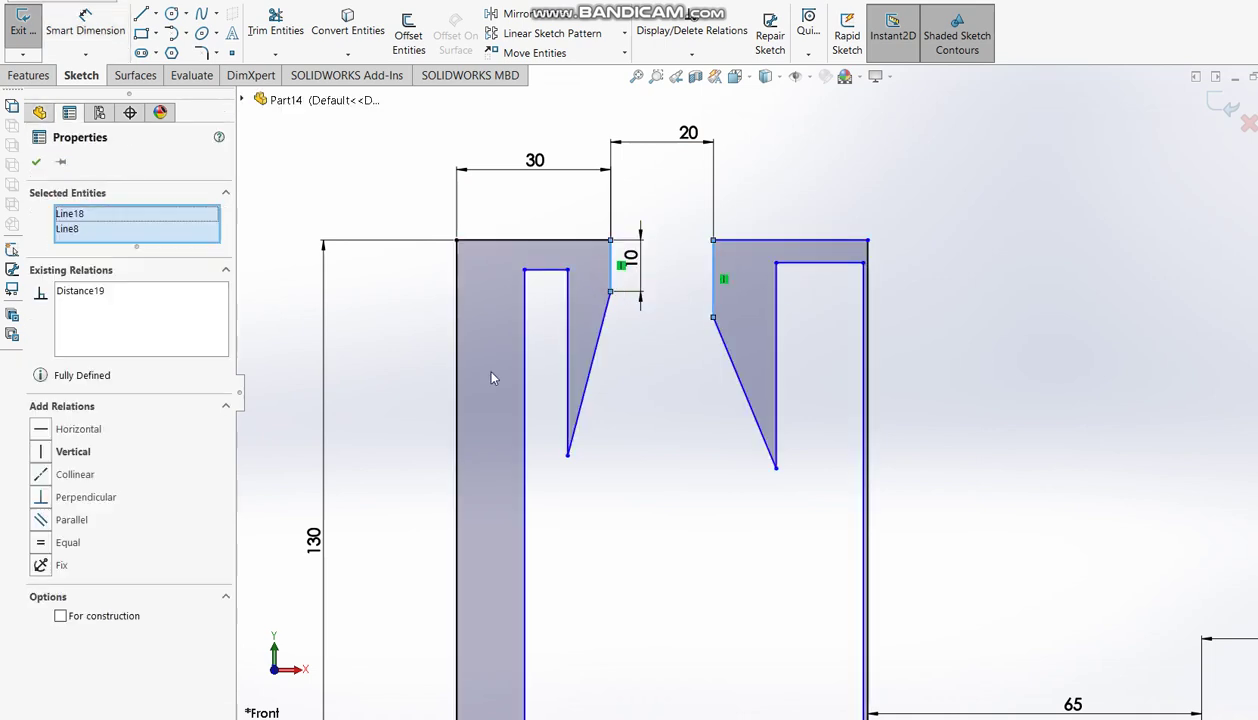
click(45, 543)
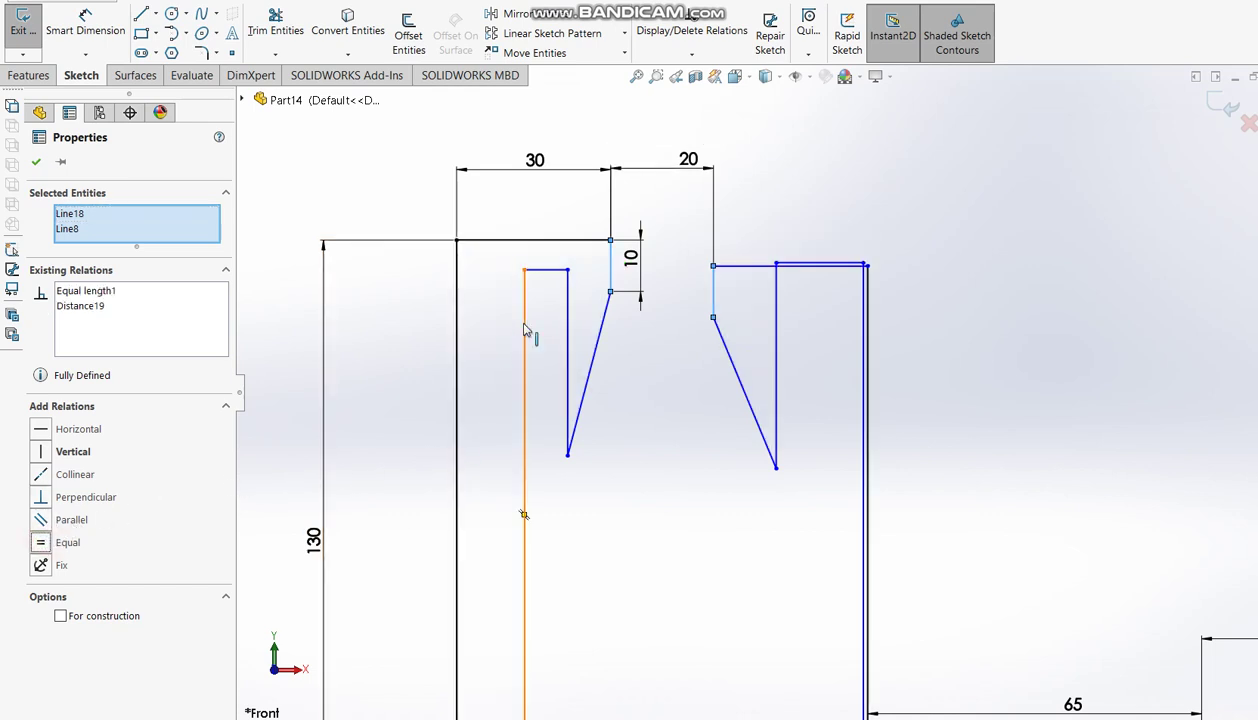
key(ctrl+z)
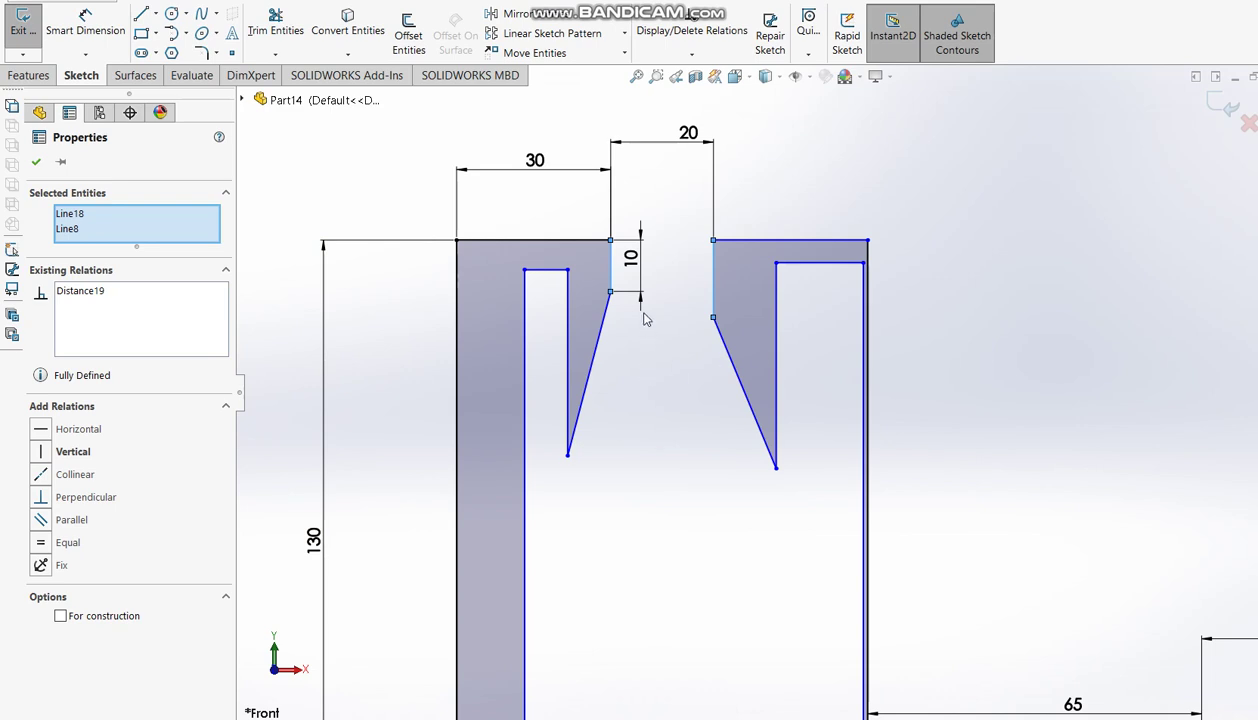
click(713, 291)
ctrl+click(611, 265)
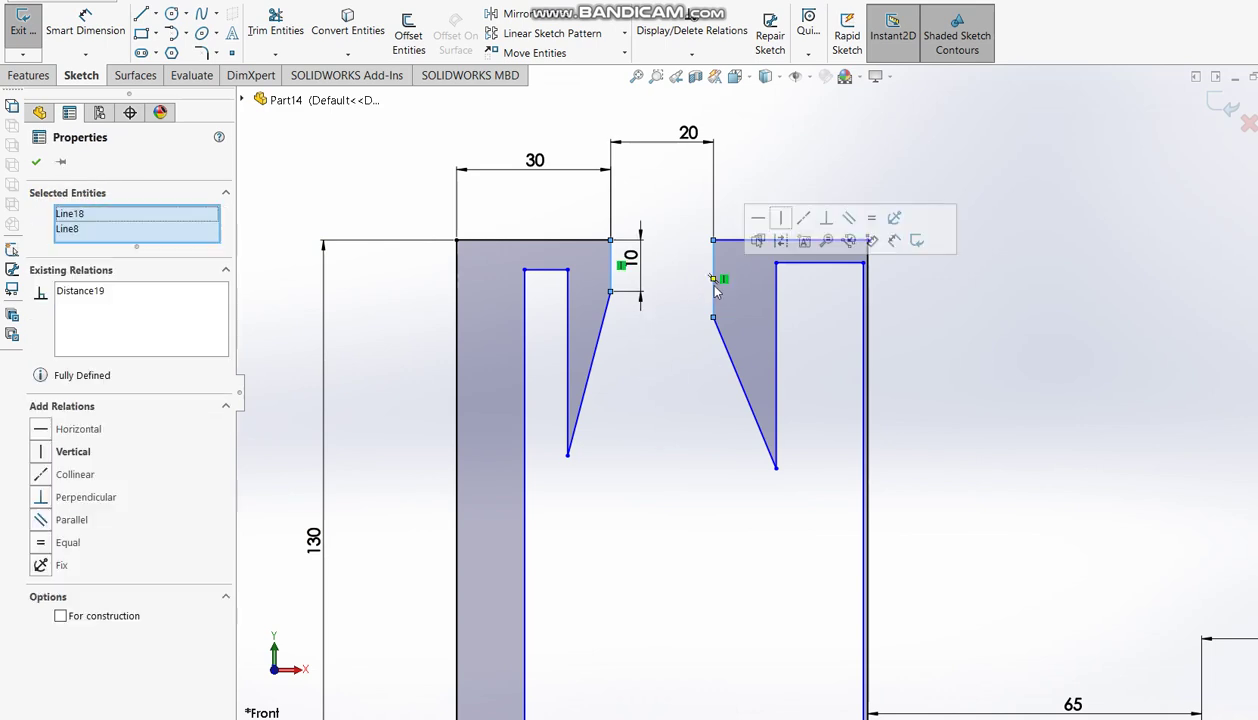
key(Delete)
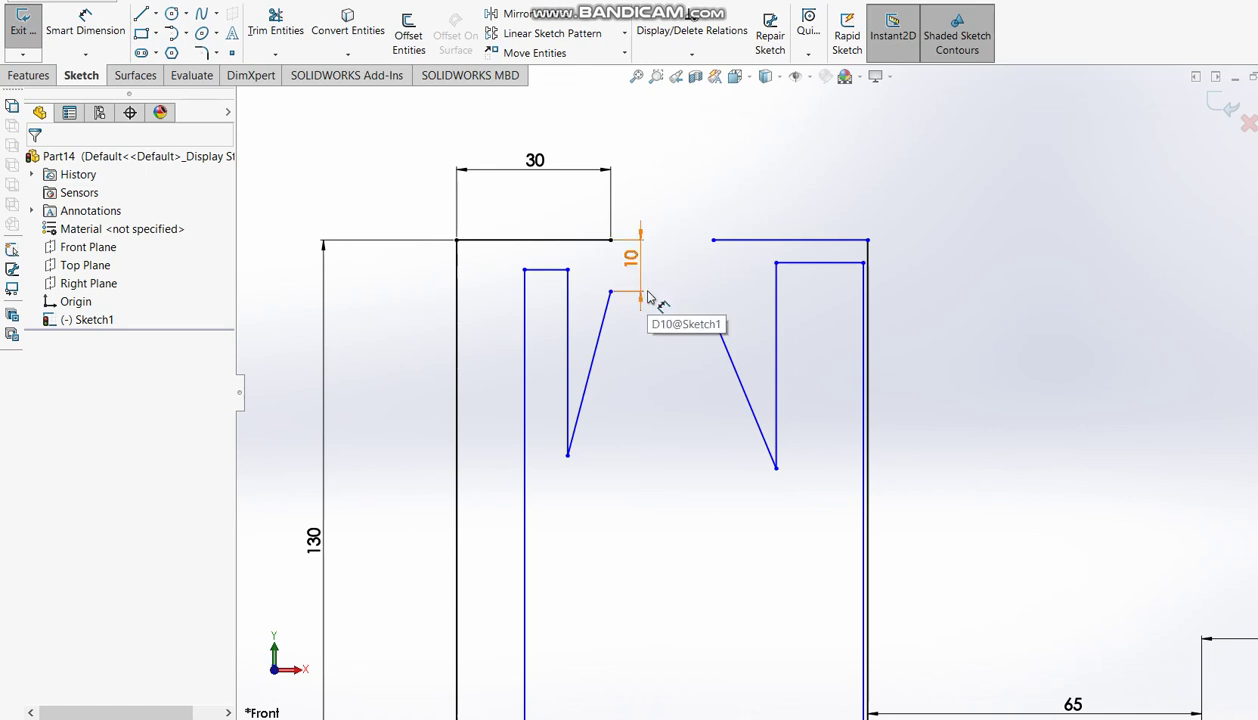
key(ctrl+z)
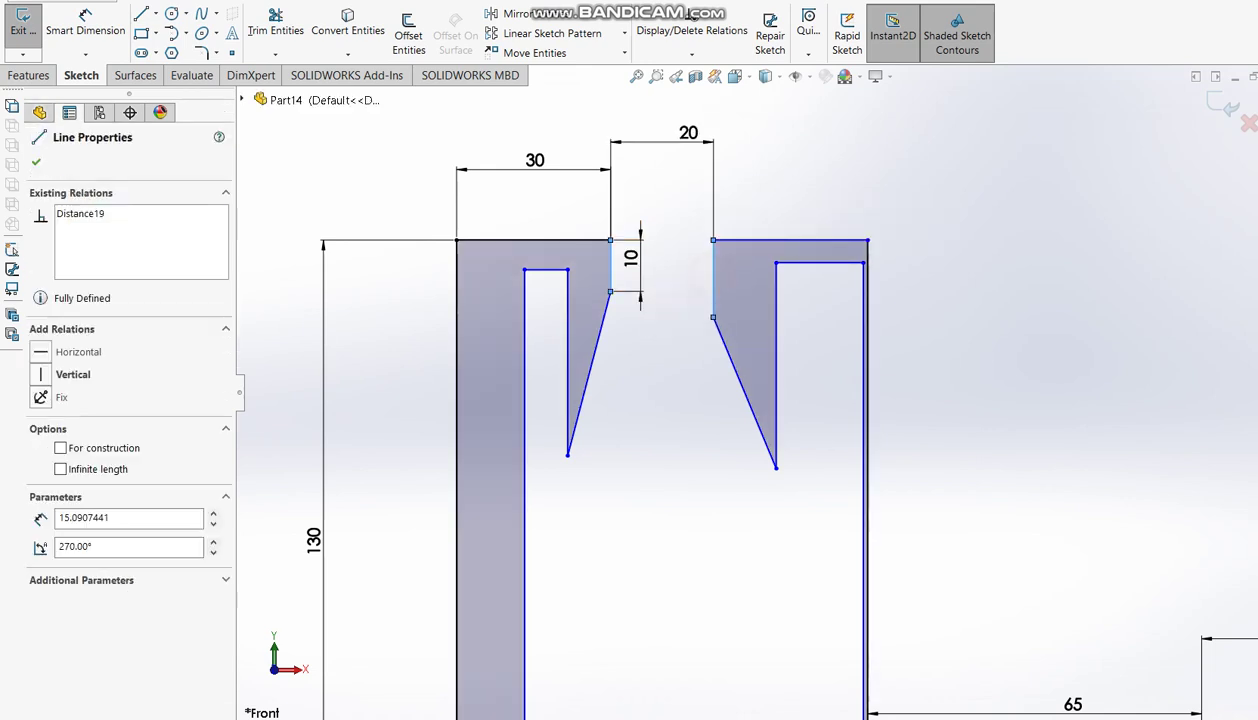
key(Delete)
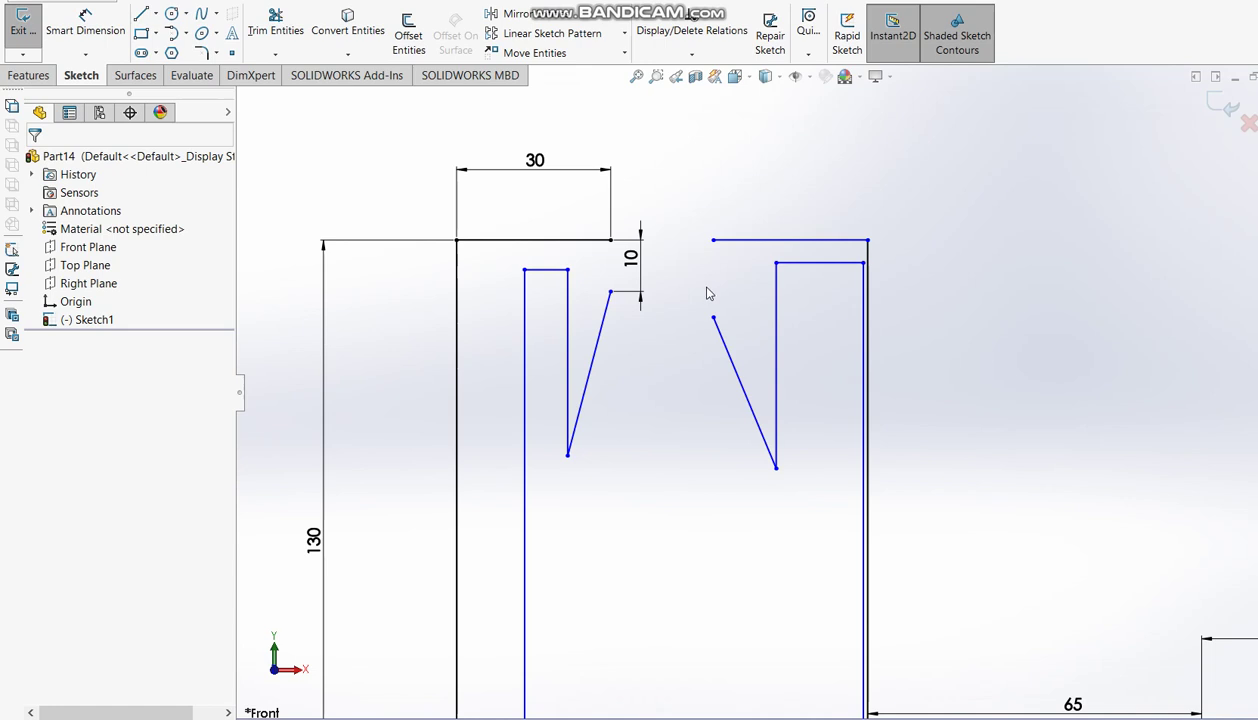
key(ctrl+z)
click(686, 410)
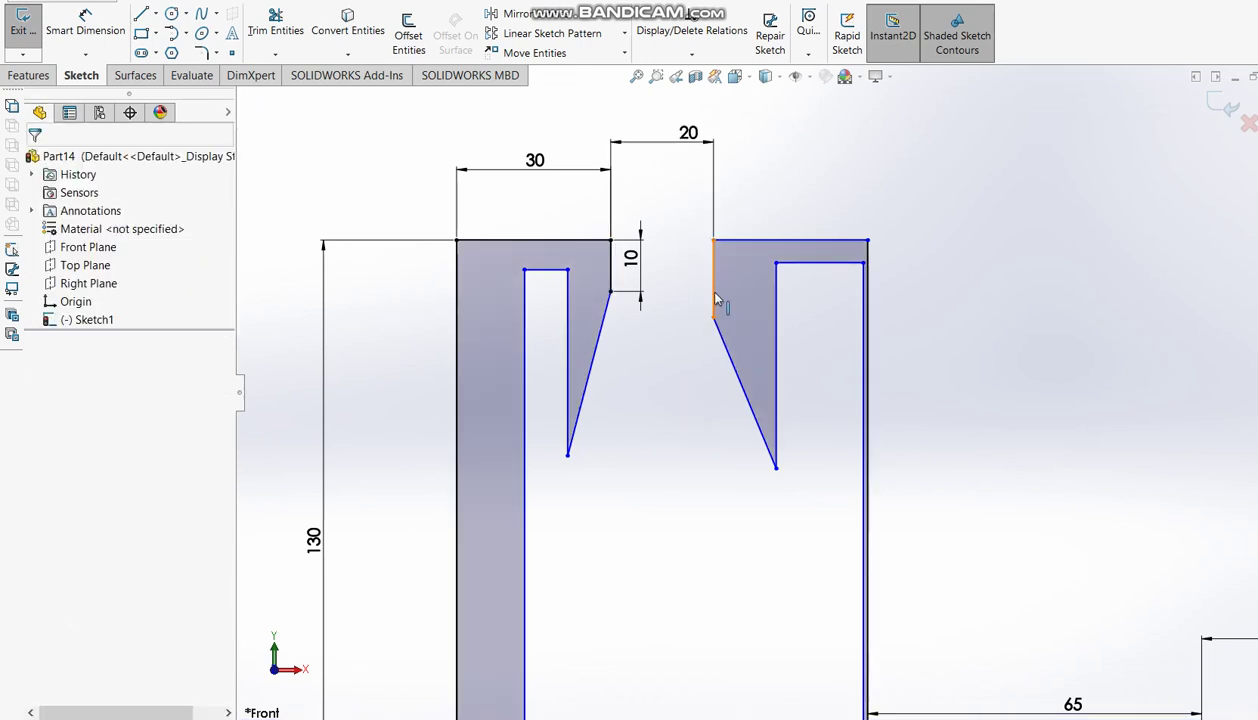
- Delete the right gap's short vertical edge and the right upright's slanted line
click(713, 290)
key(Delete)
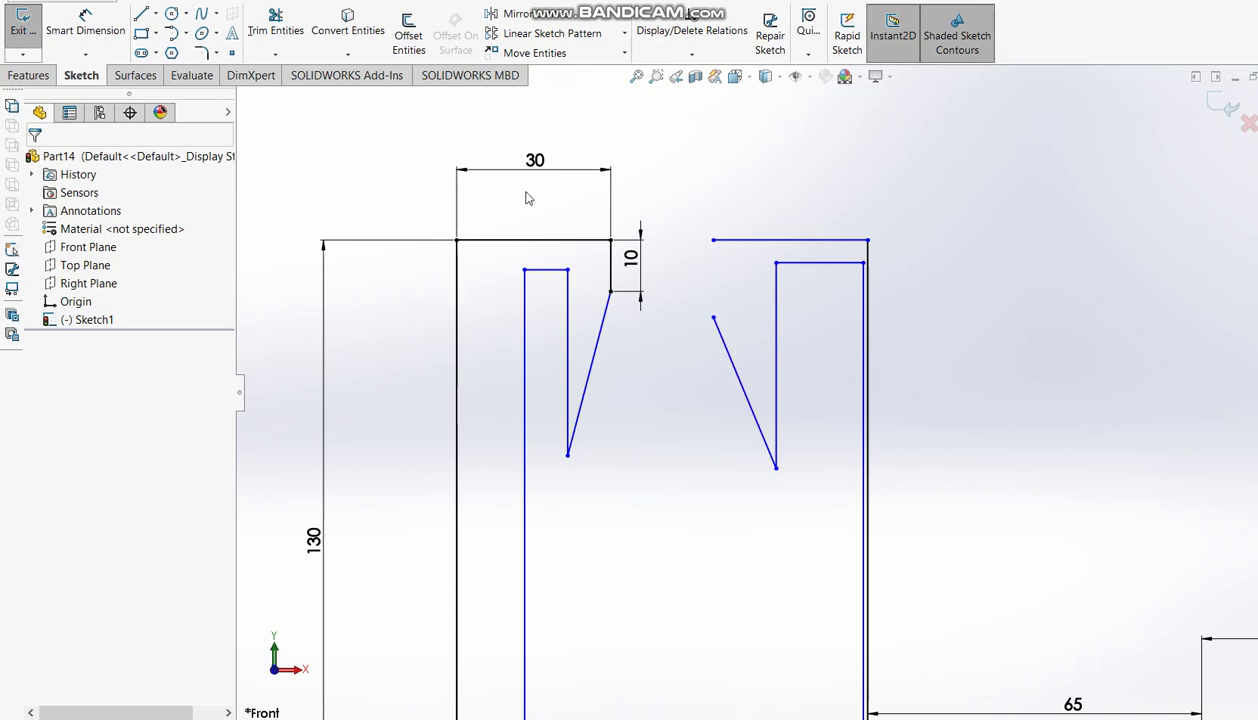
click(737, 381)
key(Delete)
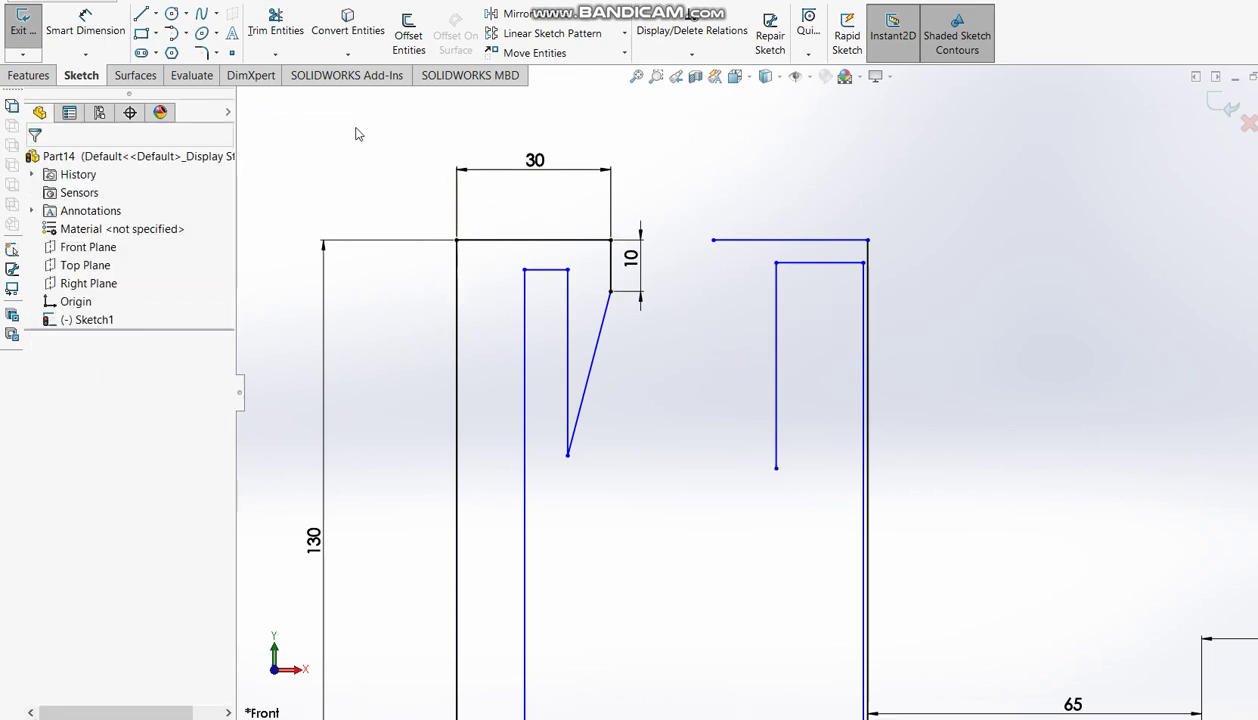
- Draw a short vertical line down from the gap's right top corner, level with the left edge
click(141, 14)
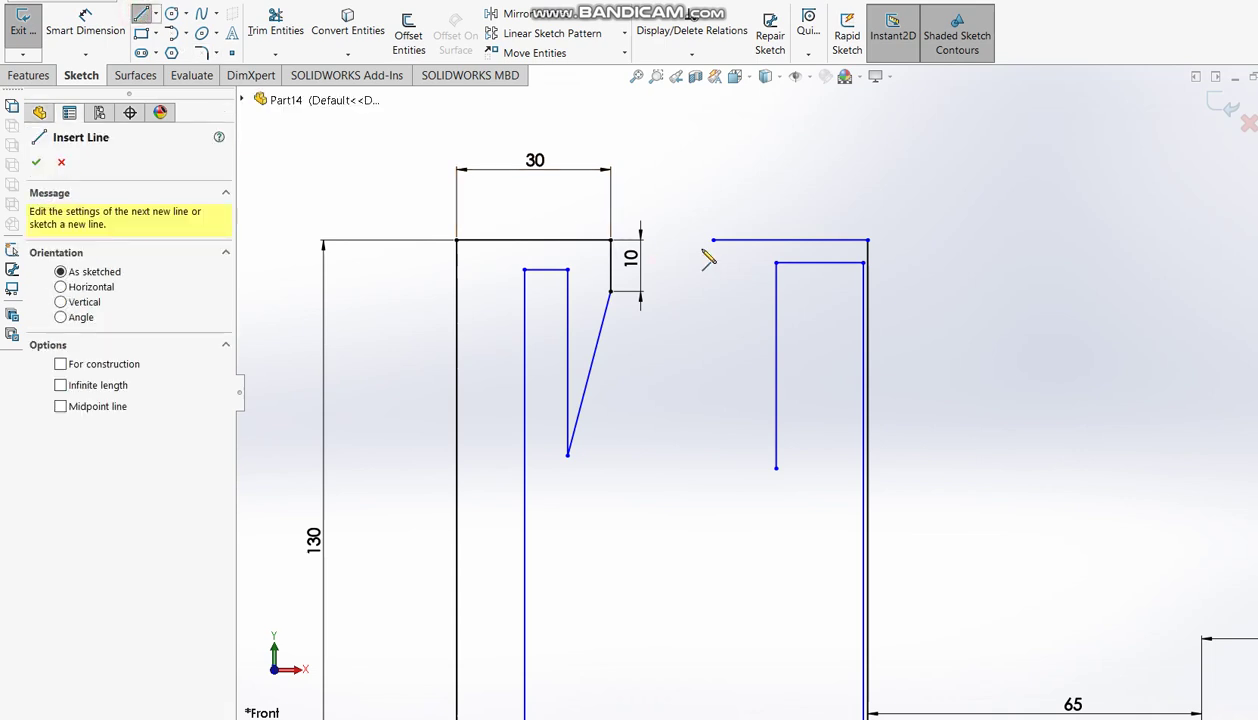
click(713, 241)
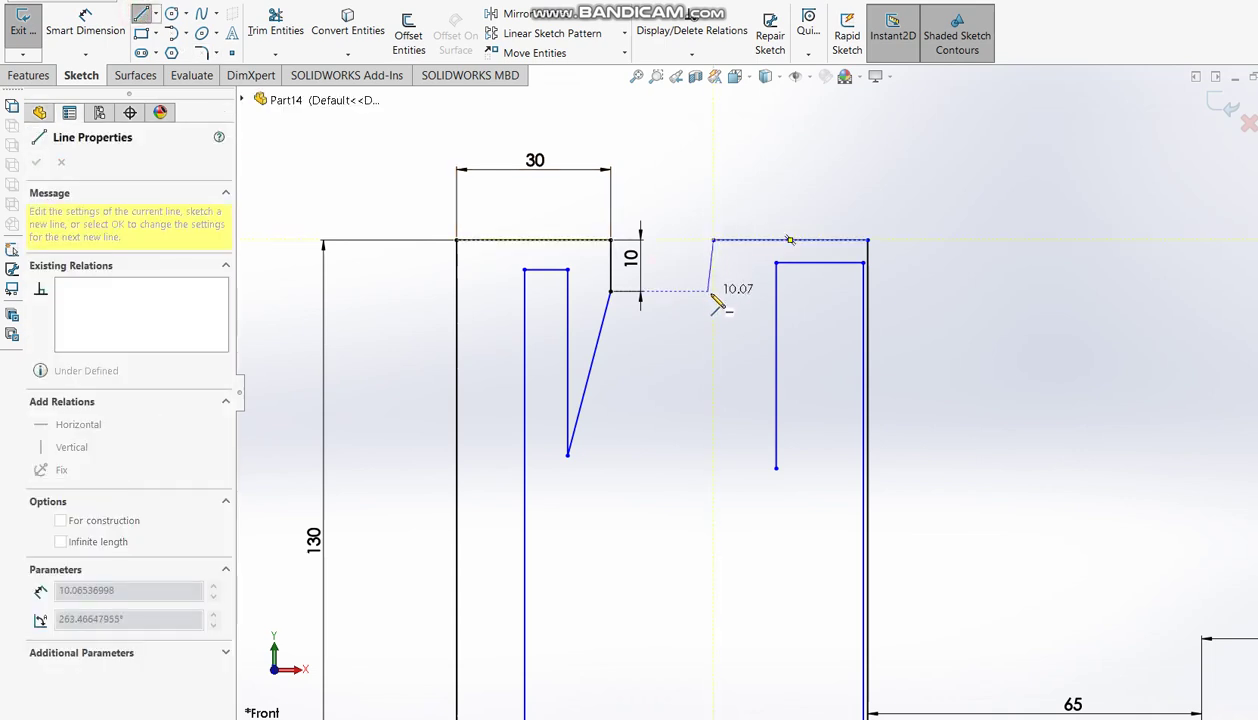
click(715, 292)
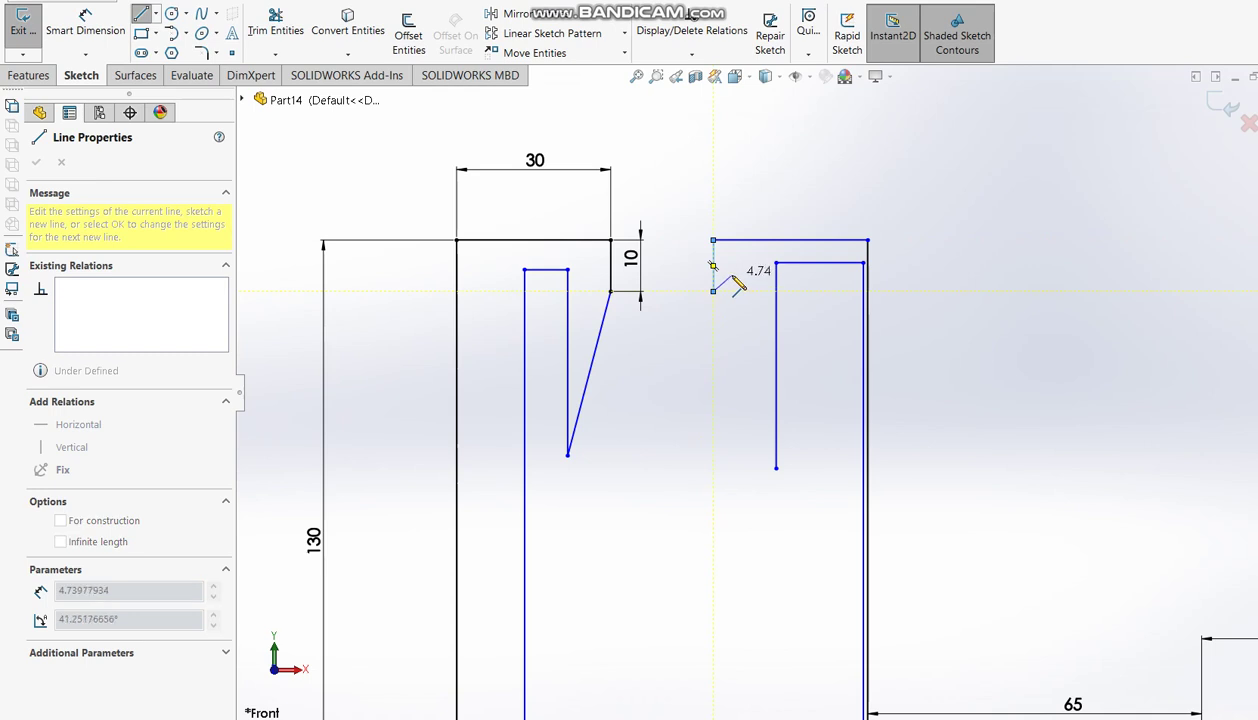
key(Escape)
click(84, 22)
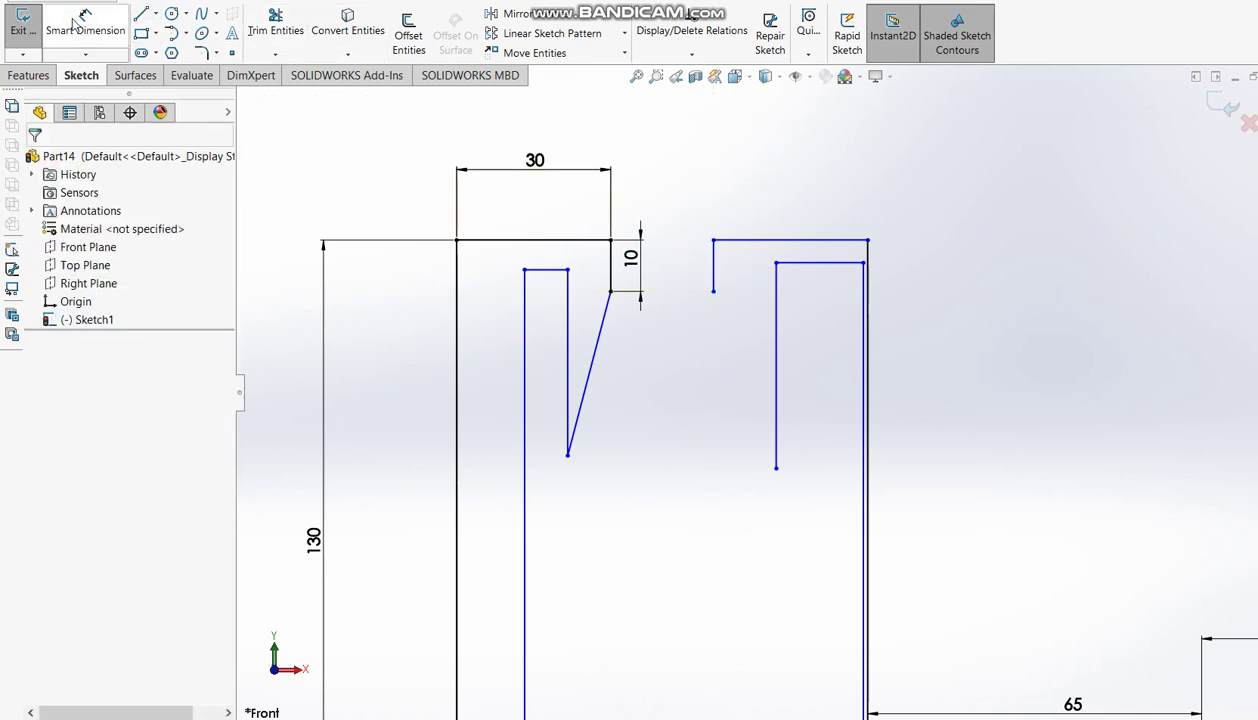
- Dimension the top gap width at 20 mm and the profile height at 130 mm
click(711, 275)
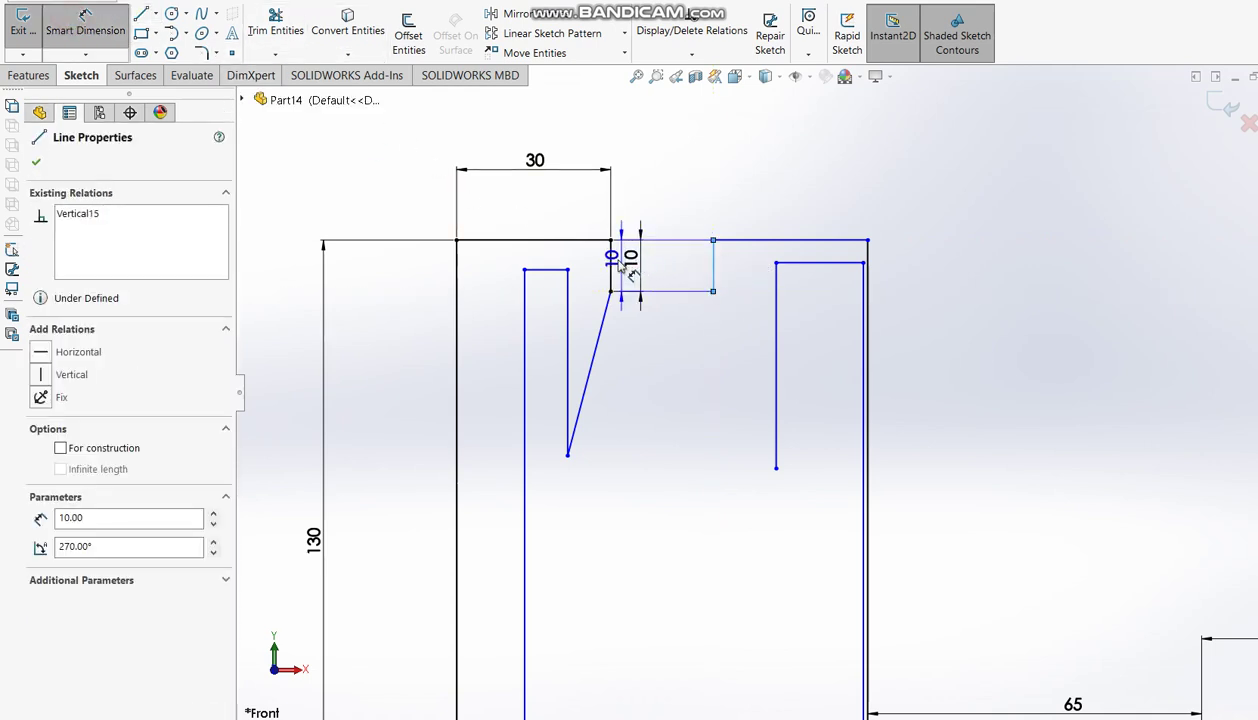
click(610, 262)
click(603, 218)
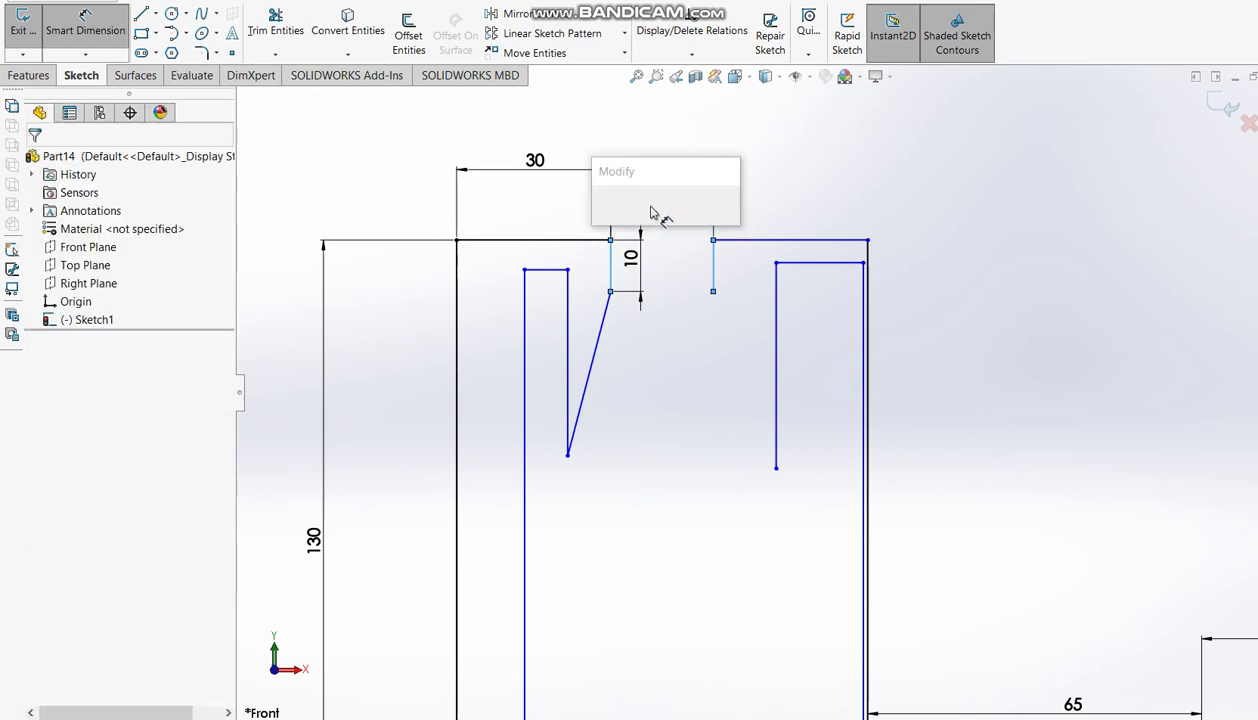
click(601, 212)
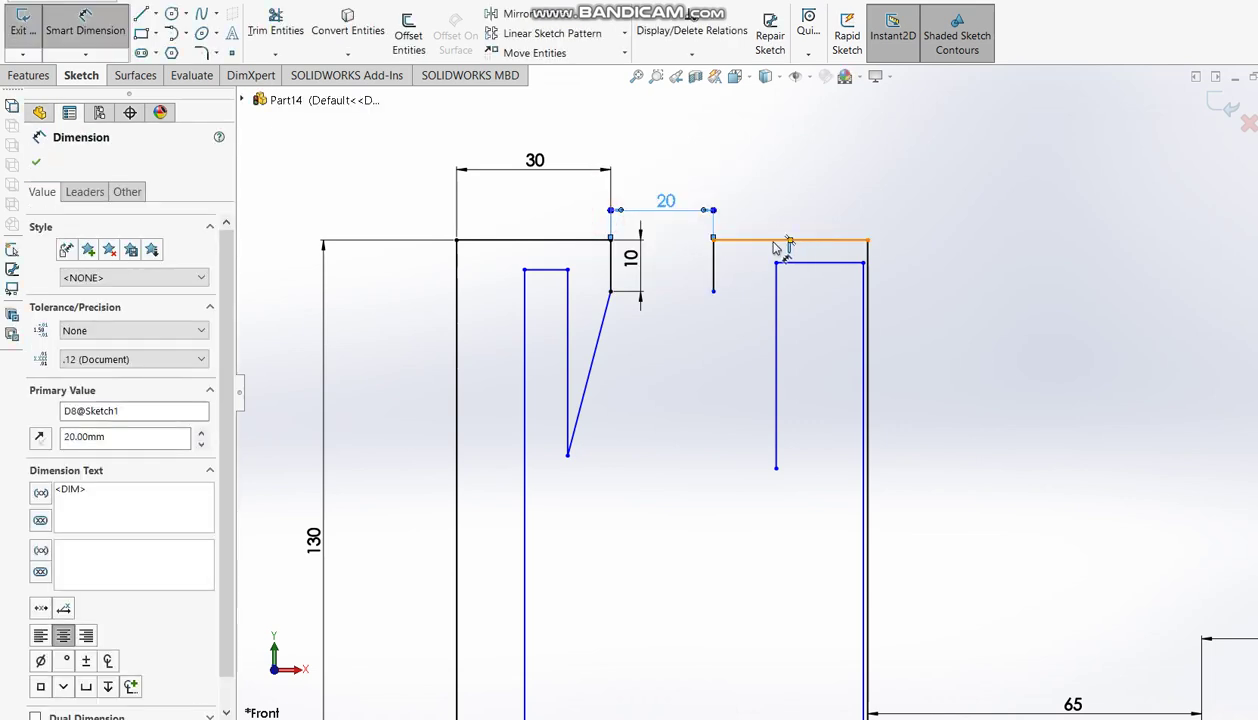
click(770, 240)
scroll(745, 420, up, 3)
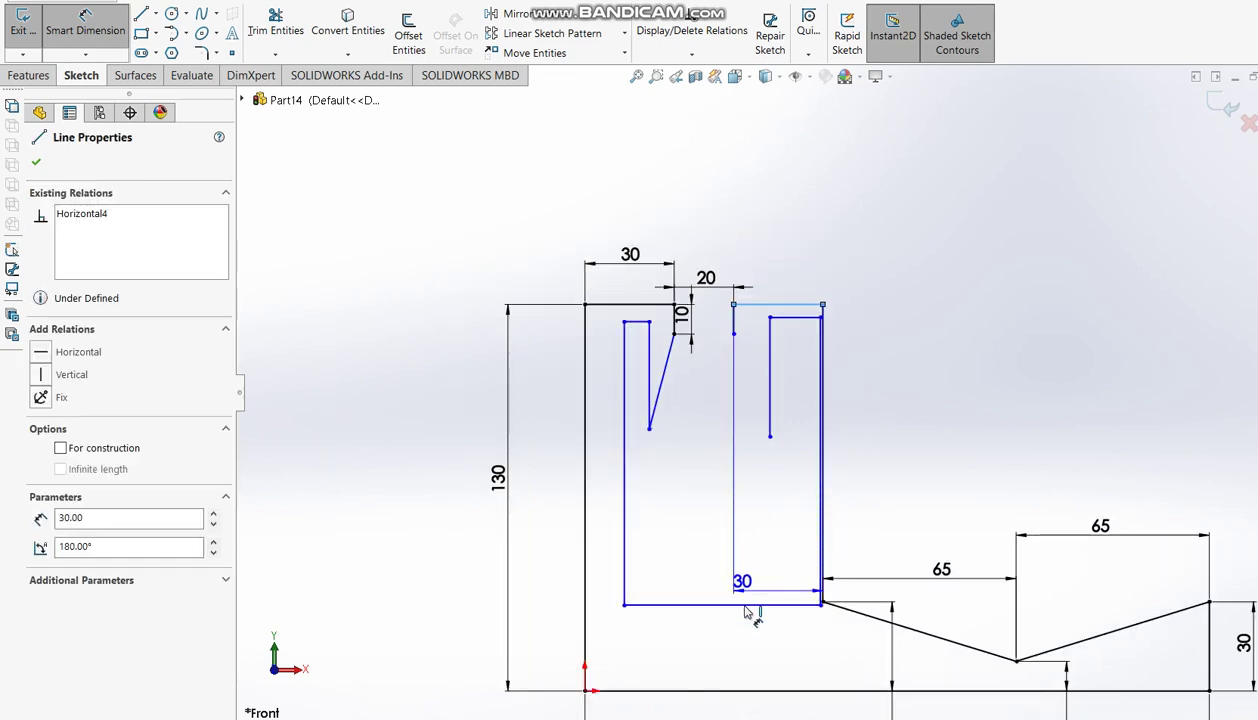
click(745, 690)
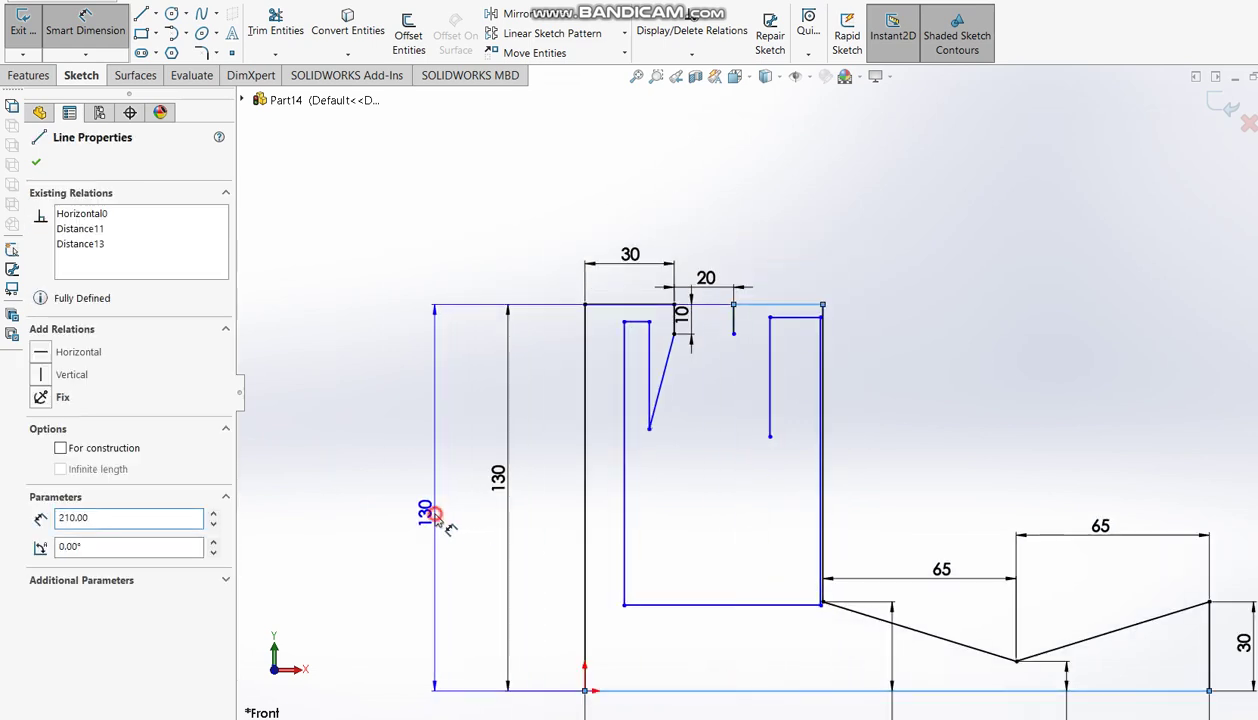
click(434, 500)
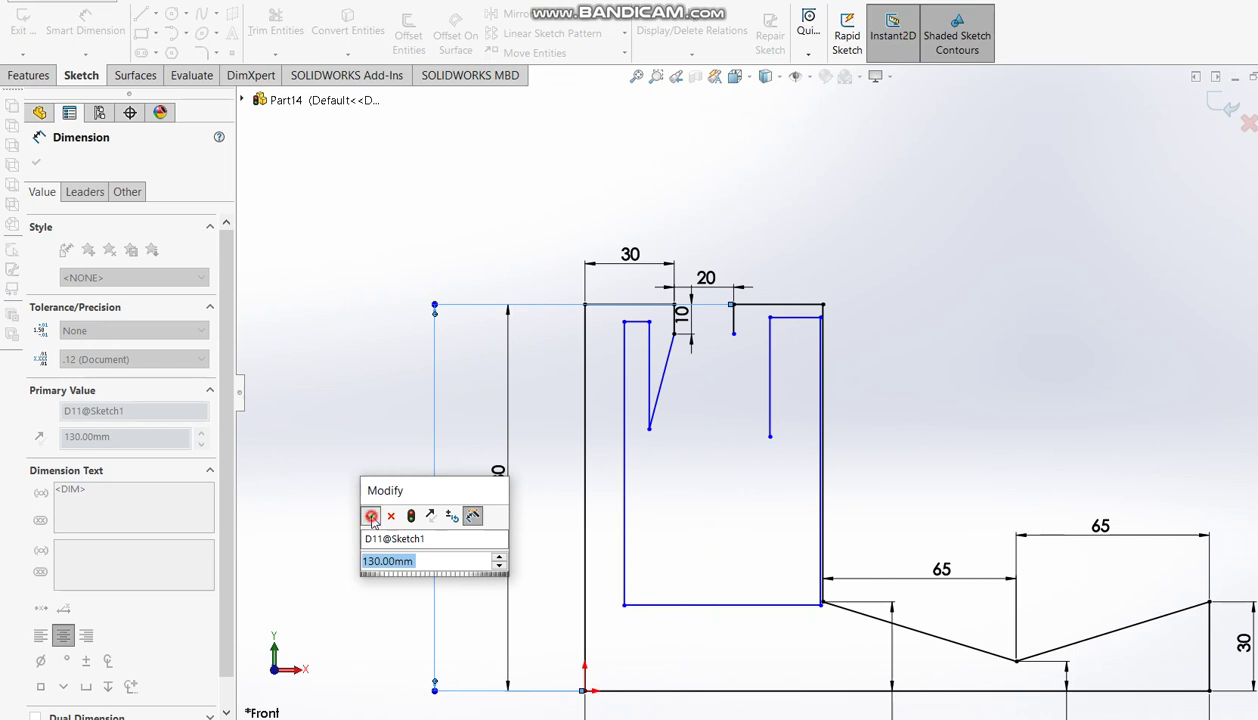
click(367, 513)
- Try a 30 dimension on the top-right edge, then discard it as over-defining
scroll(800, 337, down, 2)
scroll(760, 333, down, 2)
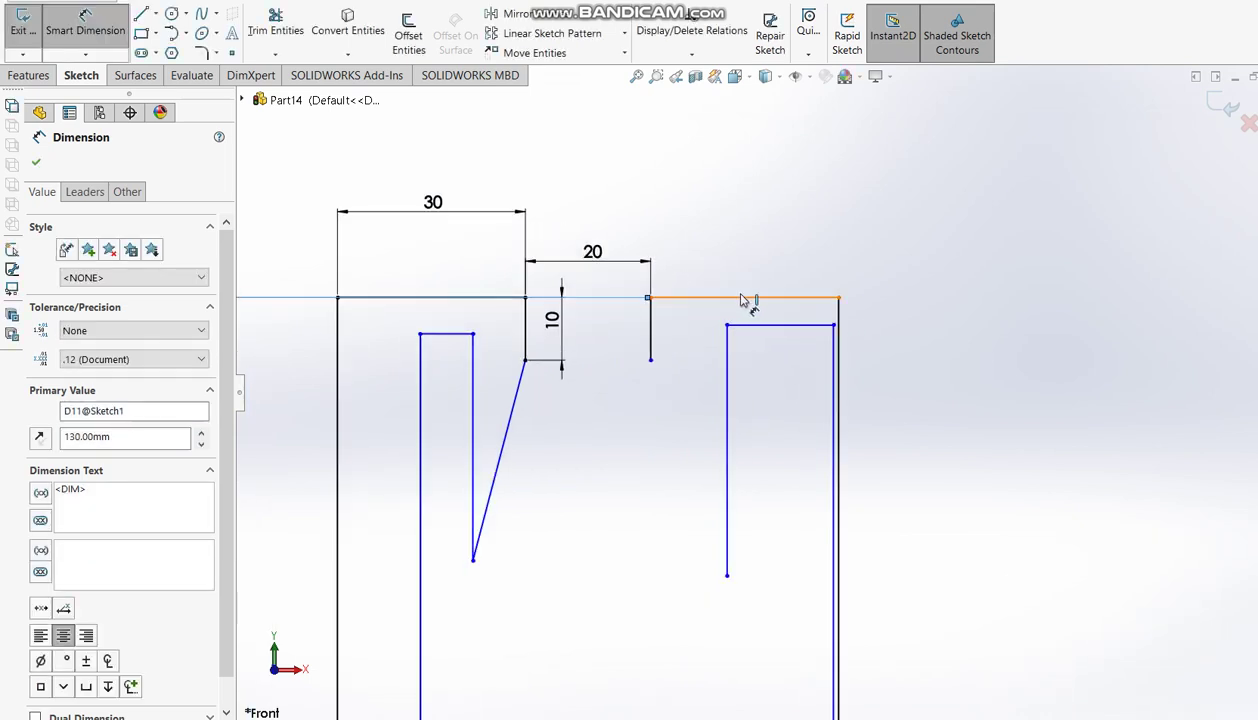
click(743, 292)
click(776, 298)
click(768, 200)
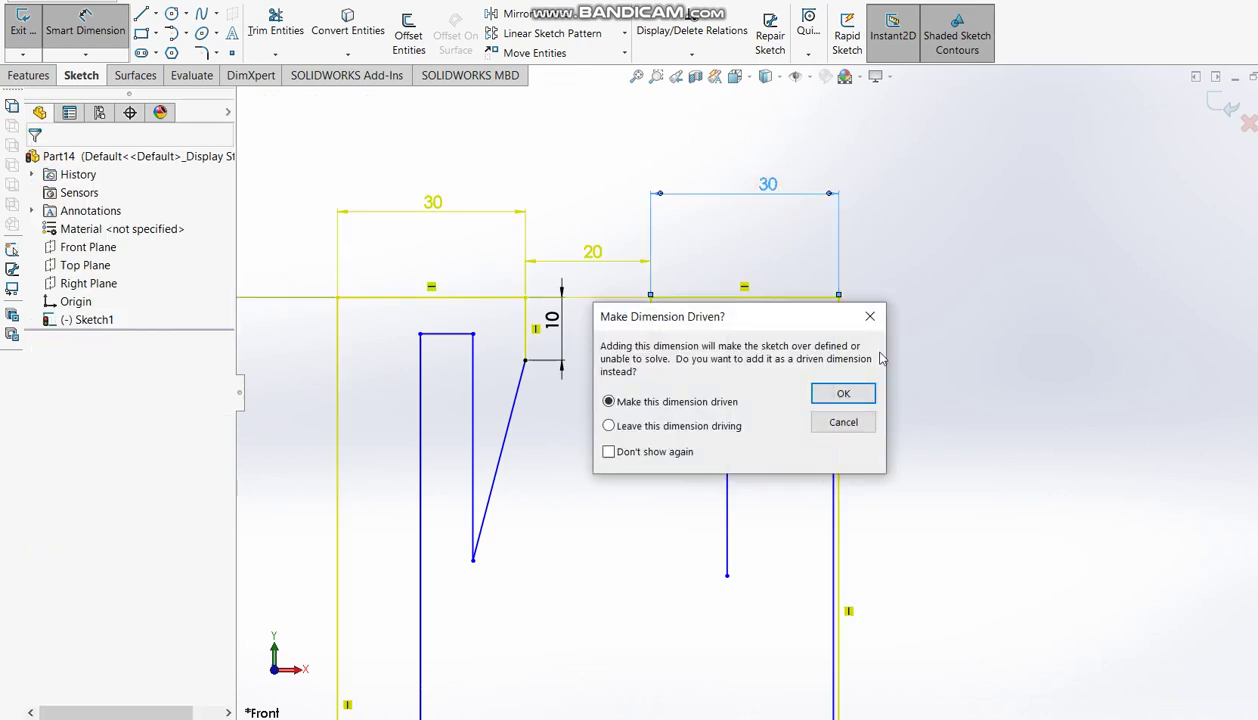
click(866, 317)
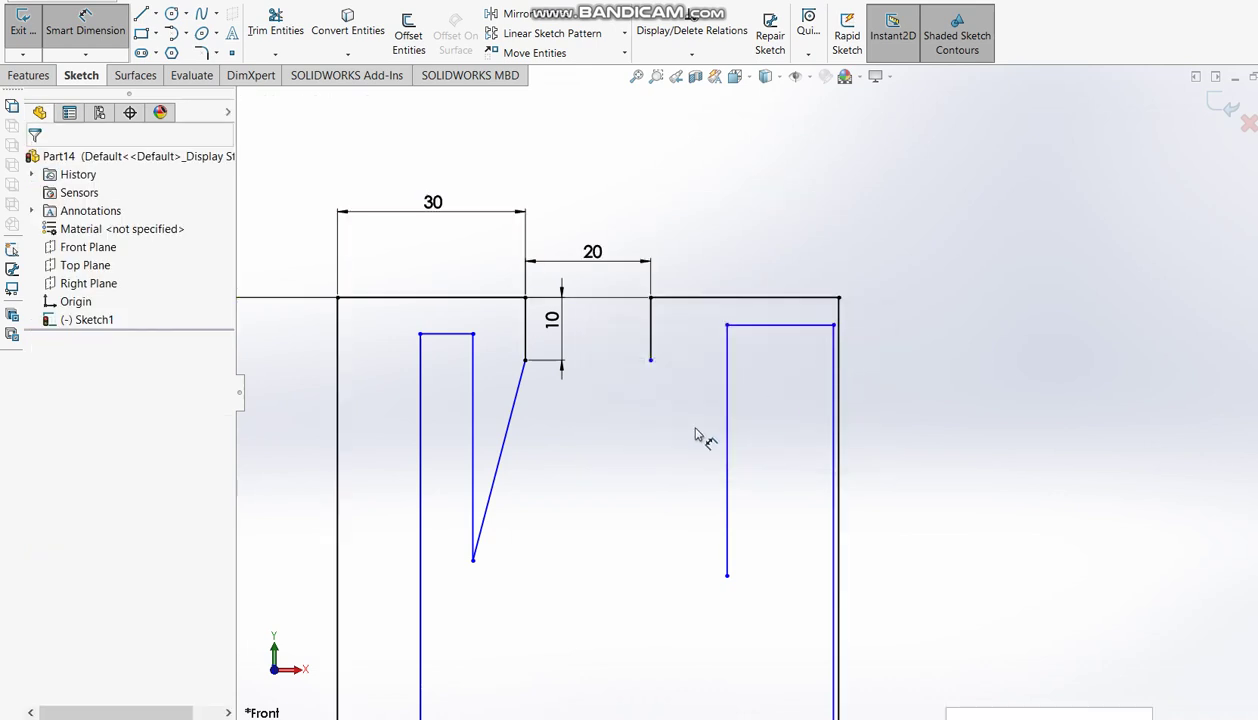
- Draw a slanted line from the open endpoint to the right slot's bottom corner
click(141, 13)
click(651, 361)
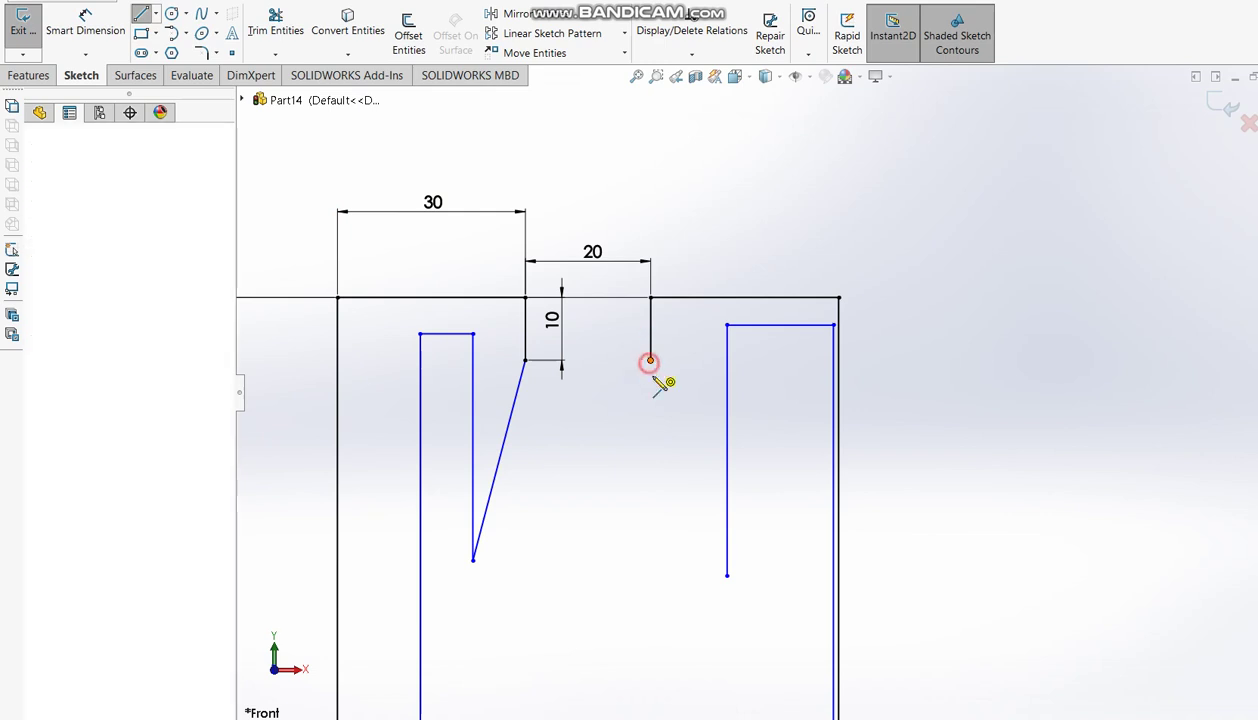
click(727, 575)
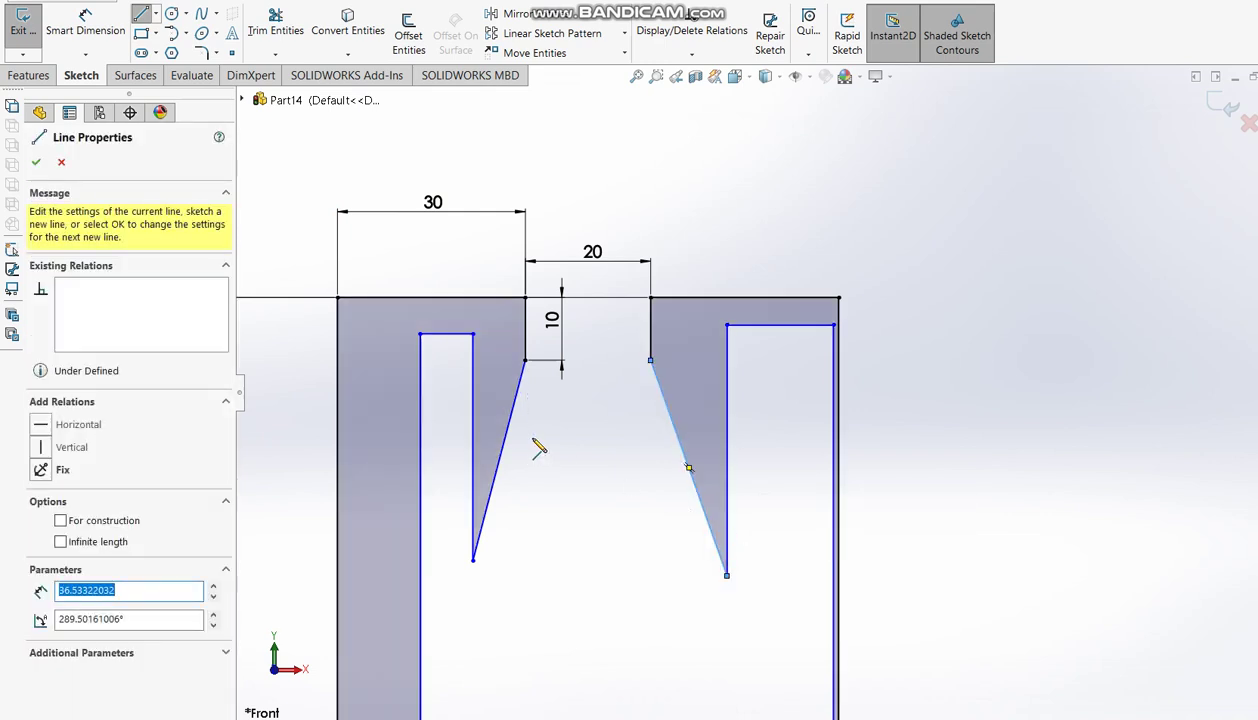
click(103, 28)
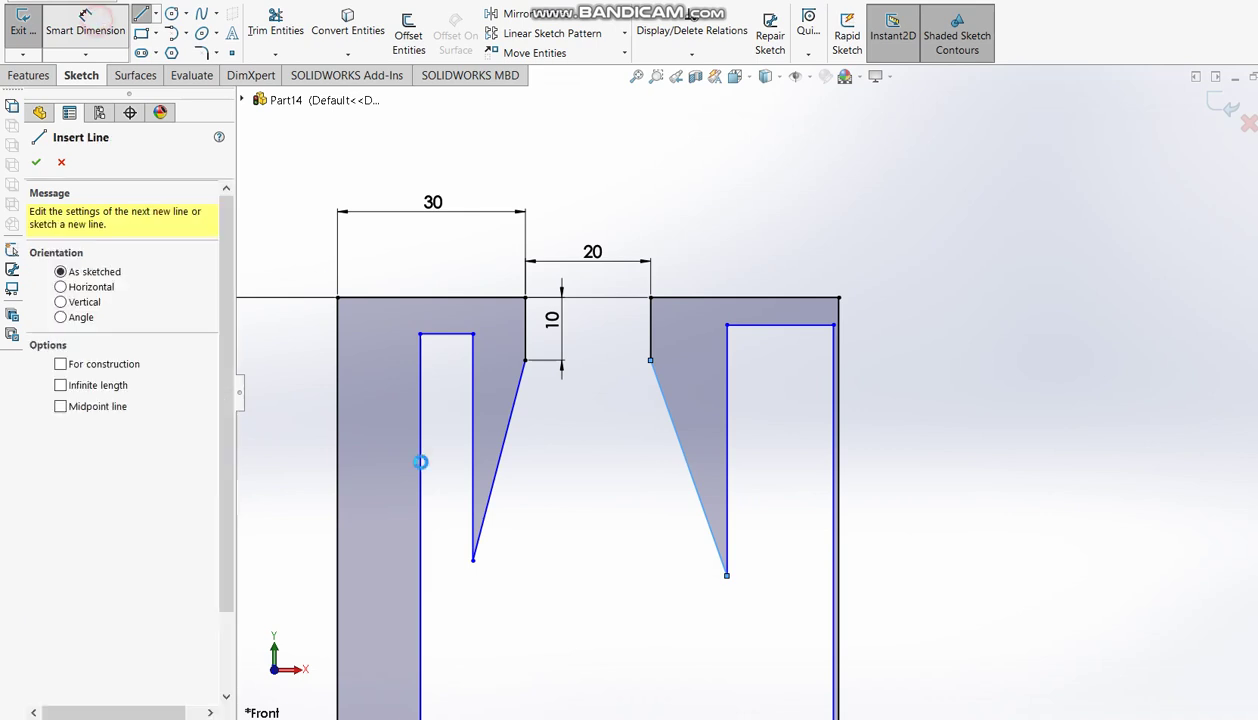
- Make the two notch bottom points level with a Horizontal relation
click(473, 559)
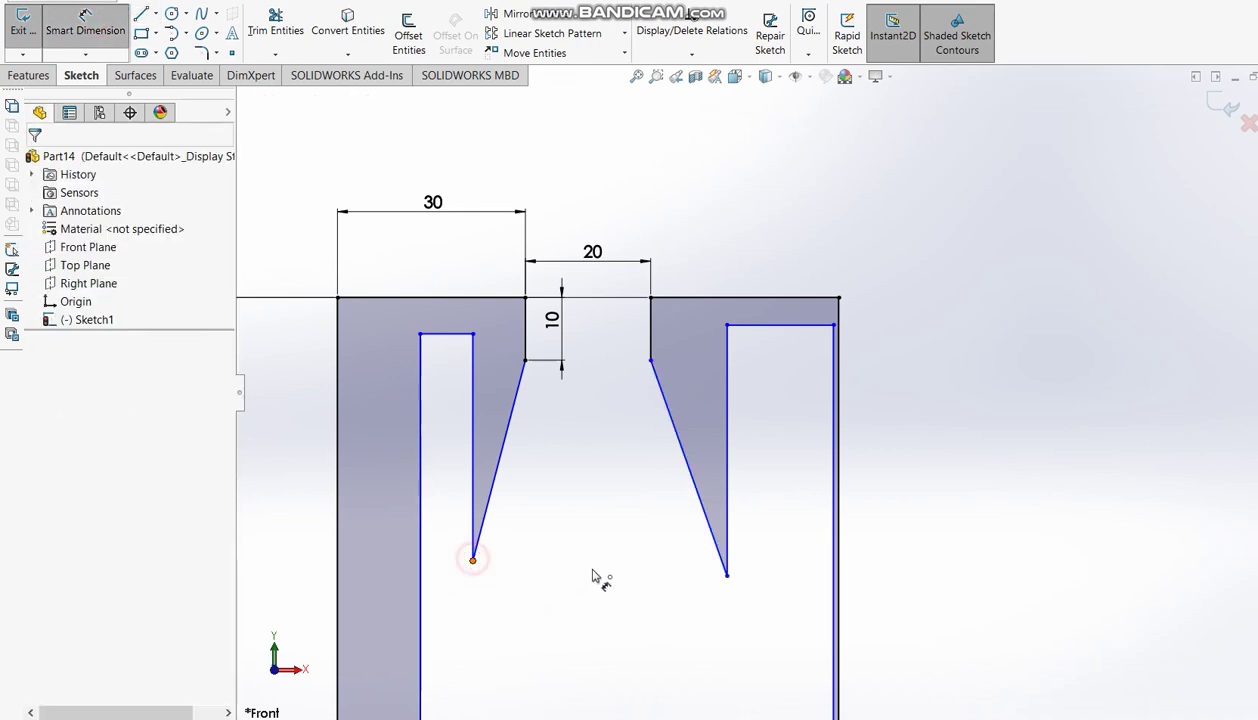
click(727, 577)
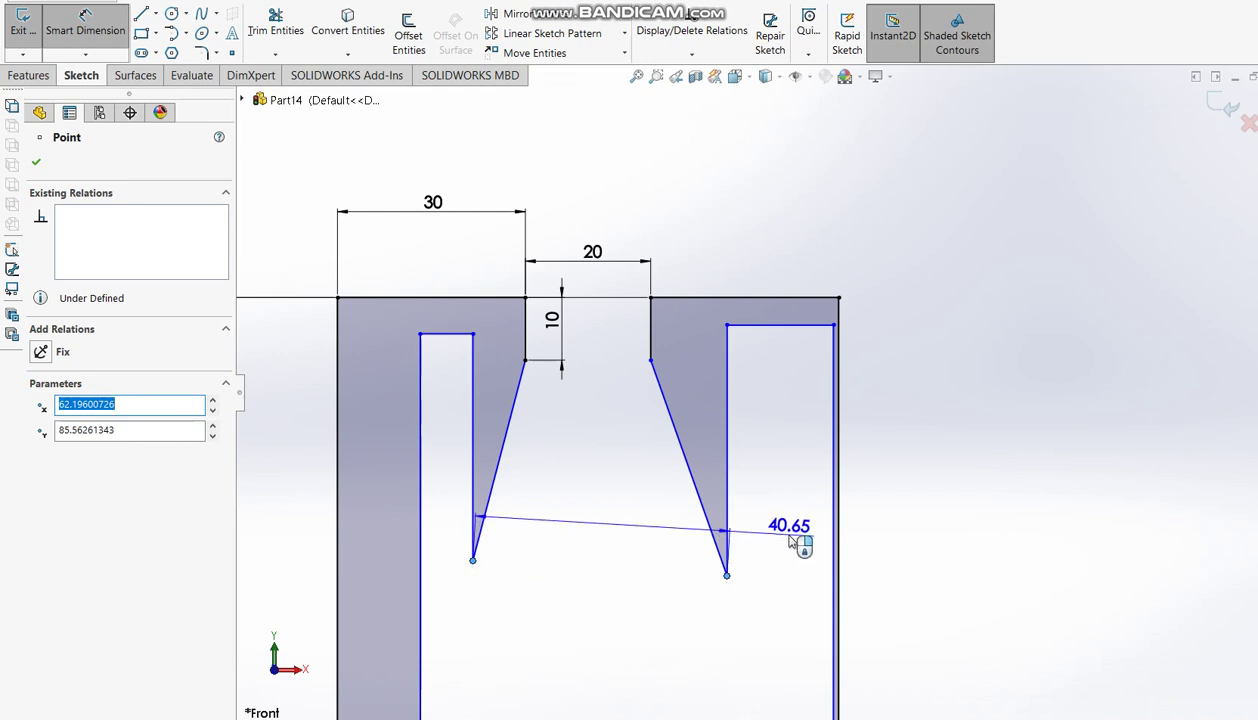
key(Escape)
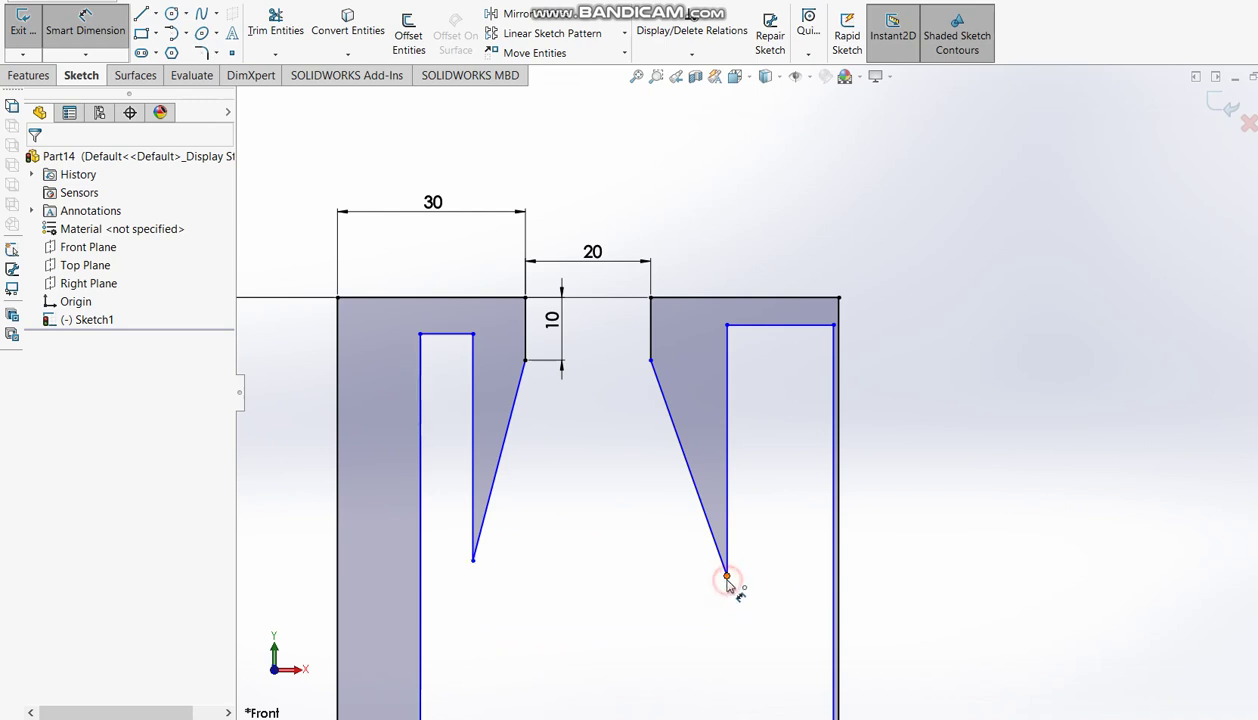
click(727, 576)
click(473, 560)
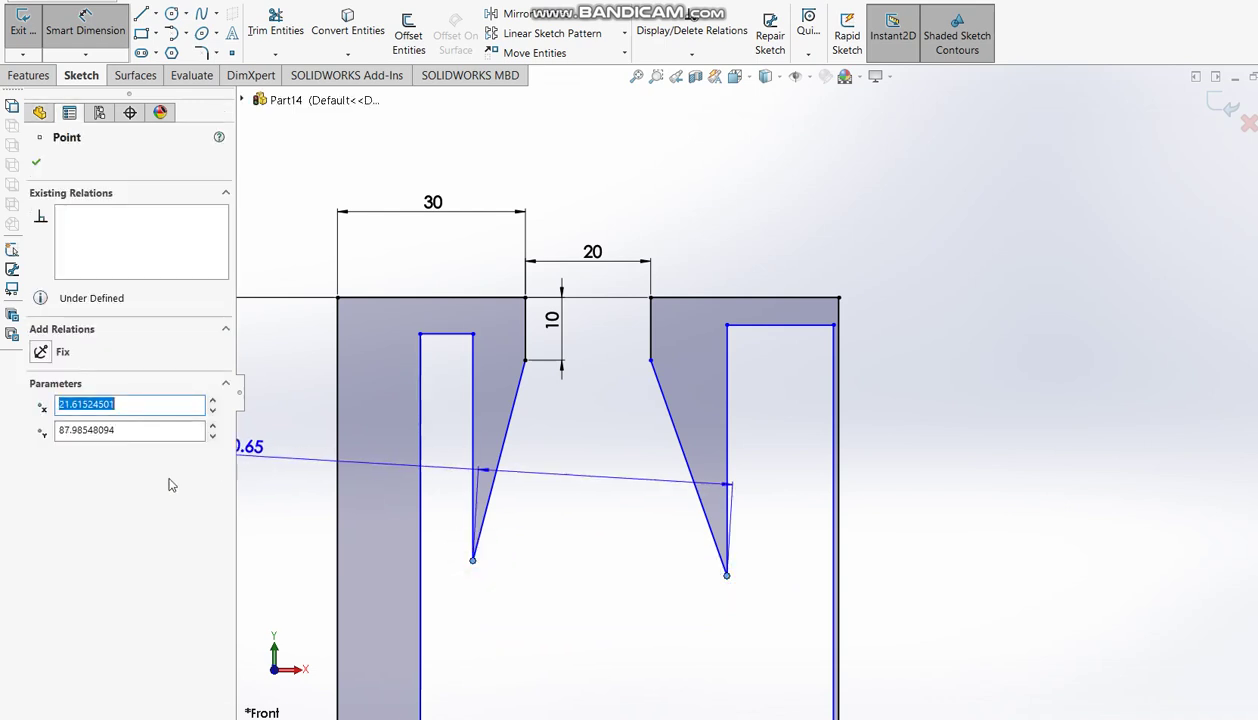
key(Escape)
key(Escape)
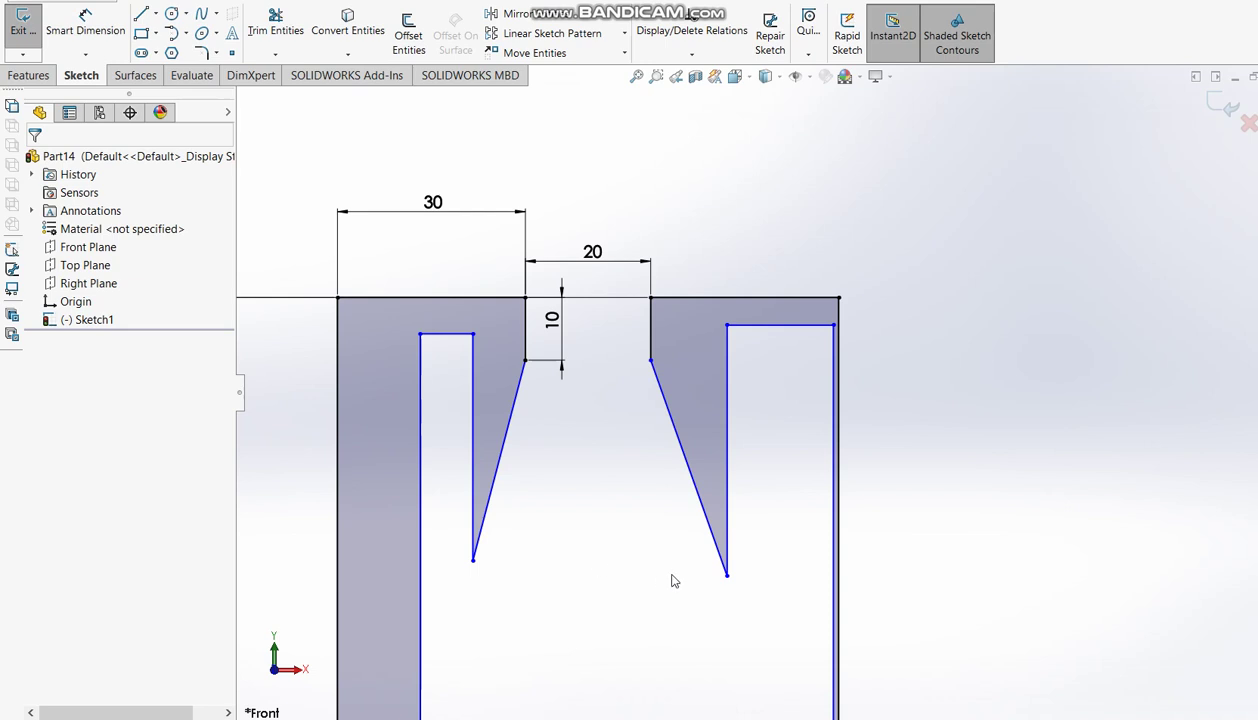
click(727, 577)
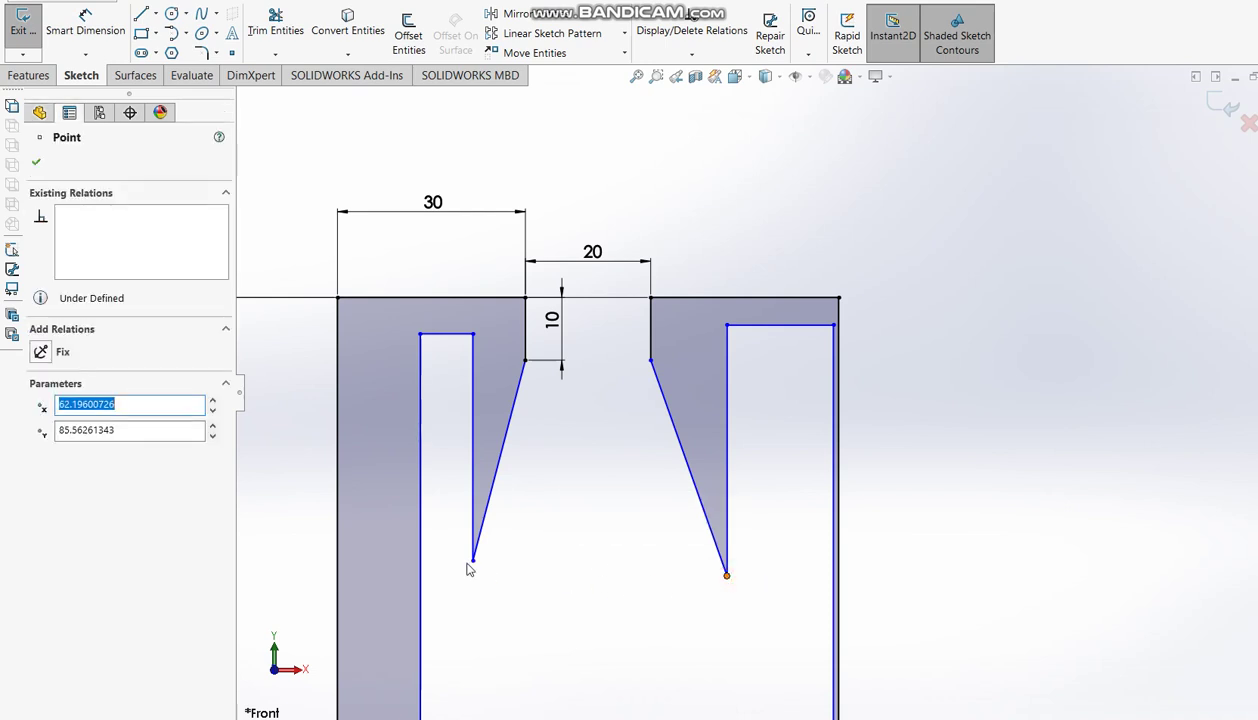
click(473, 562)
ctrl+click(473, 564)
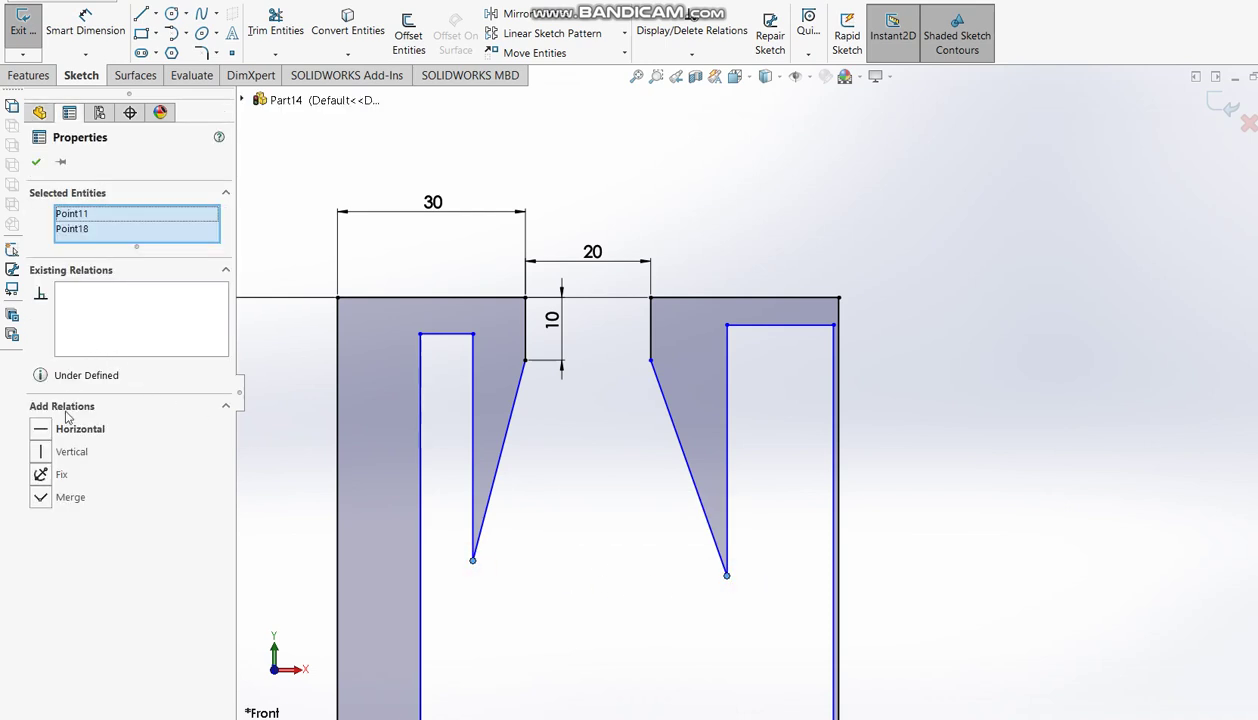
click(42, 430)
click(900, 338)
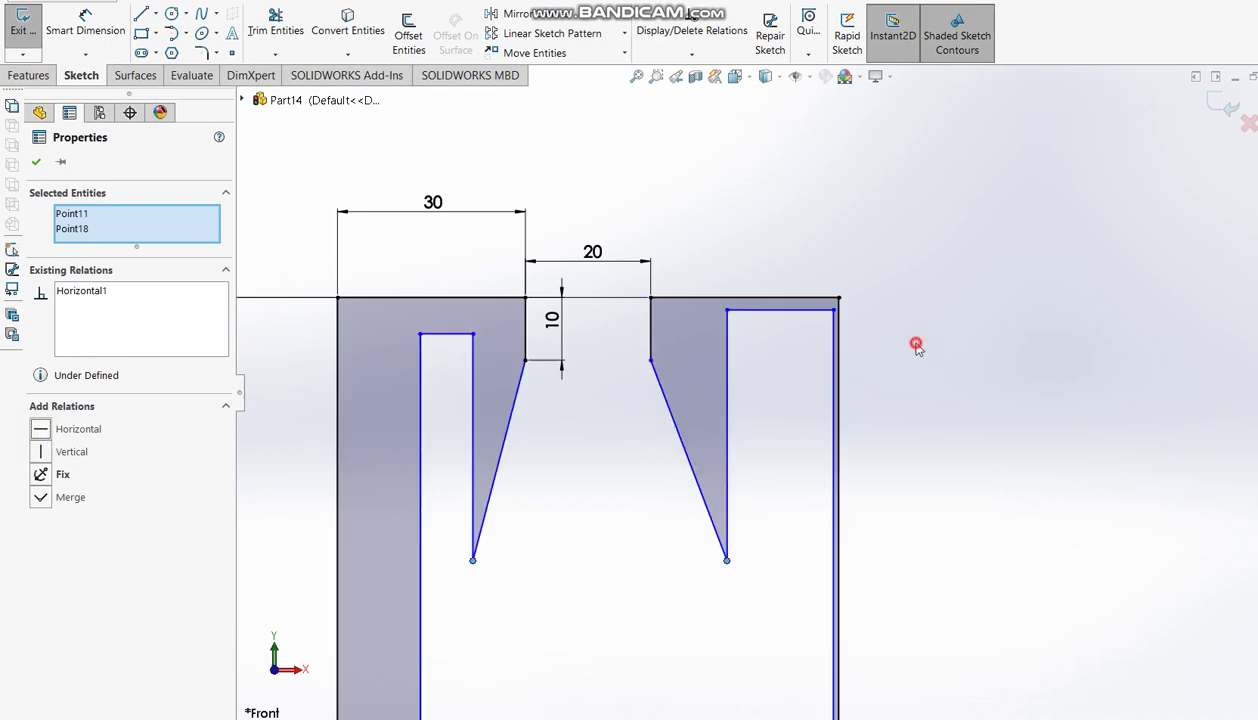
- Dimension the notch bottoms 40 mm apart and 40 mm below the top edge
click(725, 563)
click(82, 37)
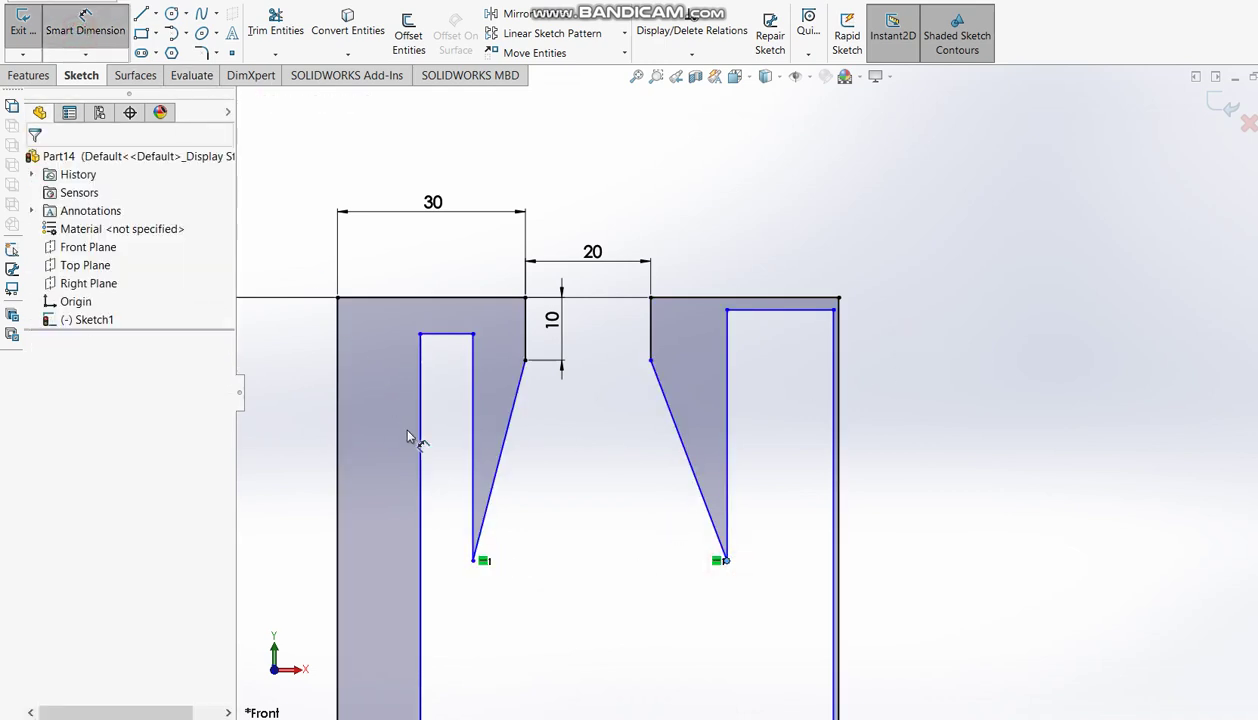
click(474, 561)
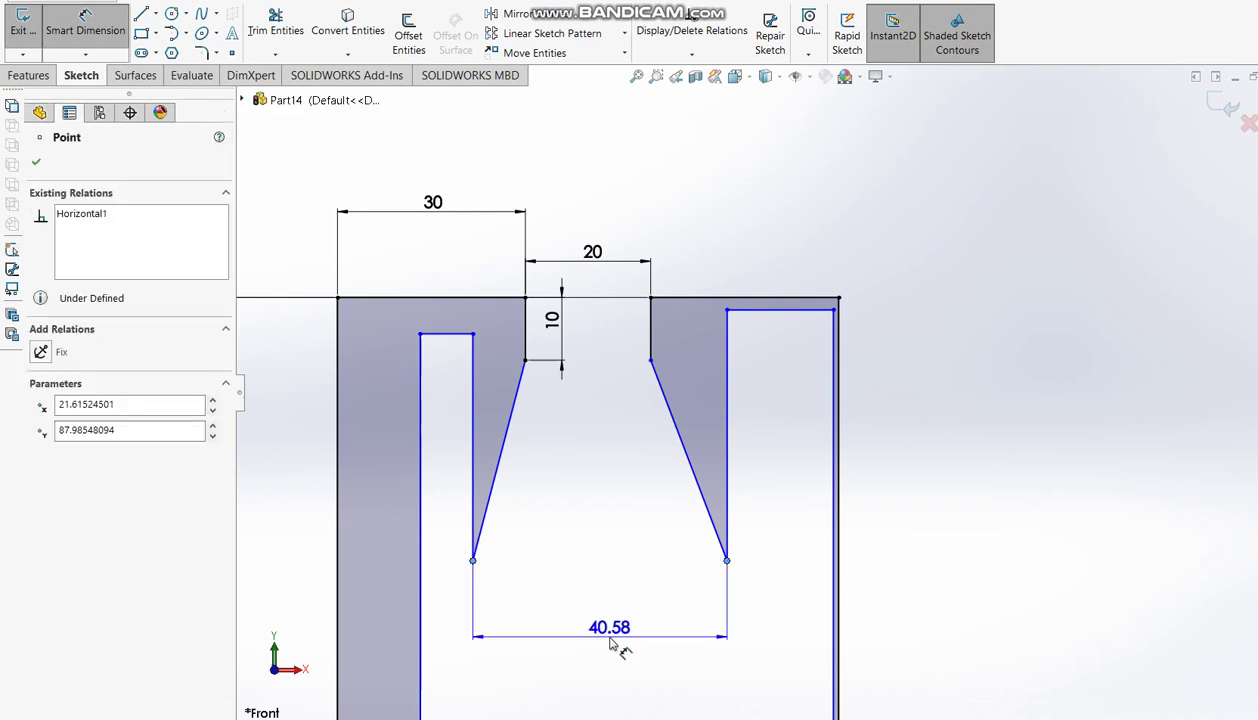
click(617, 642)
text(40)
key(Return)
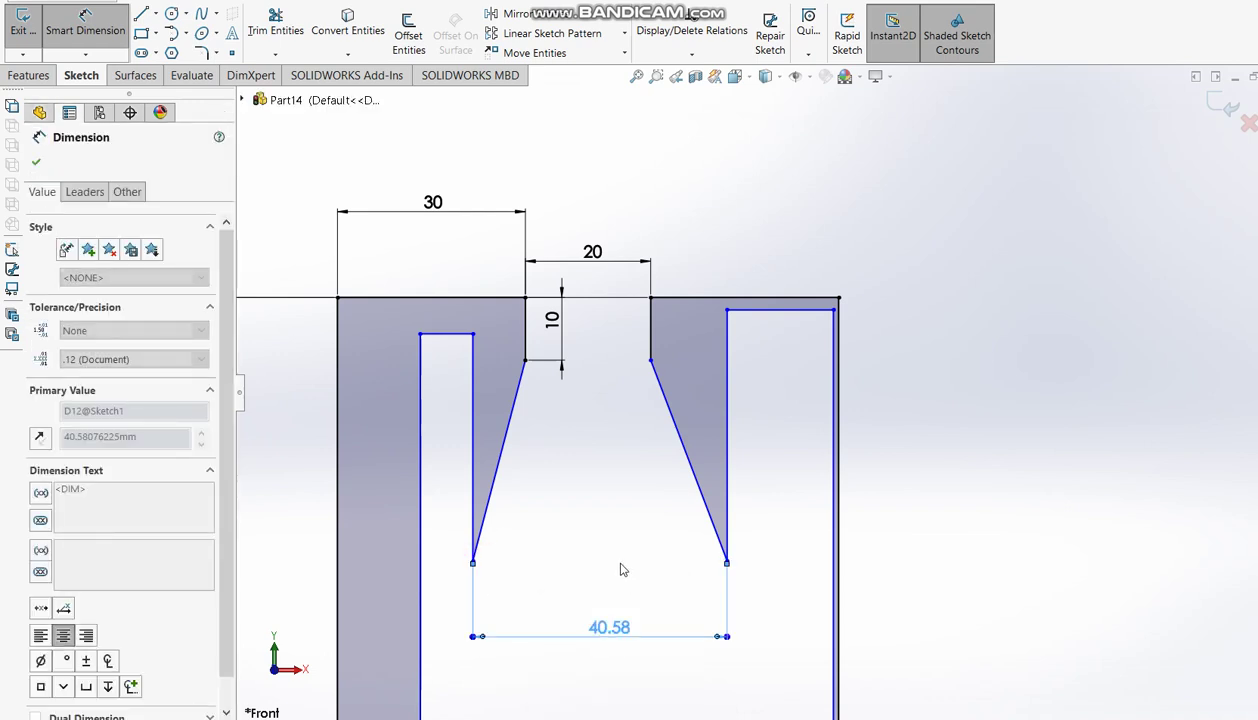
click(723, 563)
click(740, 300)
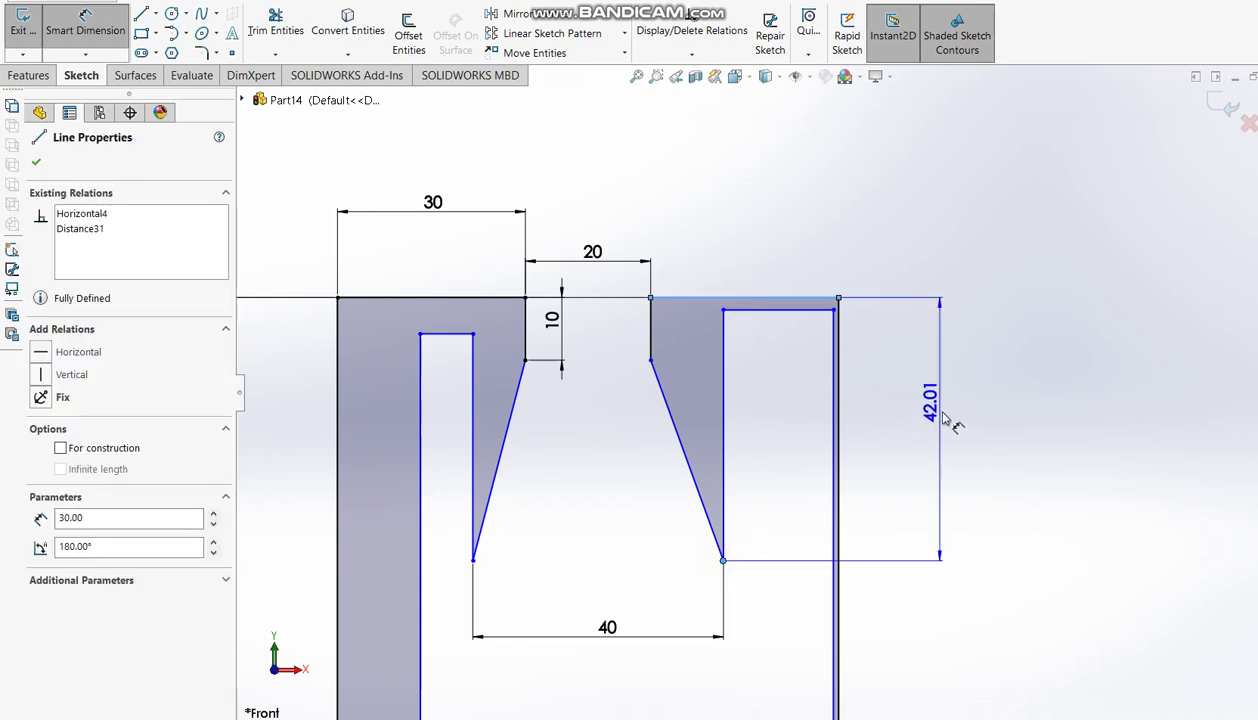
click(948, 428)
text(40)
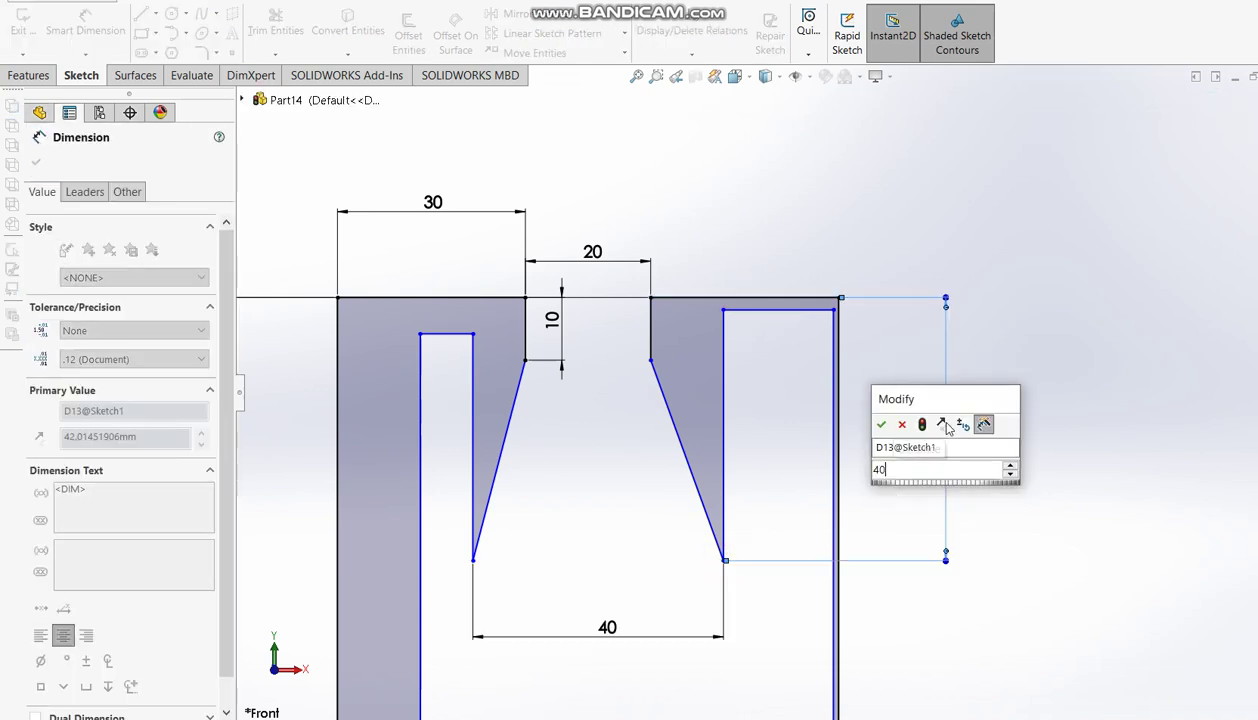
key(Return)
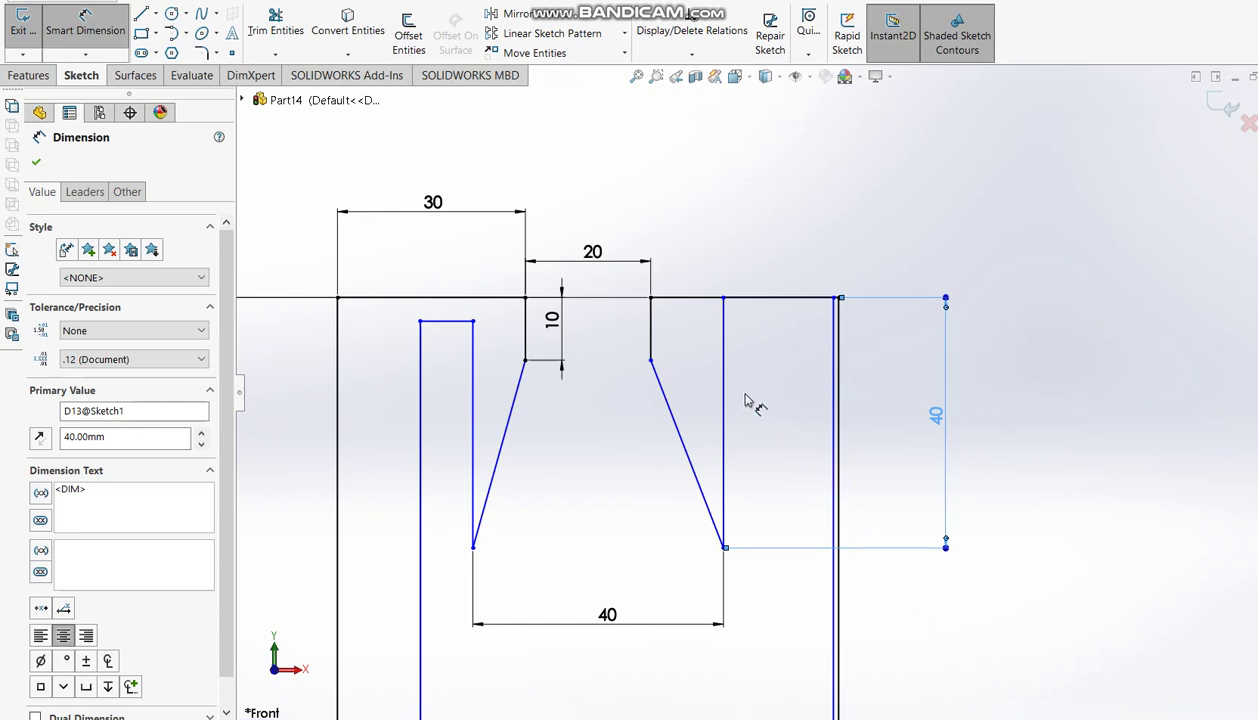
- Drag the right slot's top line down below the bracket's top edge
scroll(770, 305, down, 2)
scroll(840, 320, down, 3)
scroll(970, 340, down, 2)
scroll(1036, 351, down, 1)
scroll(660, 430, up, 3)
scroll(716, 470, up, 2)
scroll(593, 475, up, 1)
scroll(725, 433, up, 1)
key(Escape)
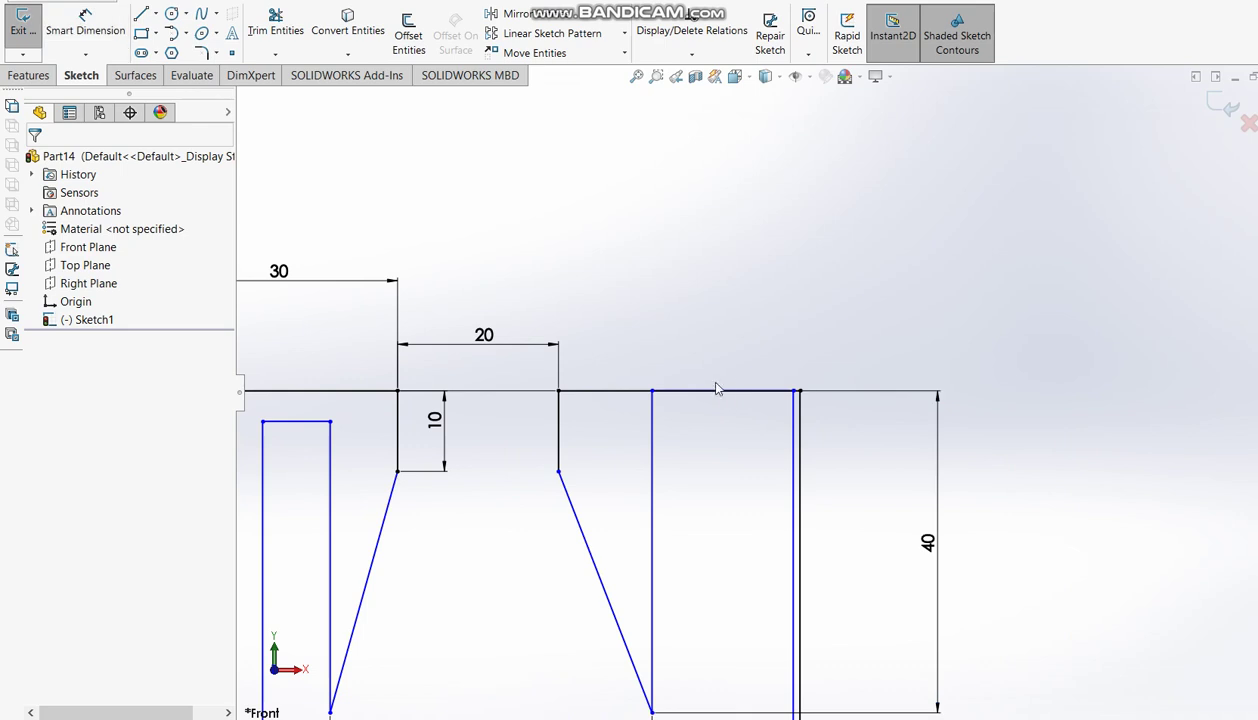
scroll(744, 430, down, 2)
scroll(885, 408, down, 2)
scroll(872, 401, down, 2)
scroll(893, 335, down, 1)
scroll(899, 346, down, 2)
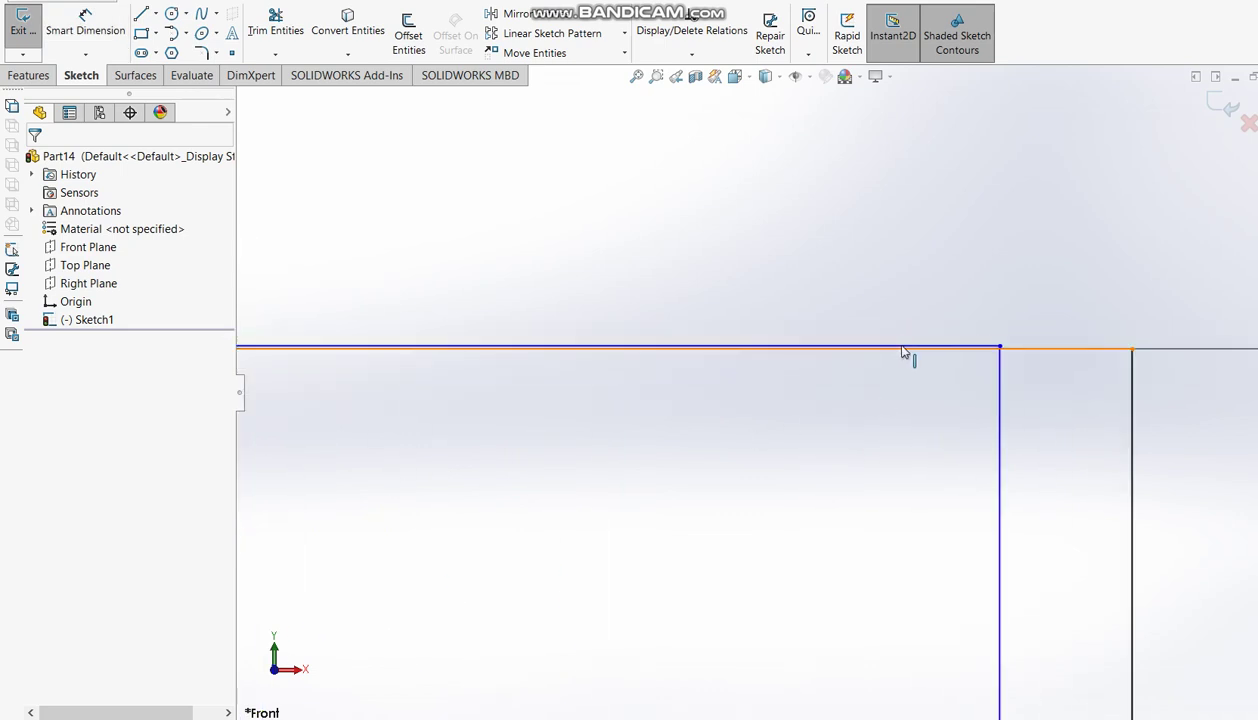
drag(903, 350, 887, 609)
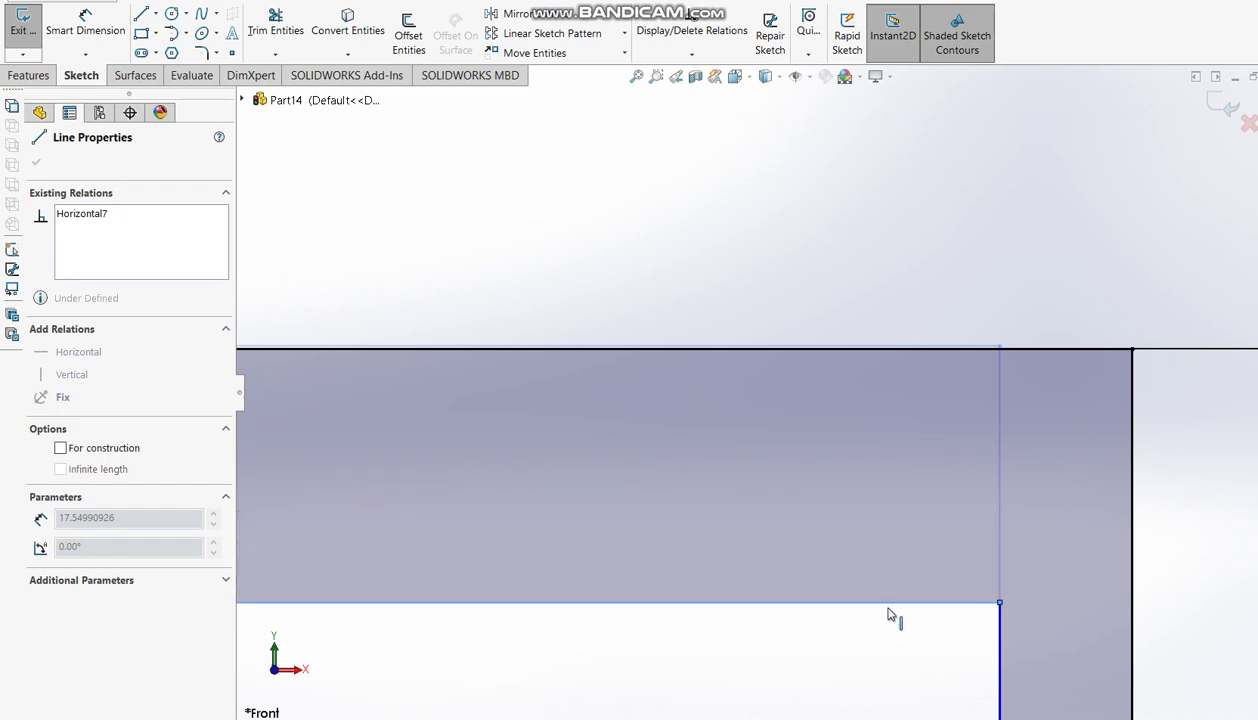
- Compare the sketch against the tutorial-27 reference drawing
scroll(834, 455, up, 5)
scroll(783, 472, up, 4)
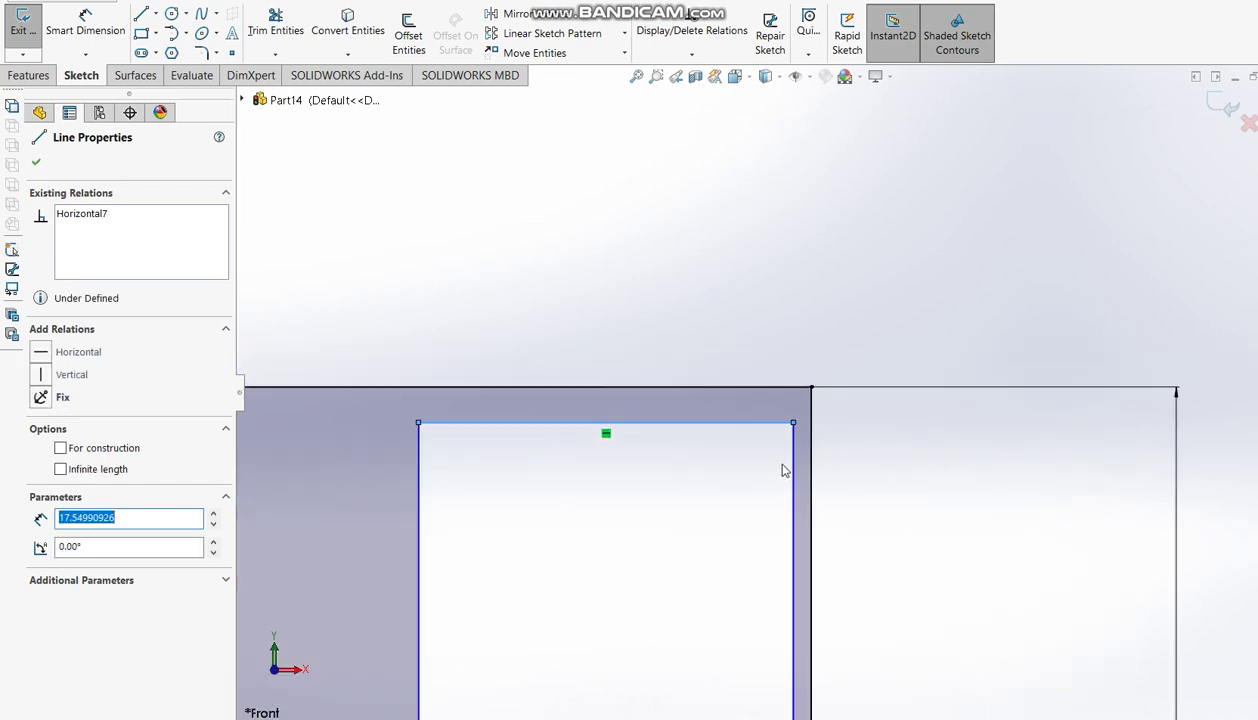
scroll(783, 472, up, 3)
scroll(647, 506, up, 2)
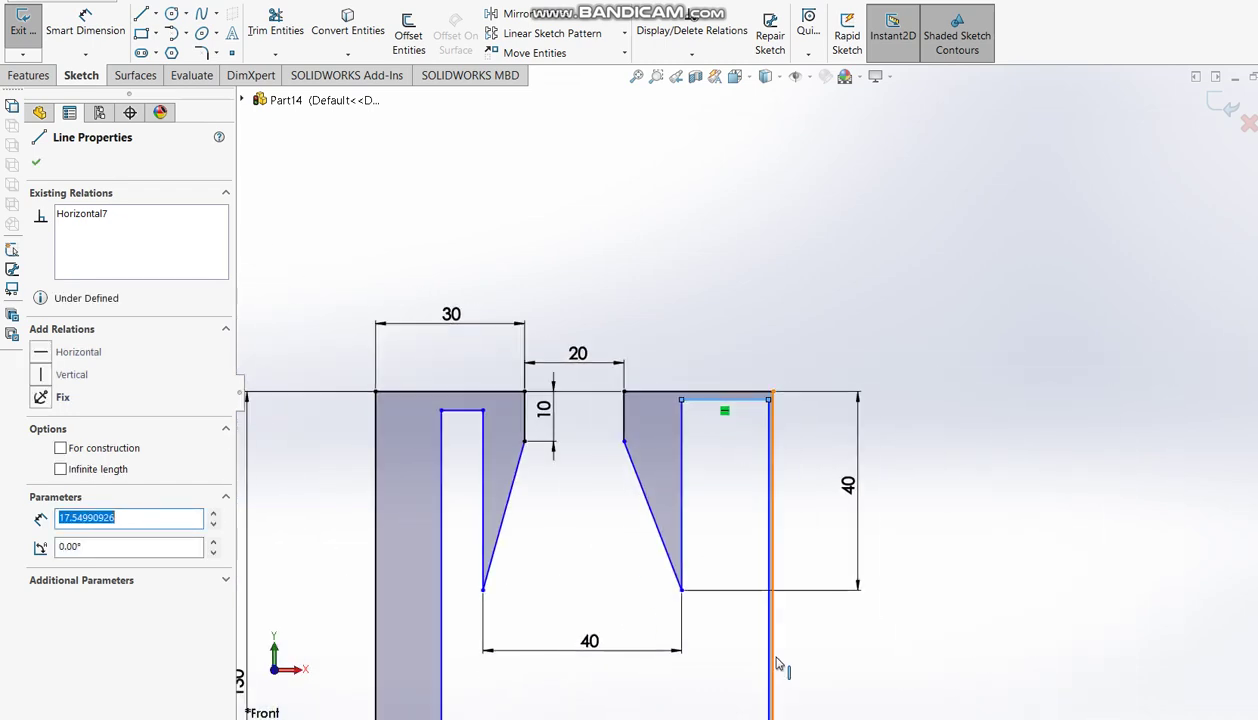
key(alt+Tab)
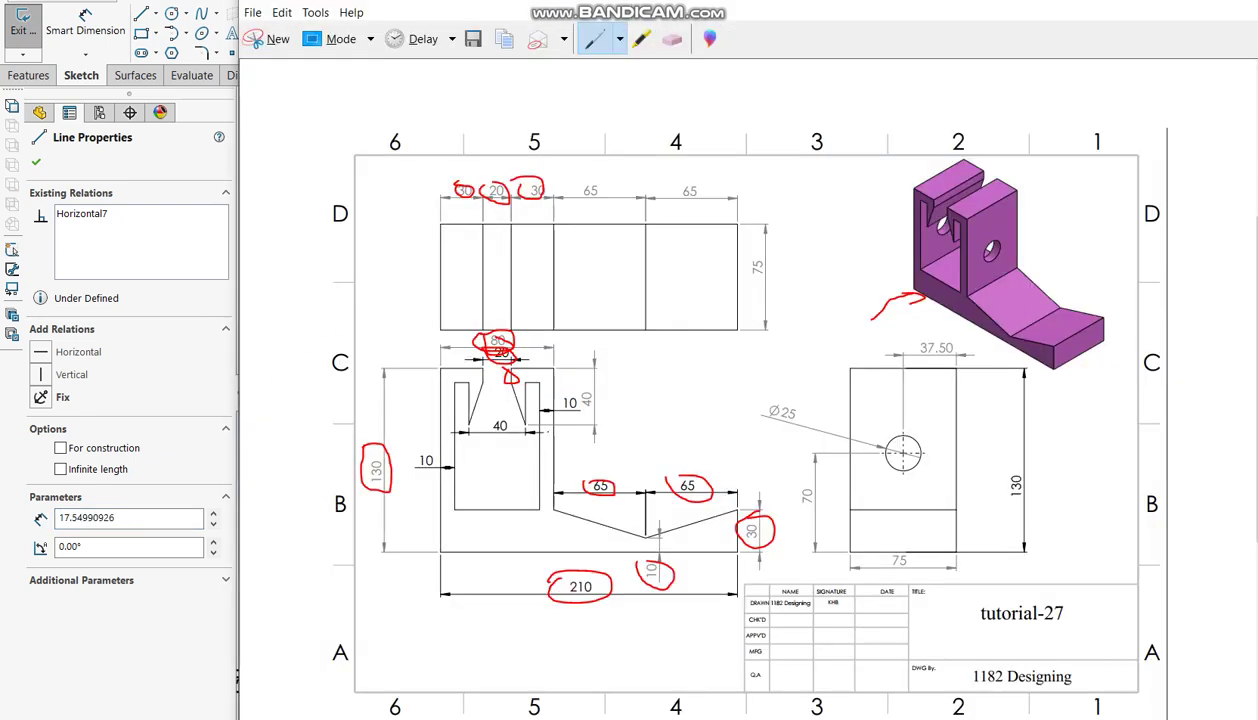
key(alt+Tab)
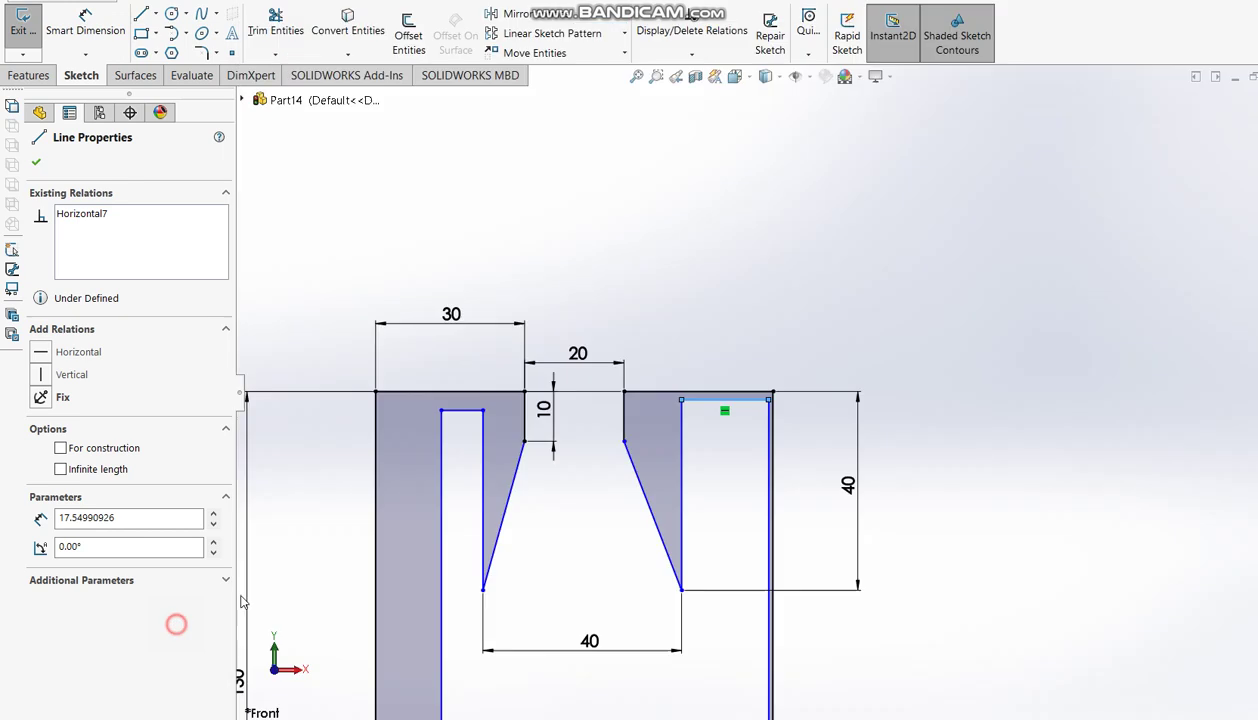
- Set the ledge above the right slot and the right upright wall to 10 mm each
click(85, 25)
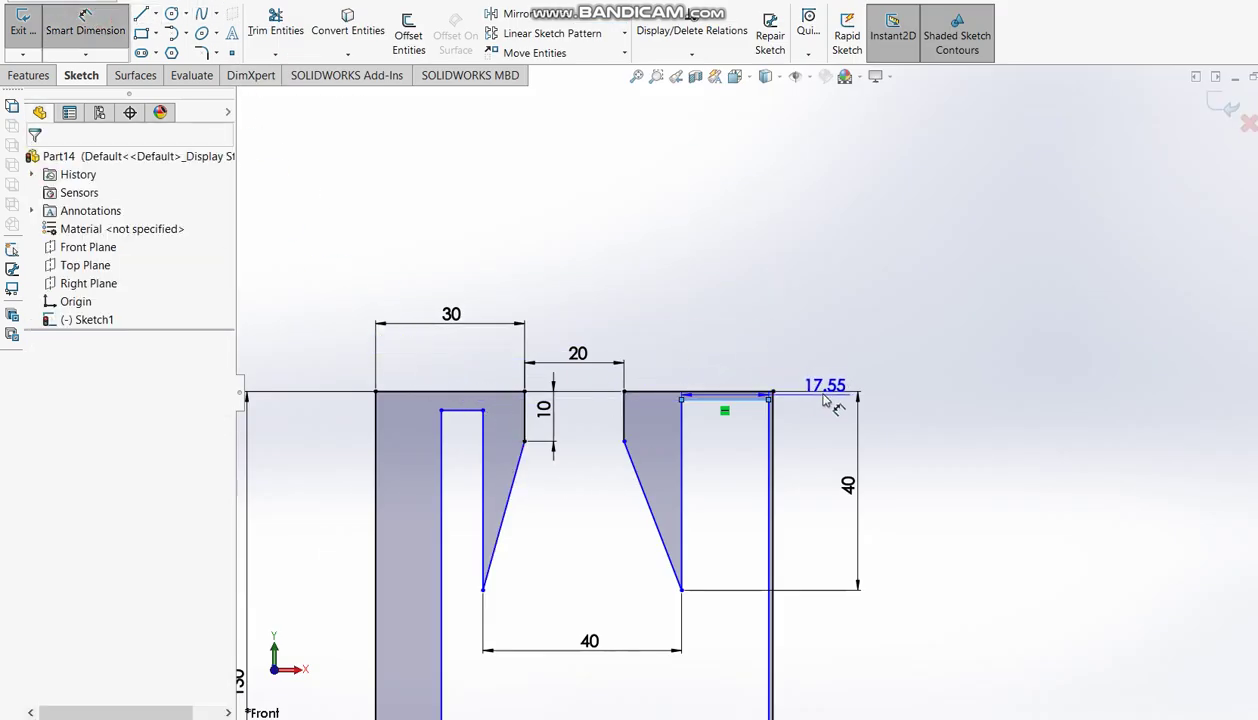
click(740, 395)
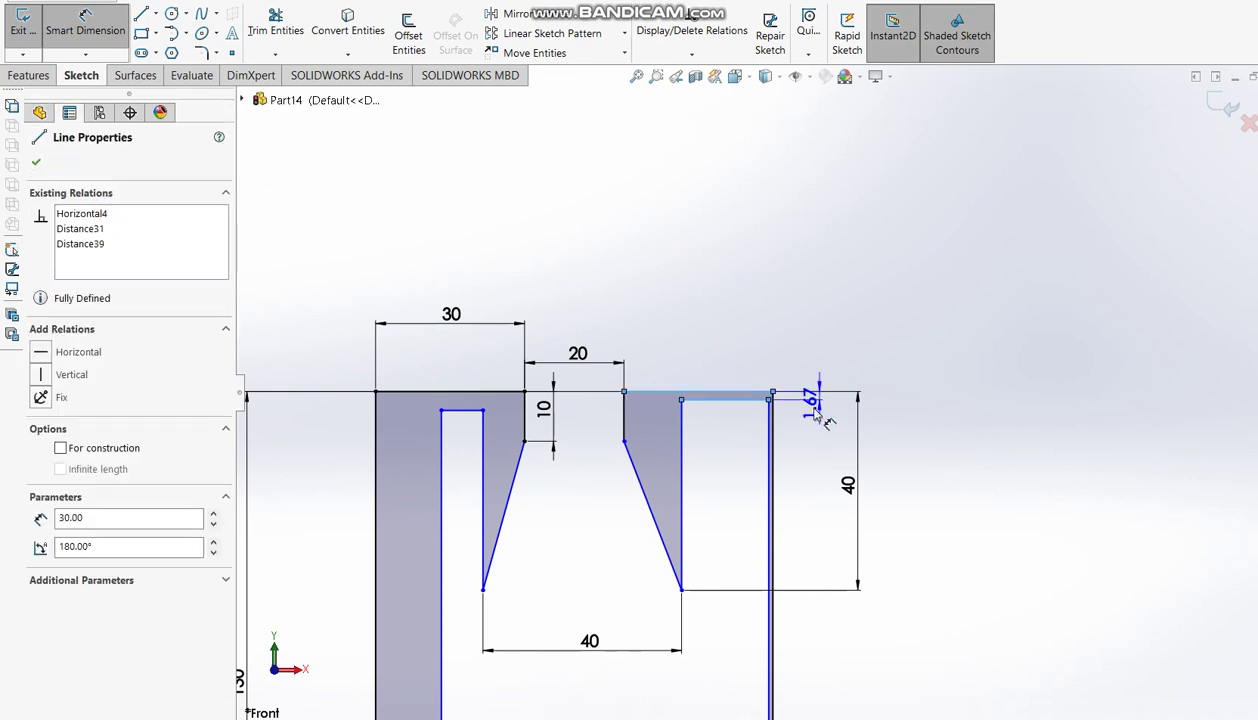
click(812, 420)
text(10)
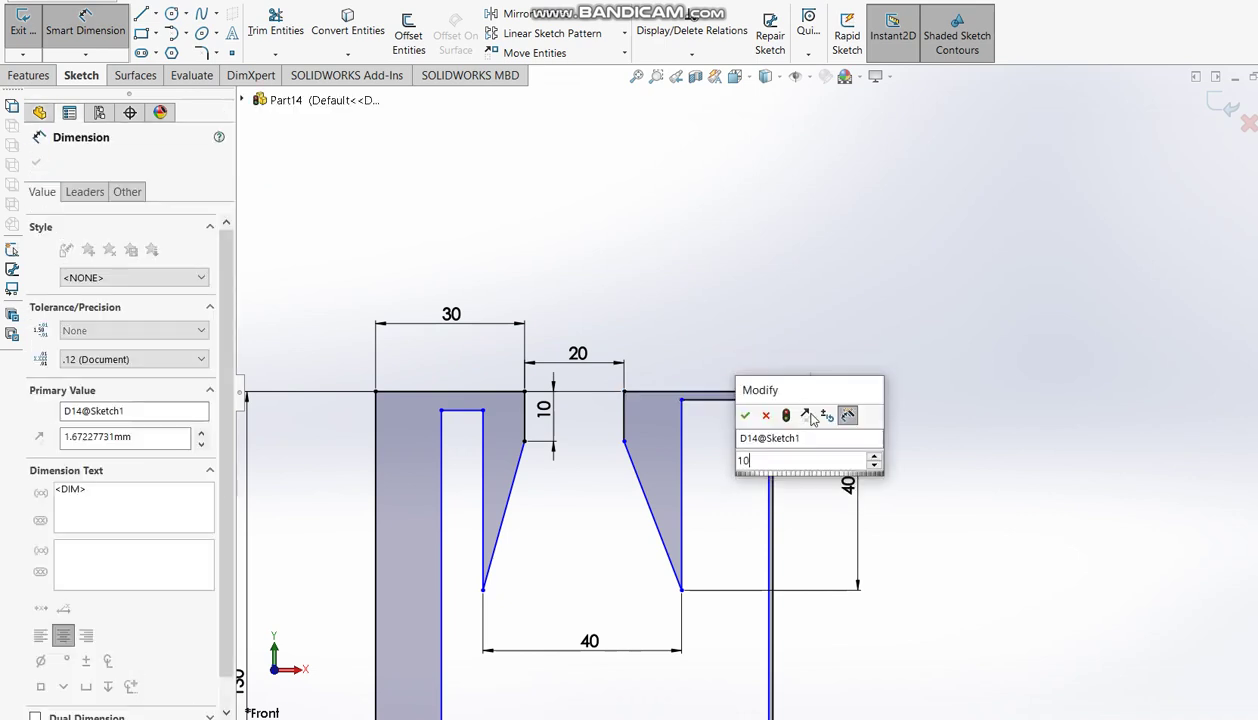
key(Return)
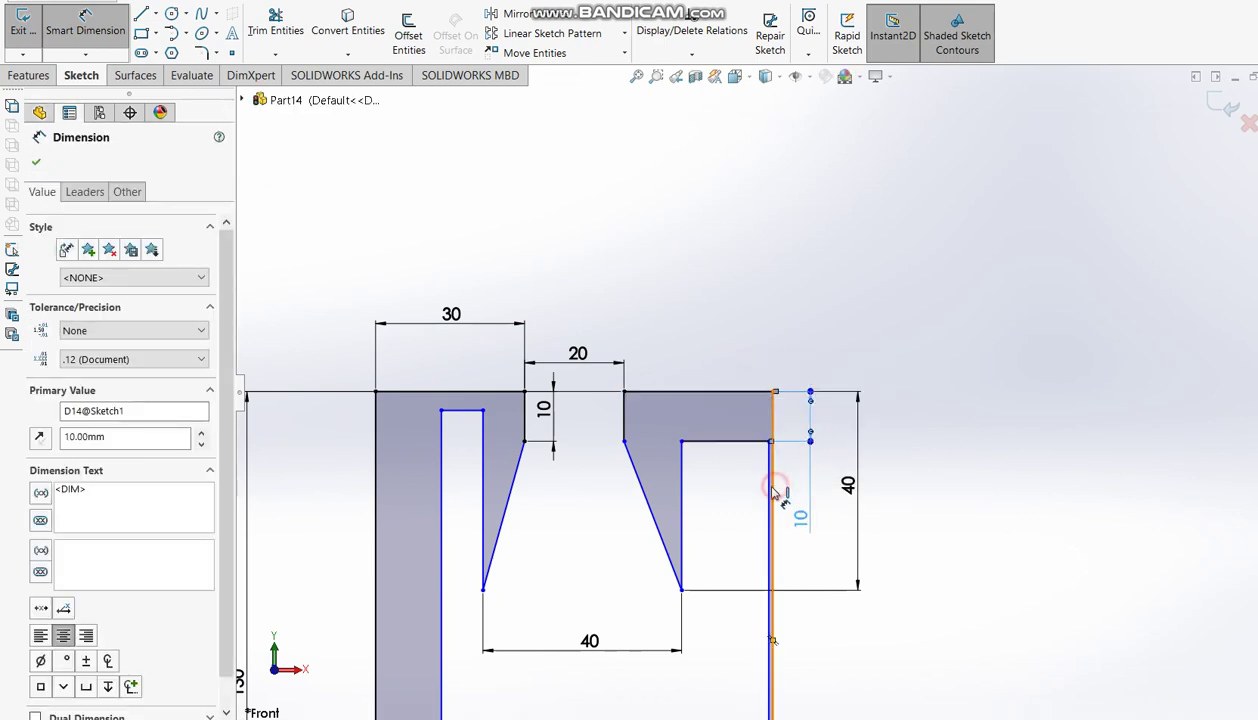
click(771, 482)
click(800, 488)
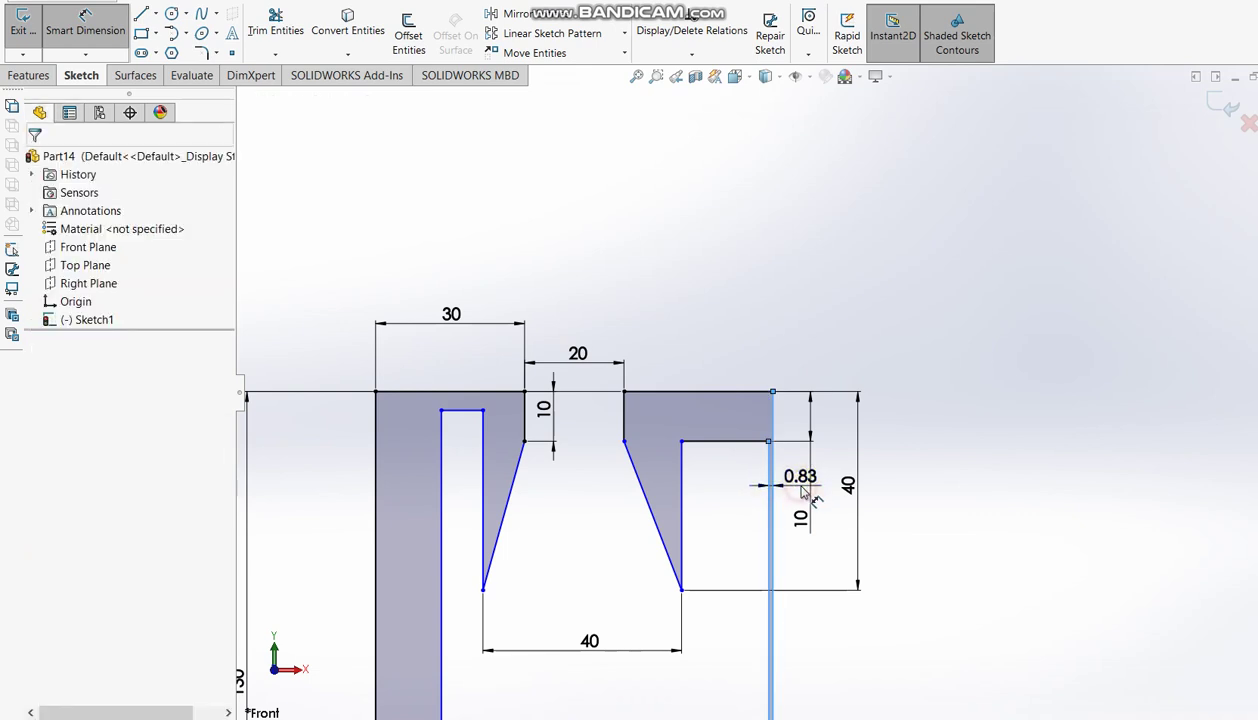
text(10)
key(Return)
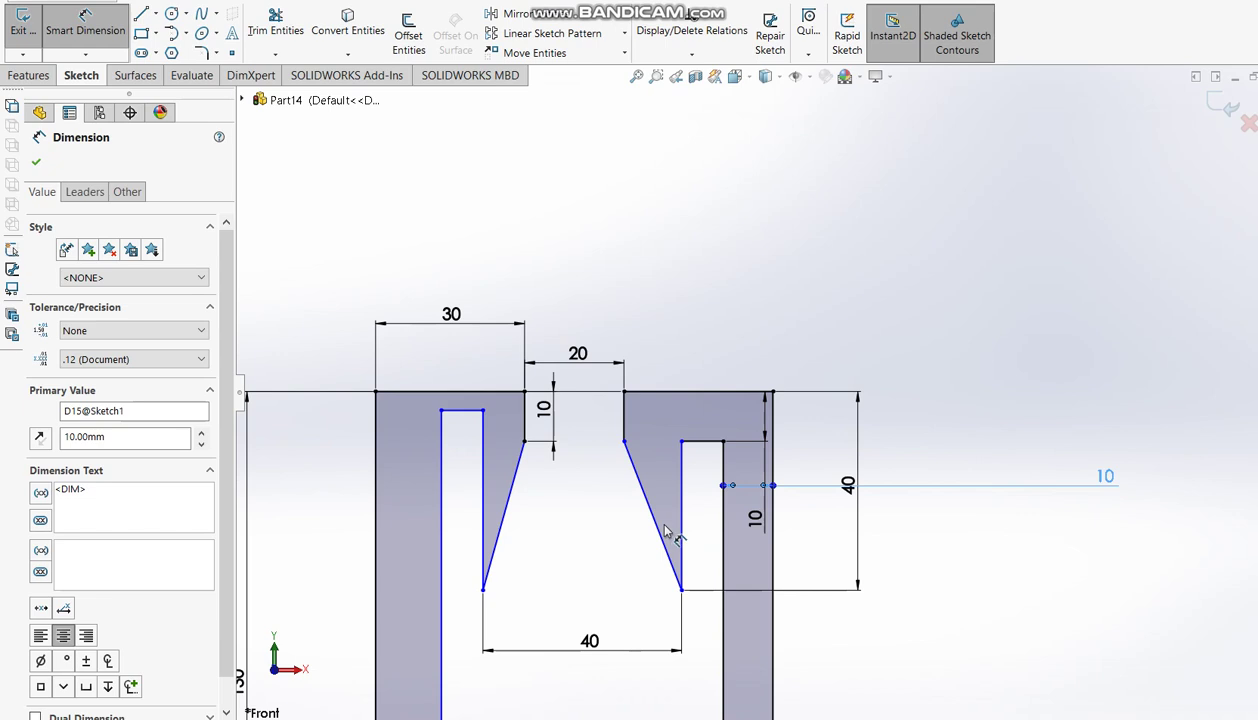
- Set the ledge above the left slot and the left upright wall to 10 mm each
click(477, 409)
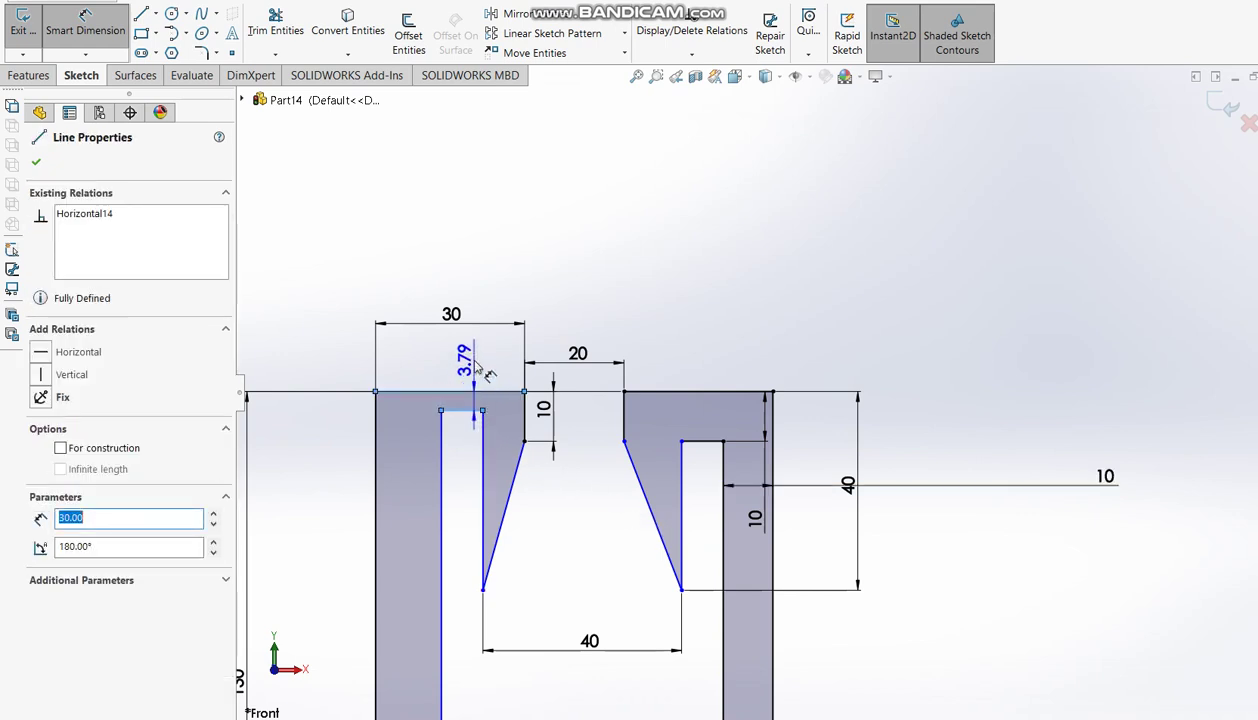
click(475, 367)
text(10)
key(Return)
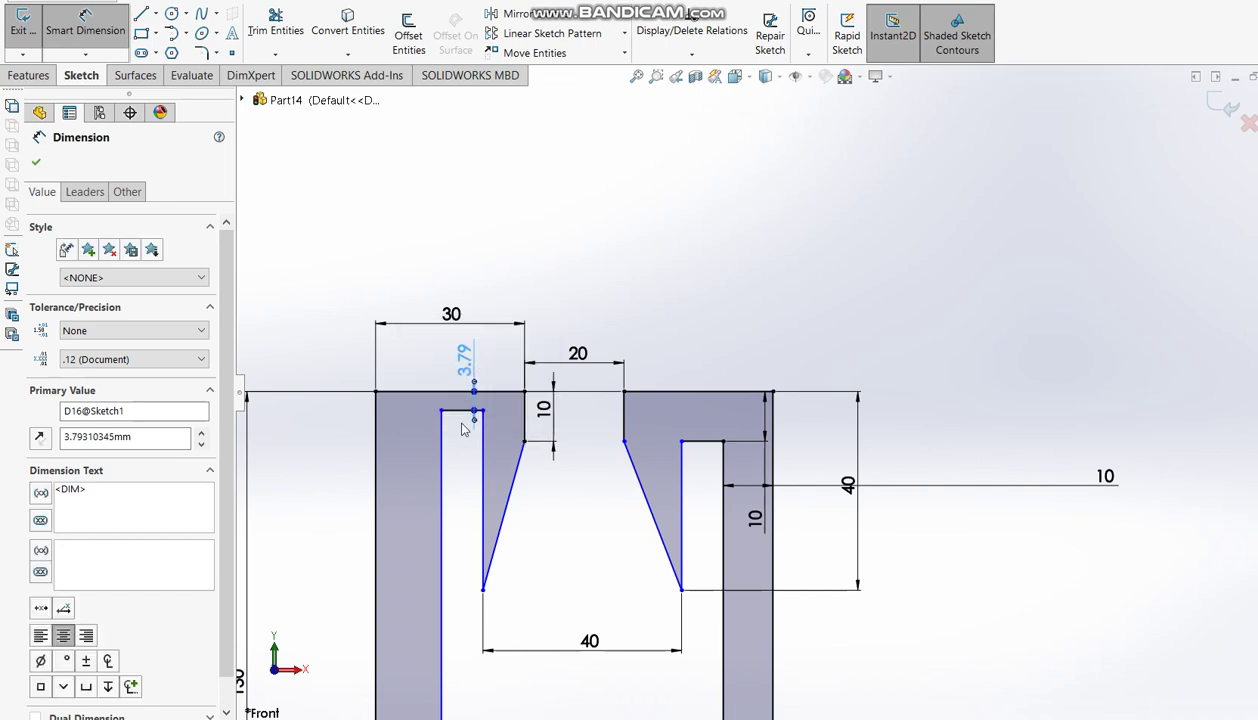
click(443, 497)
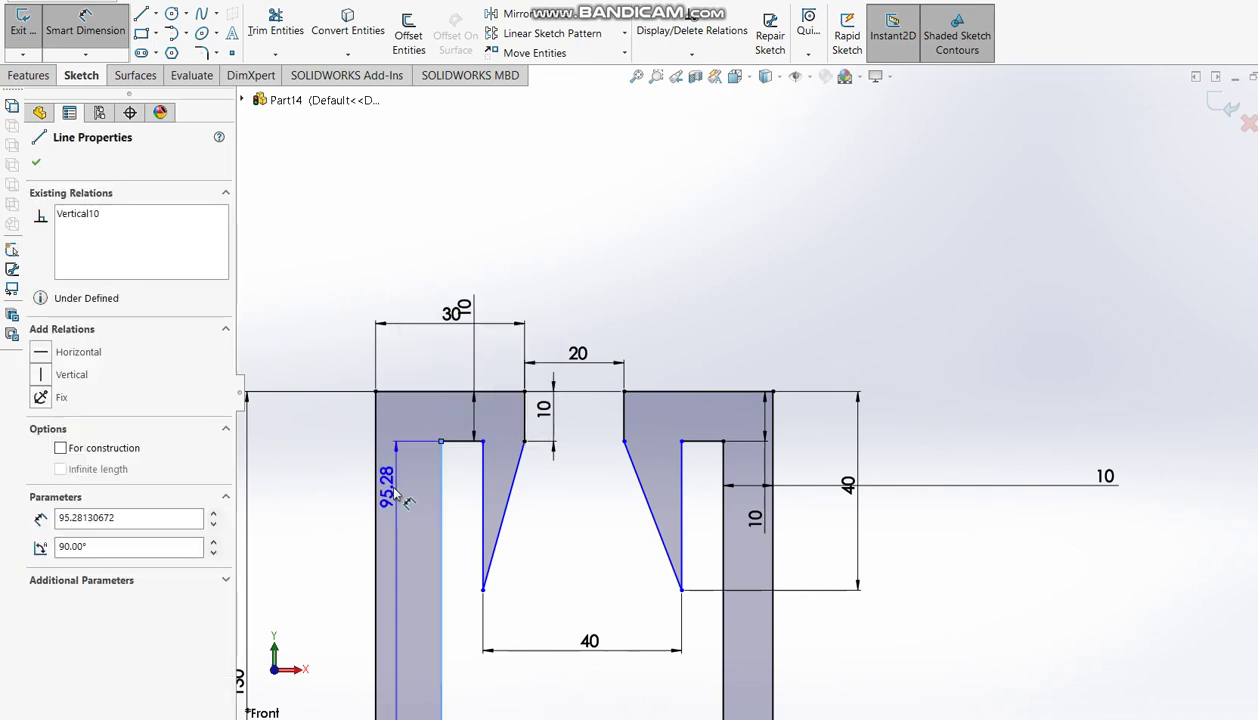
click(376, 500)
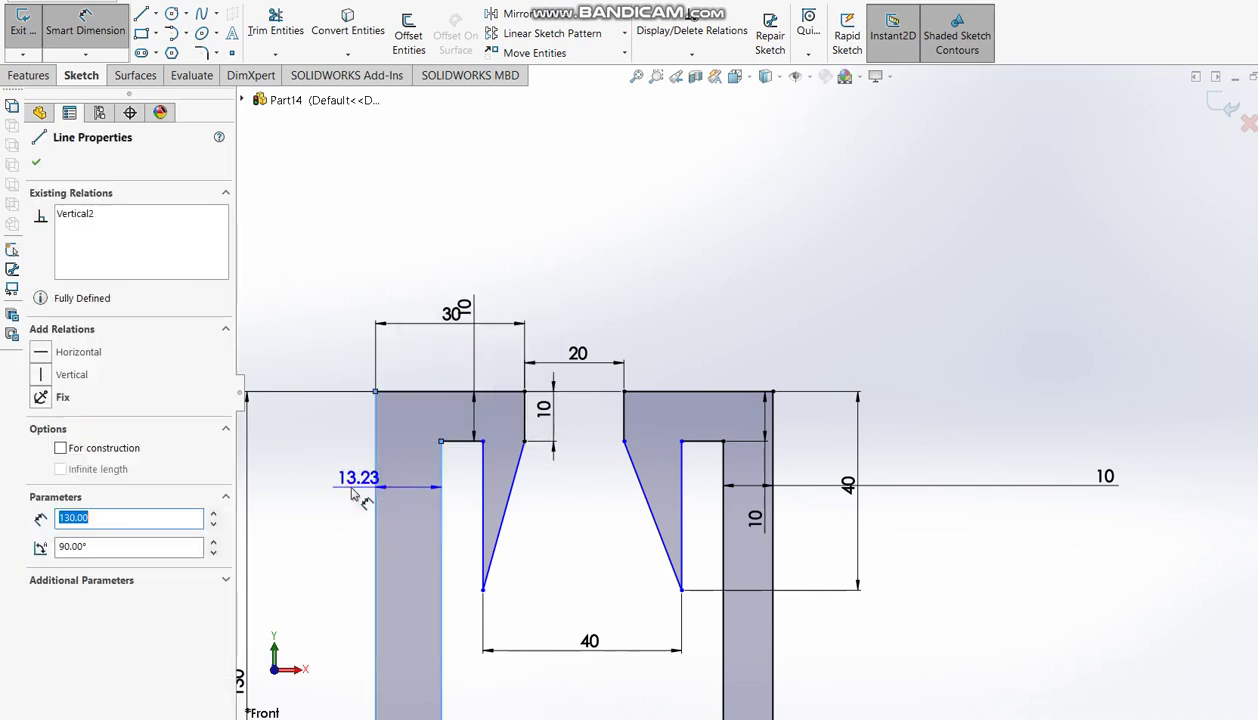
click(328, 490)
text(10)
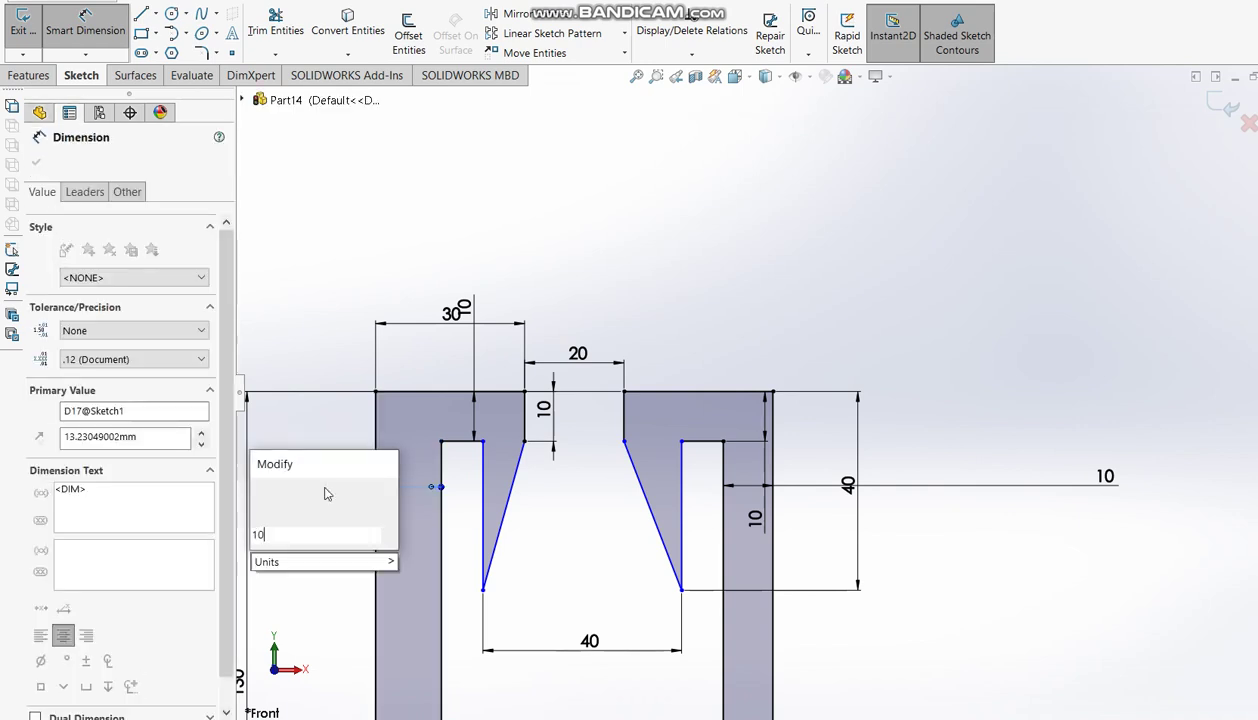
key(Return)
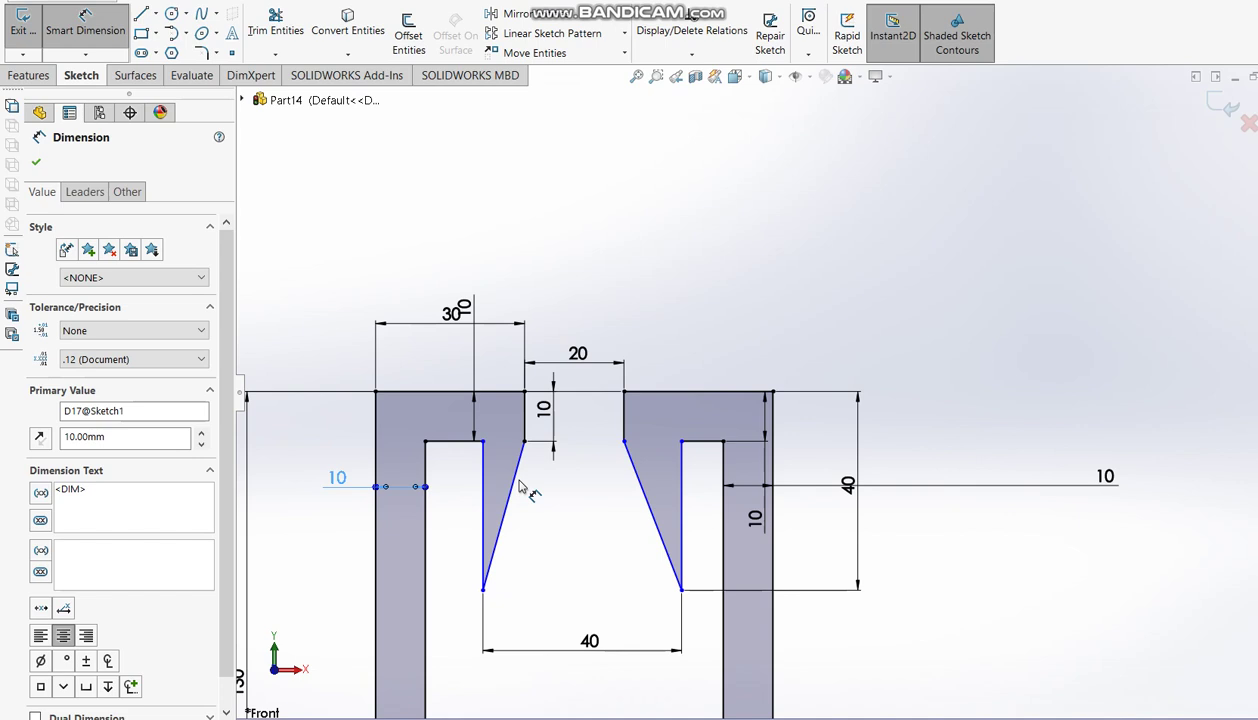
key(f)
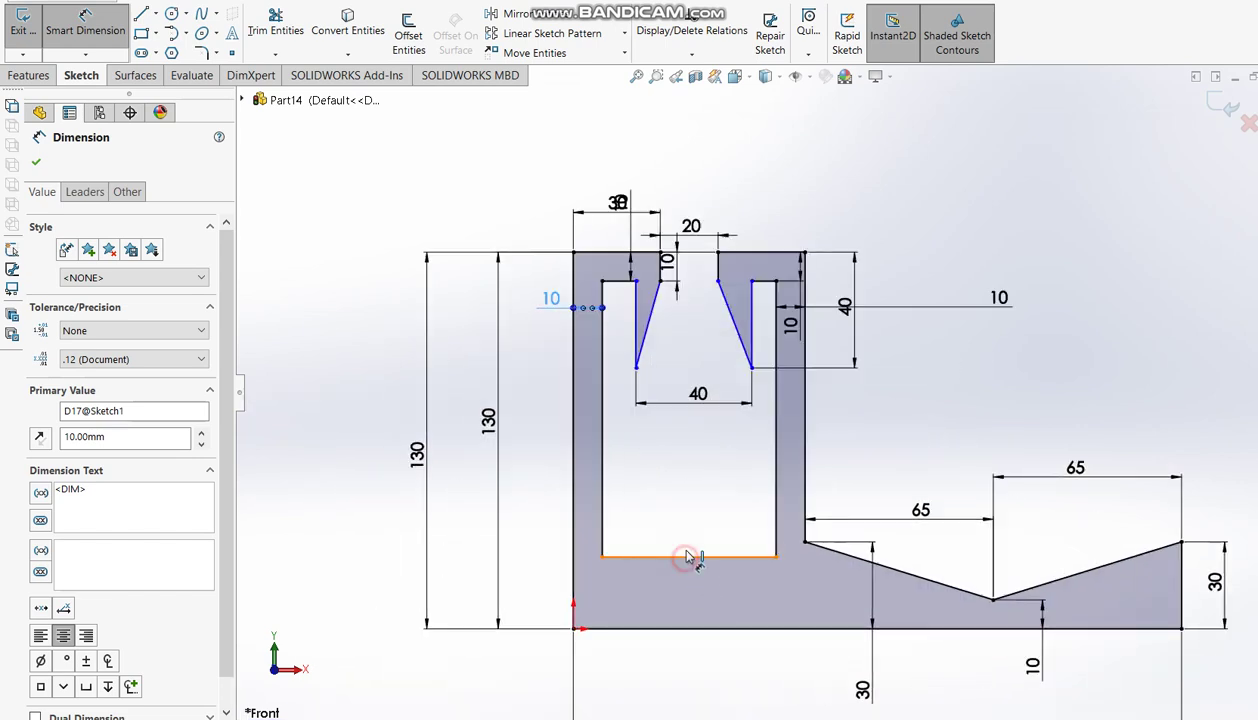
- Dimension the inner slot's bottom 100 mm below the bracket's top edge
click(684, 556)
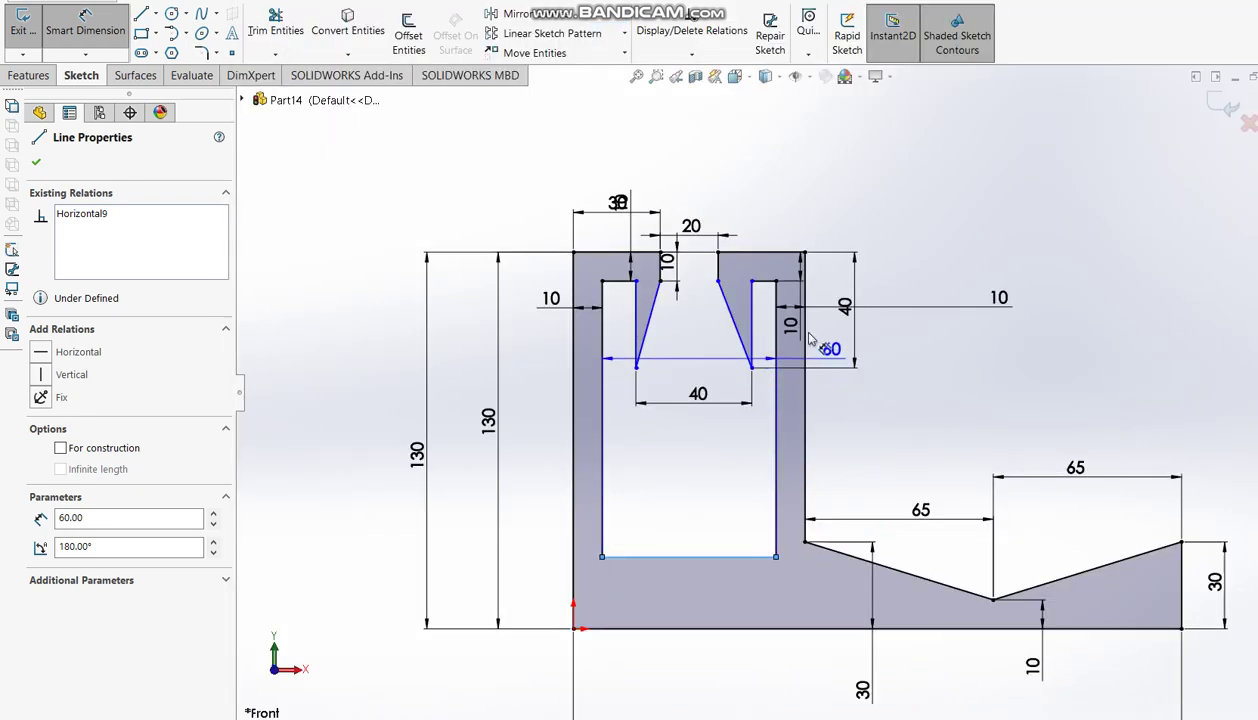
click(765, 253)
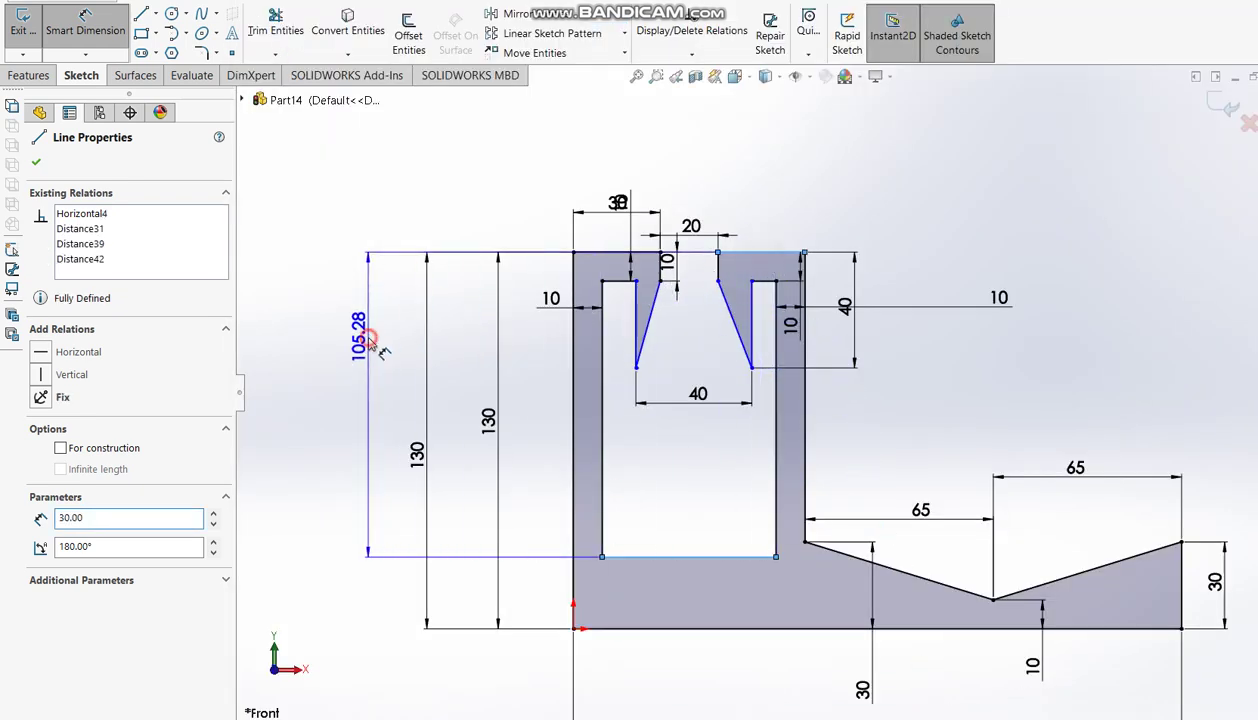
click(368, 342)
text(100)
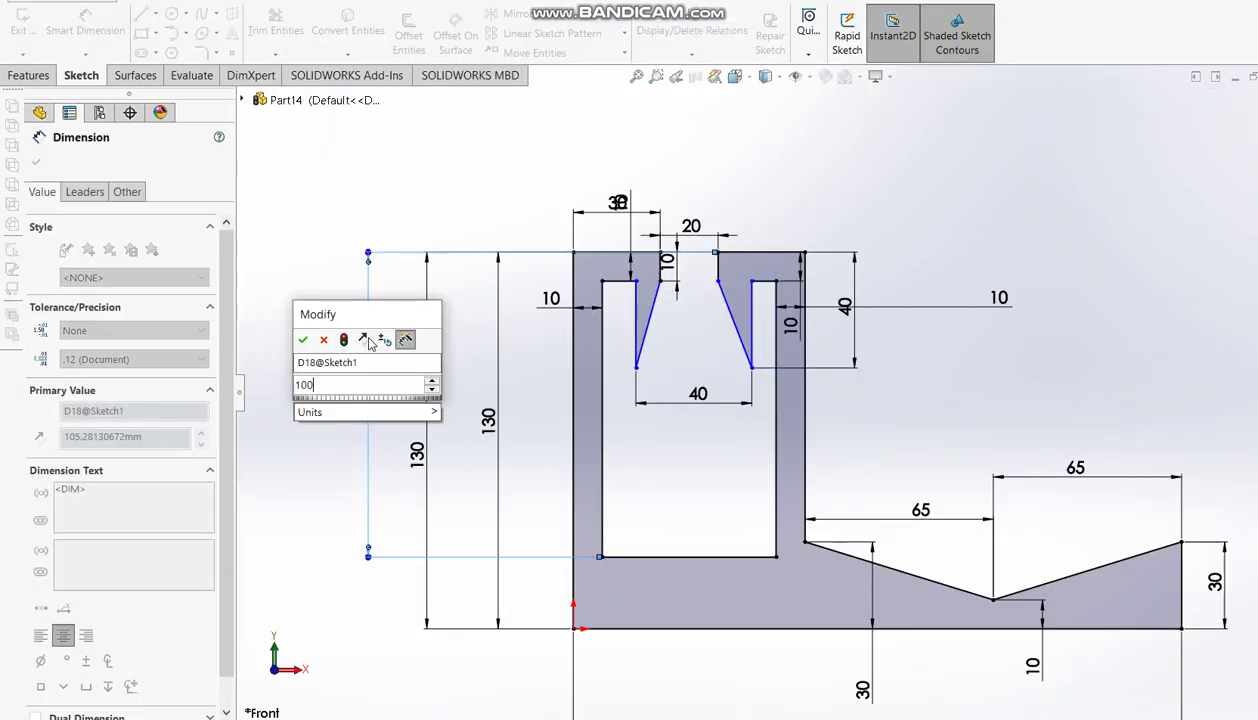
key(Return)
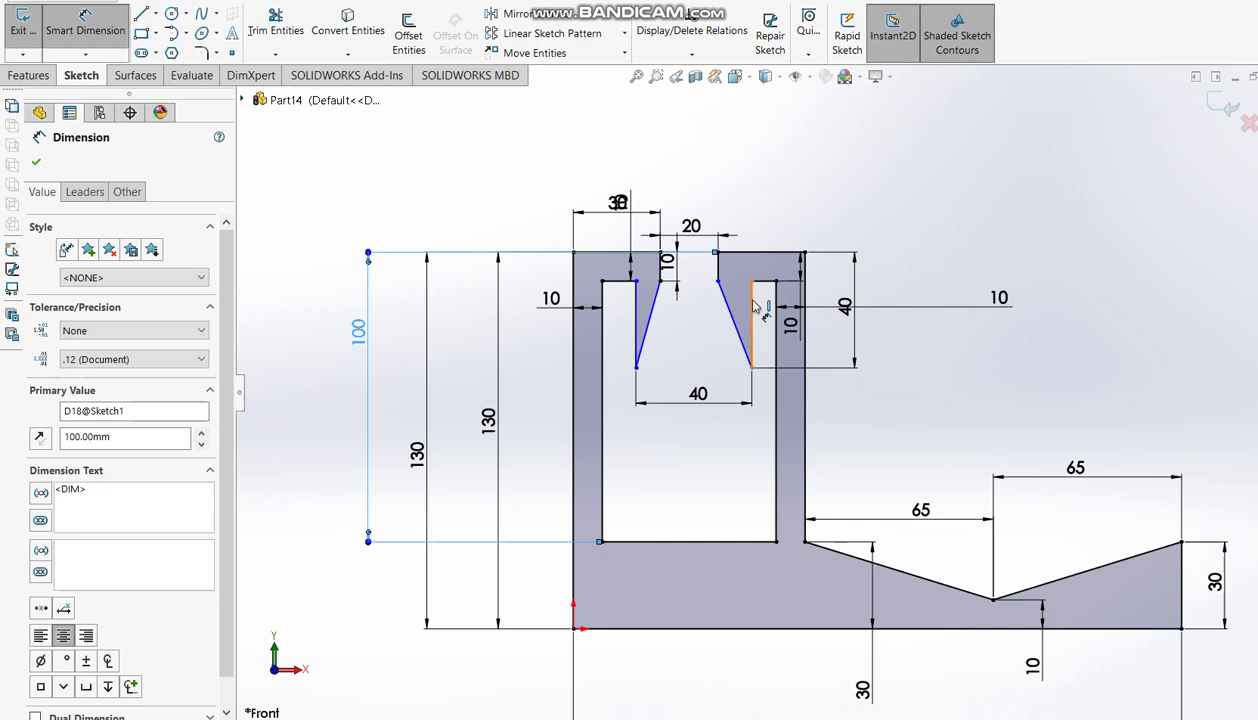
scroll(754, 305, down, 2)
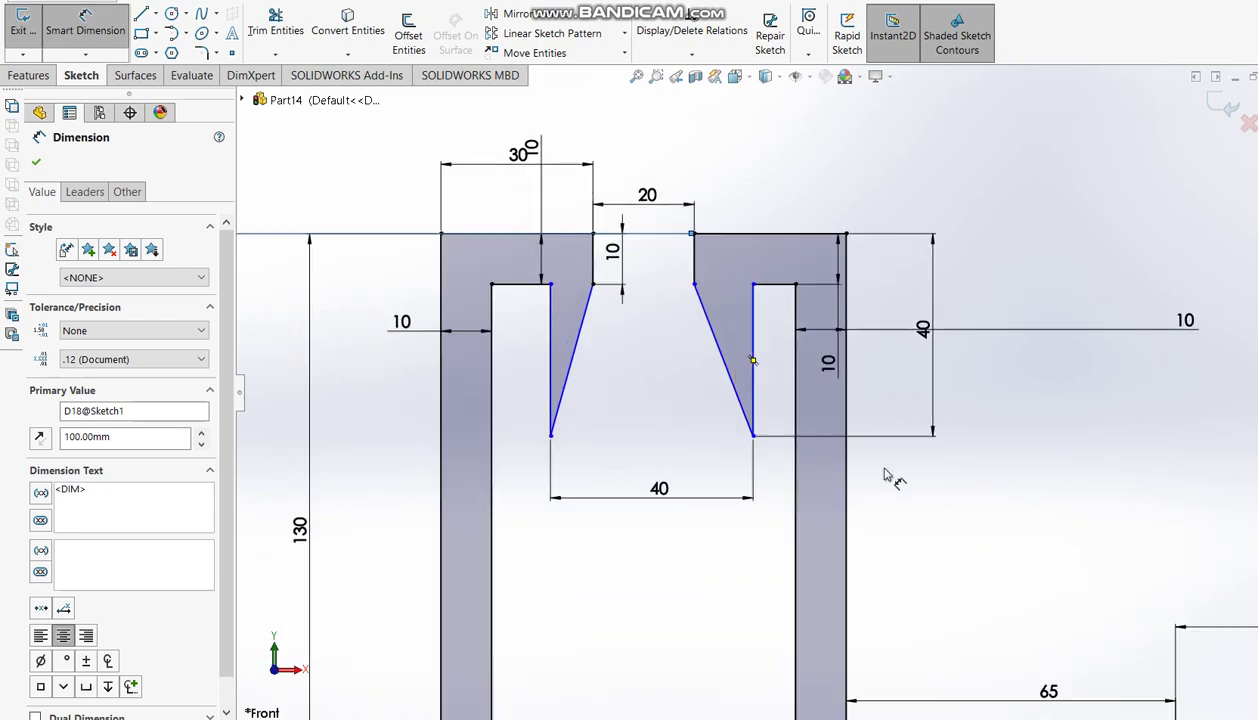
- Check the dimensions against the reference drawing and finish the sketch
key(alt+Tab)
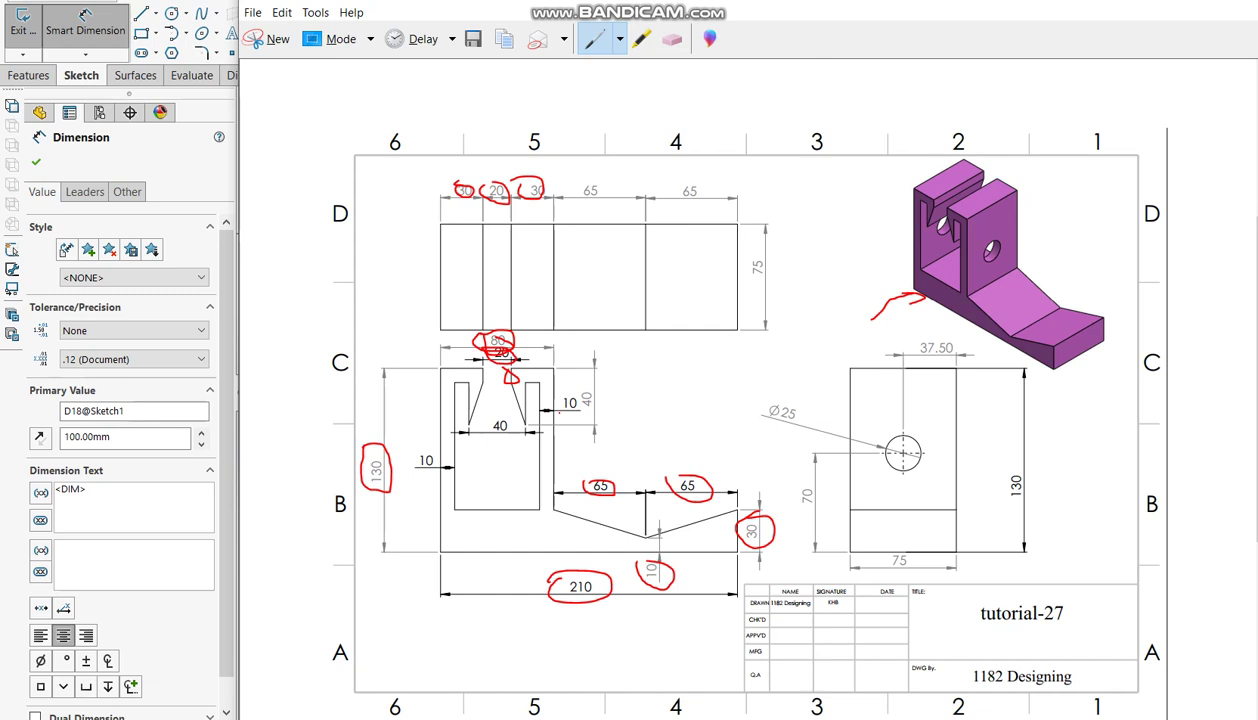
key(alt+Tab)
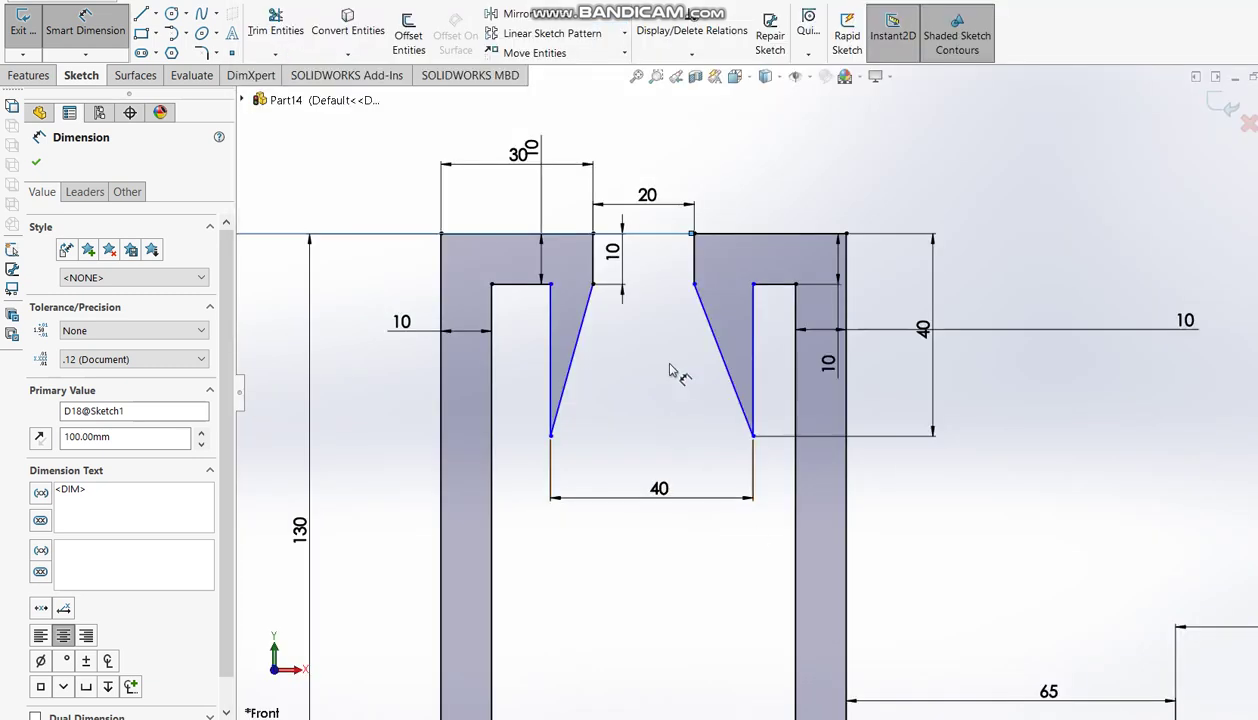
click(1220, 105)
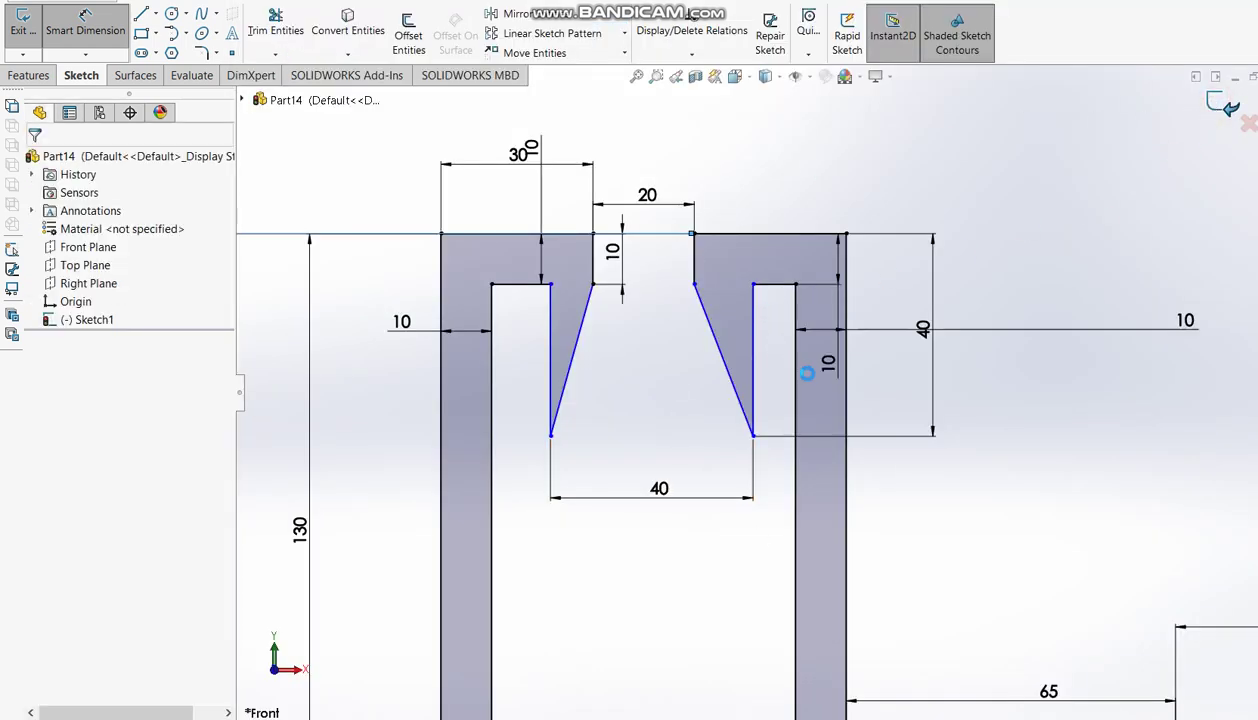
click(762, 409)
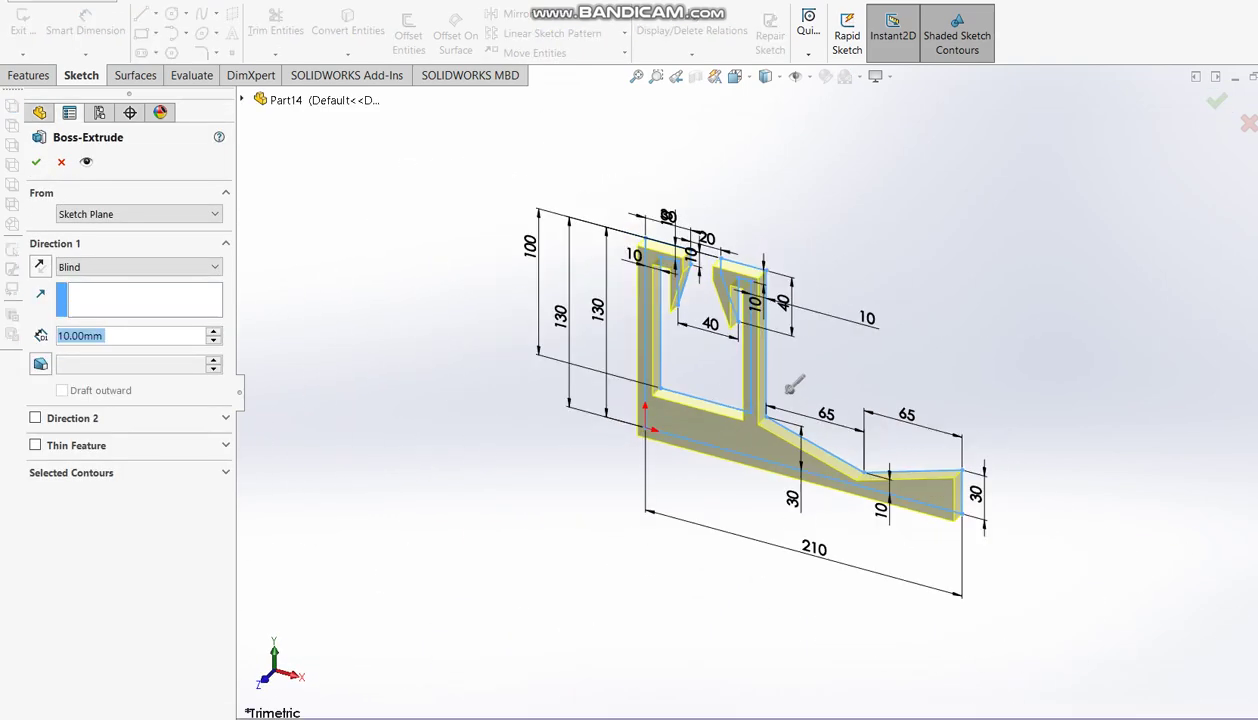
- Mark the 75 mm part depth on the reference drawing
key(alt+Tab)
drag(920, 582, 888, 553)
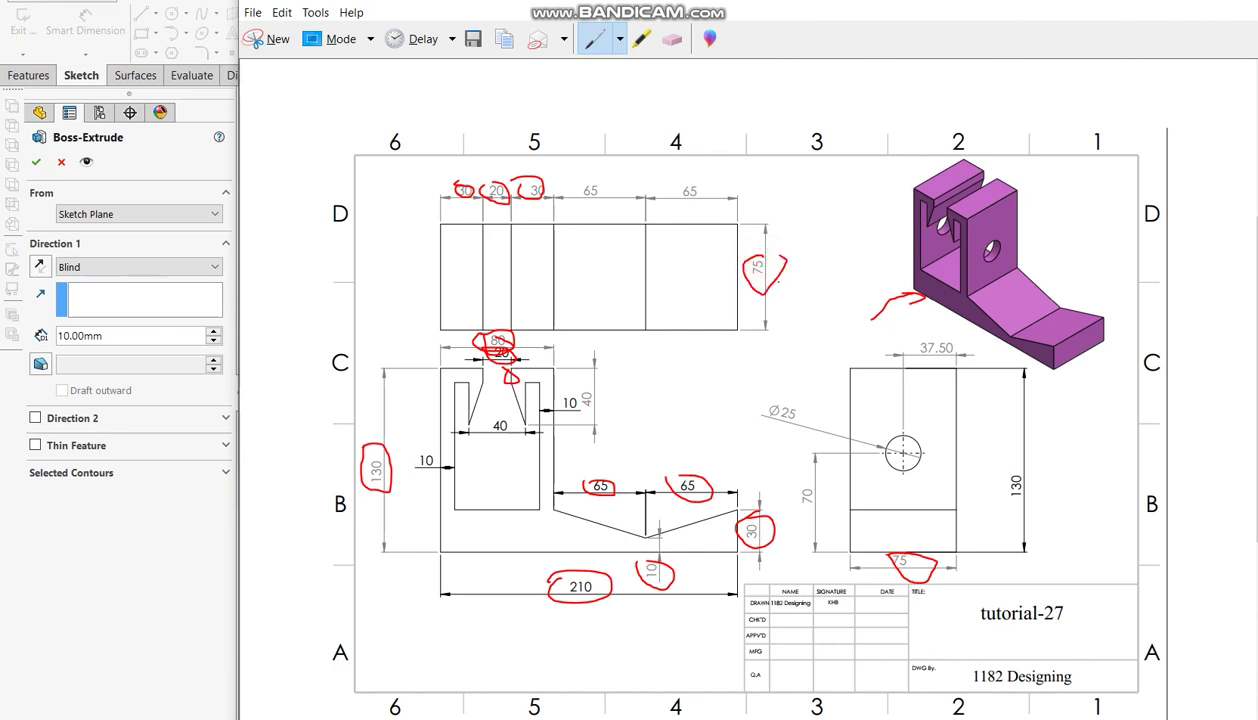
key(alt+Tab)
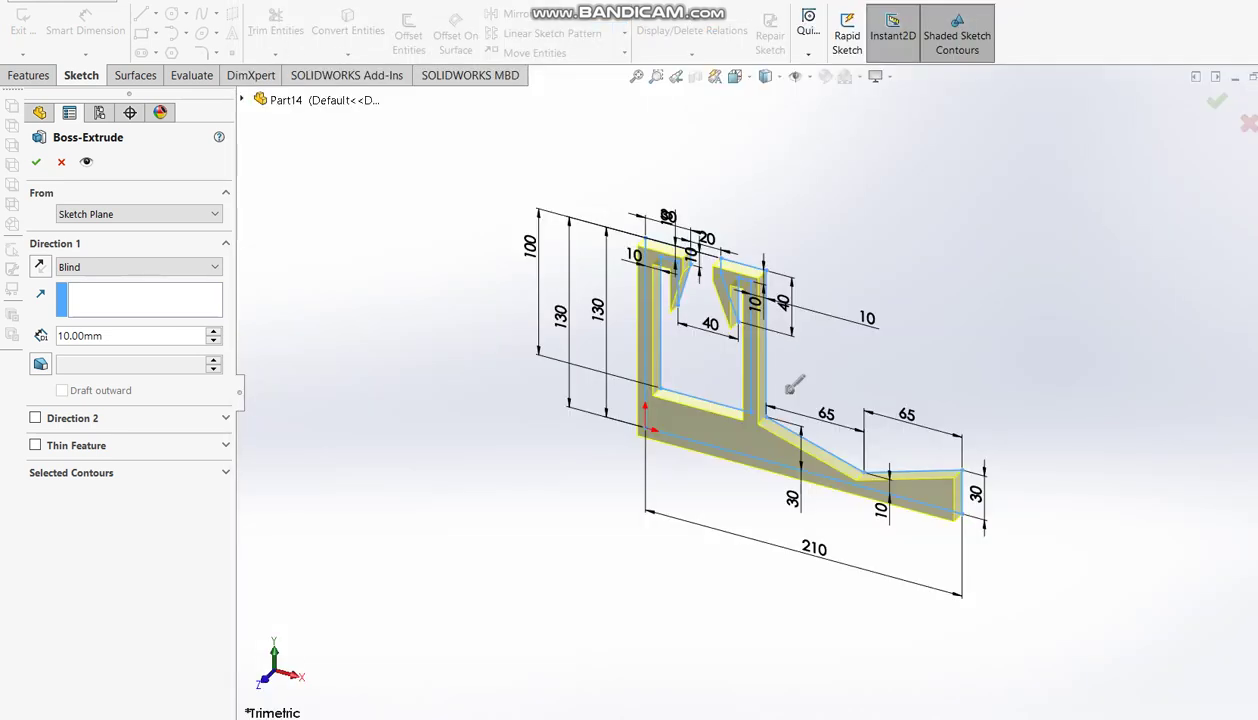
- Extrude the bracket profile 75 mm using Mid Plane
click(143, 270)
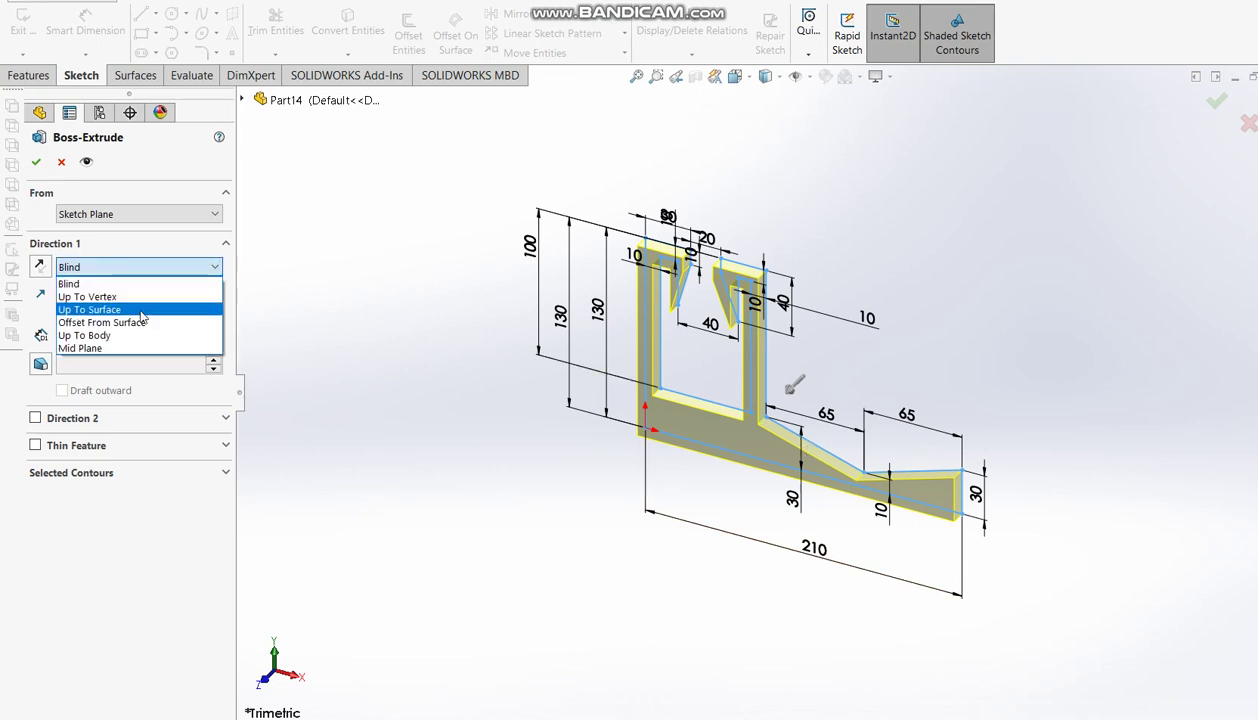
click(132, 346)
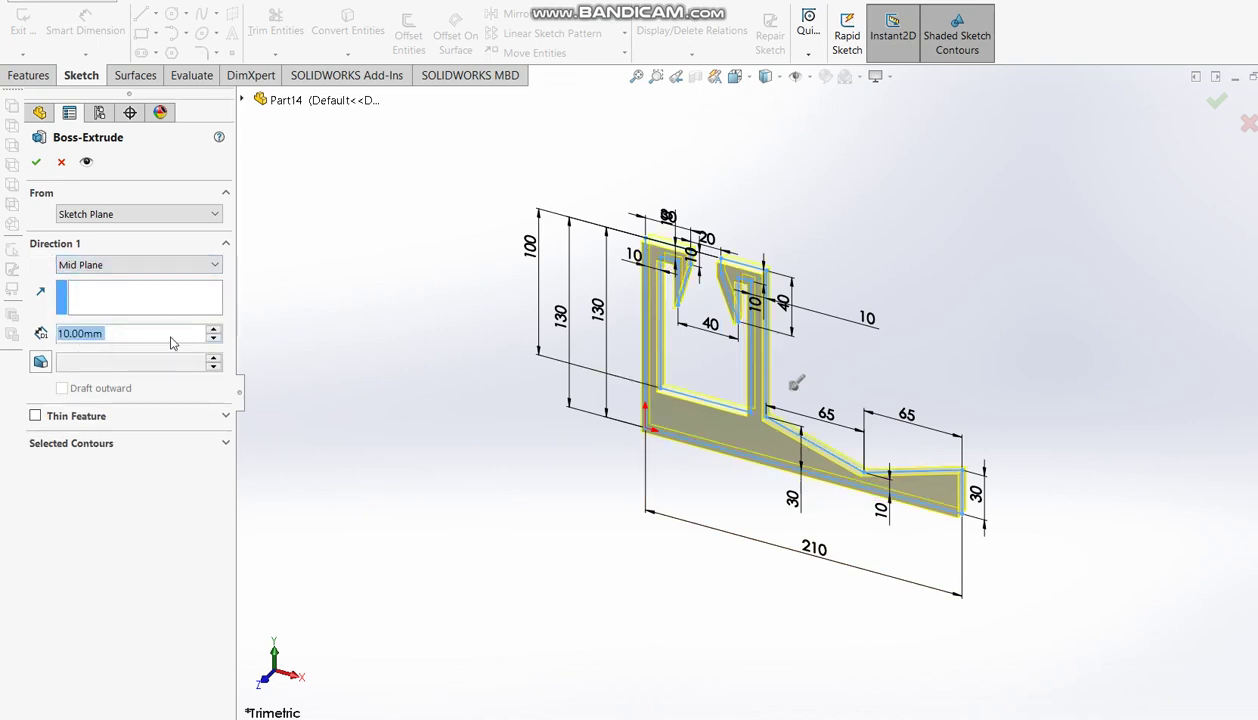
text(75)
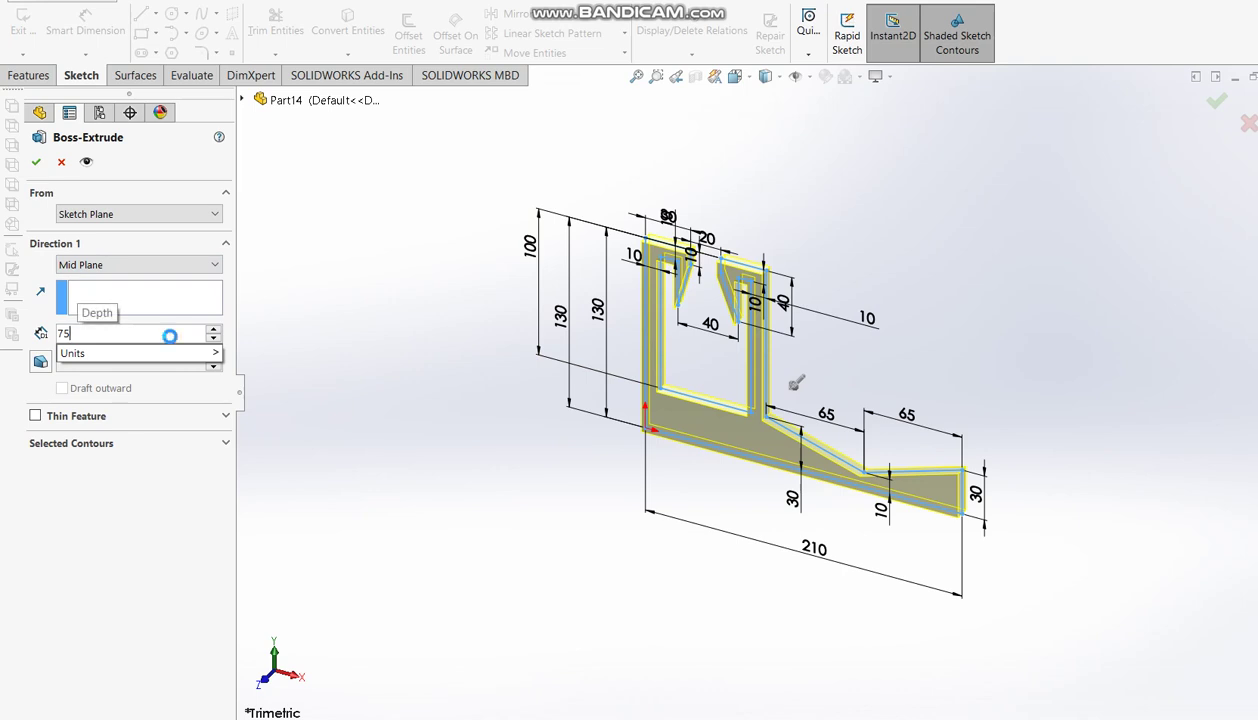
key(Return)
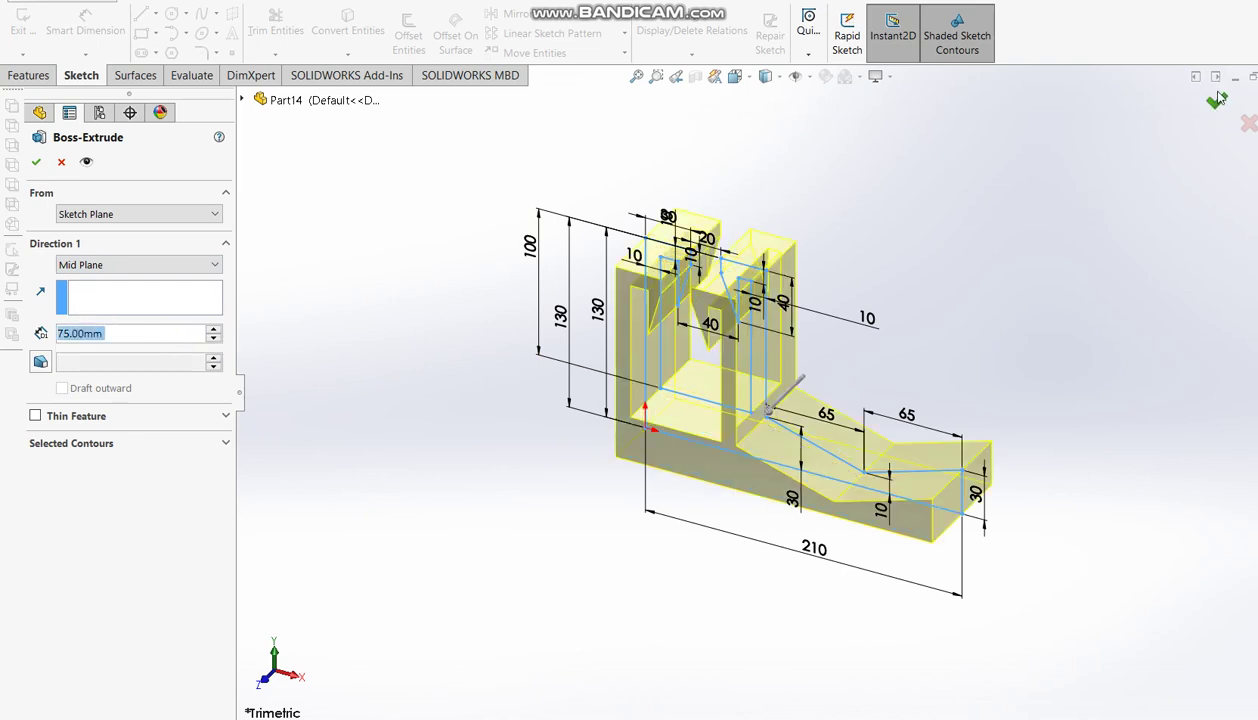
click(1205, 99)
key(alt+Tab)
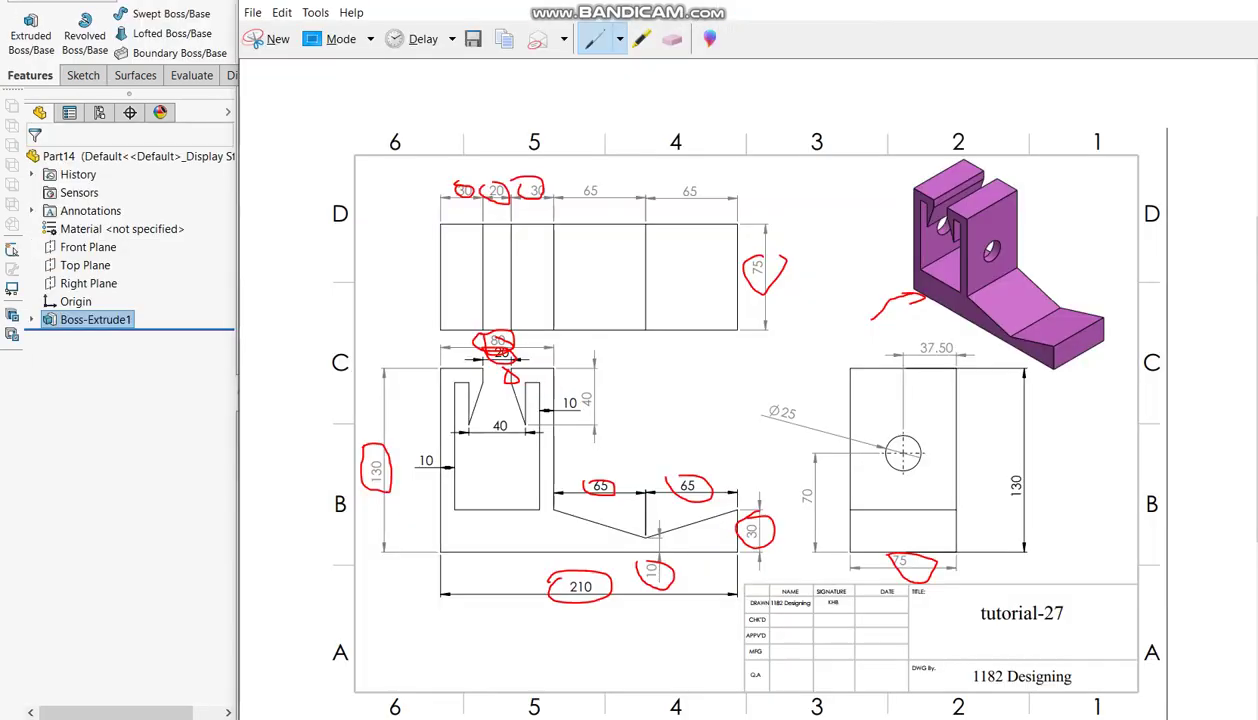
- With the blue pen, circle the Ø25 hole, its Ø25 label and the 70 dimension
click(621, 39)
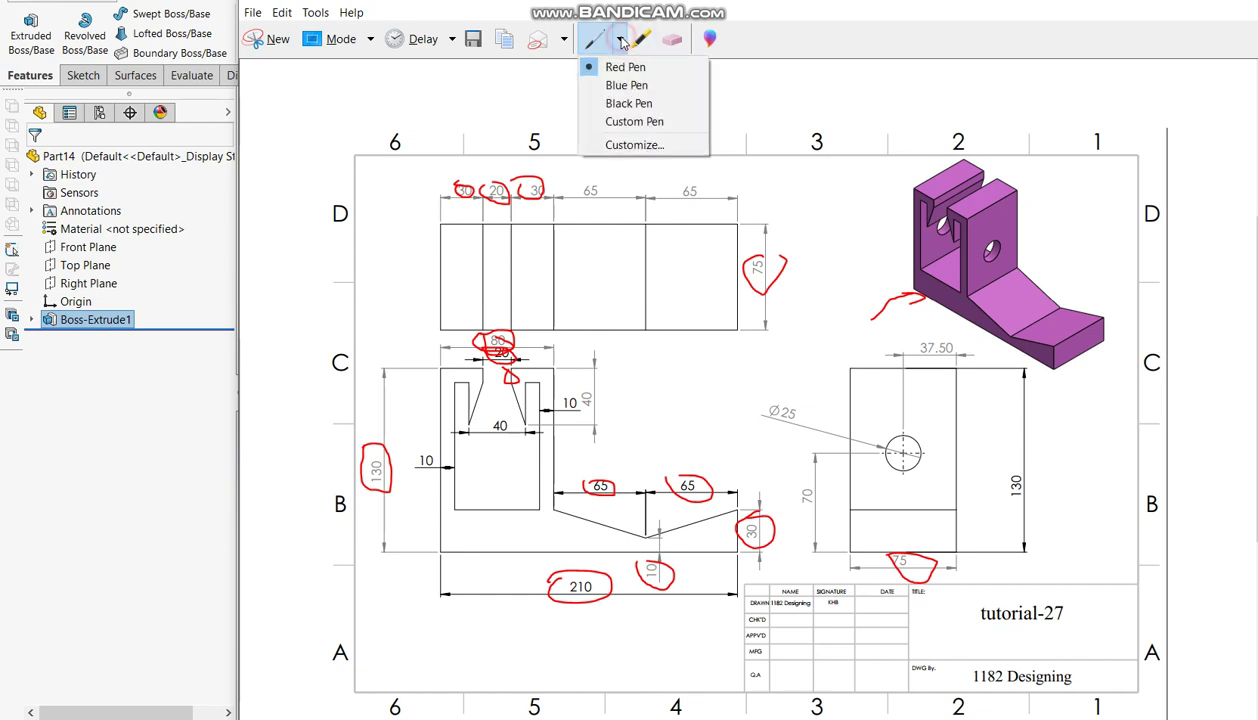
click(622, 86)
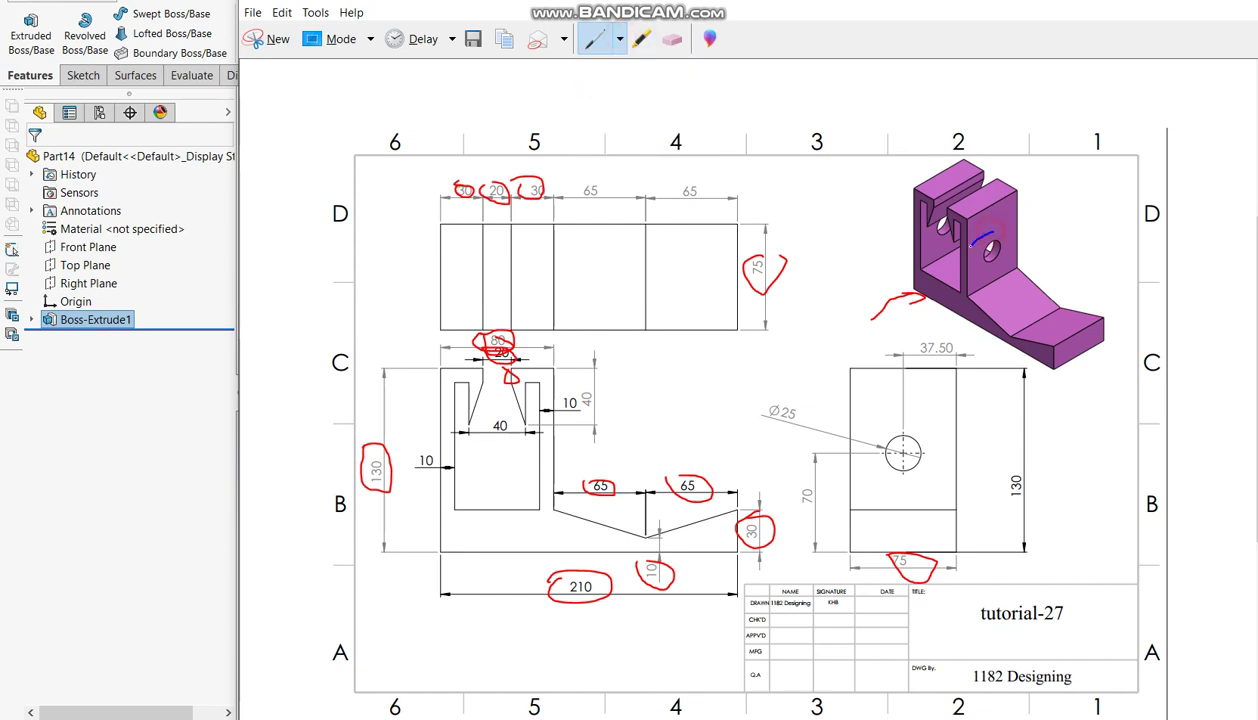
drag(920, 417, 893, 474)
drag(762, 393, 830, 418)
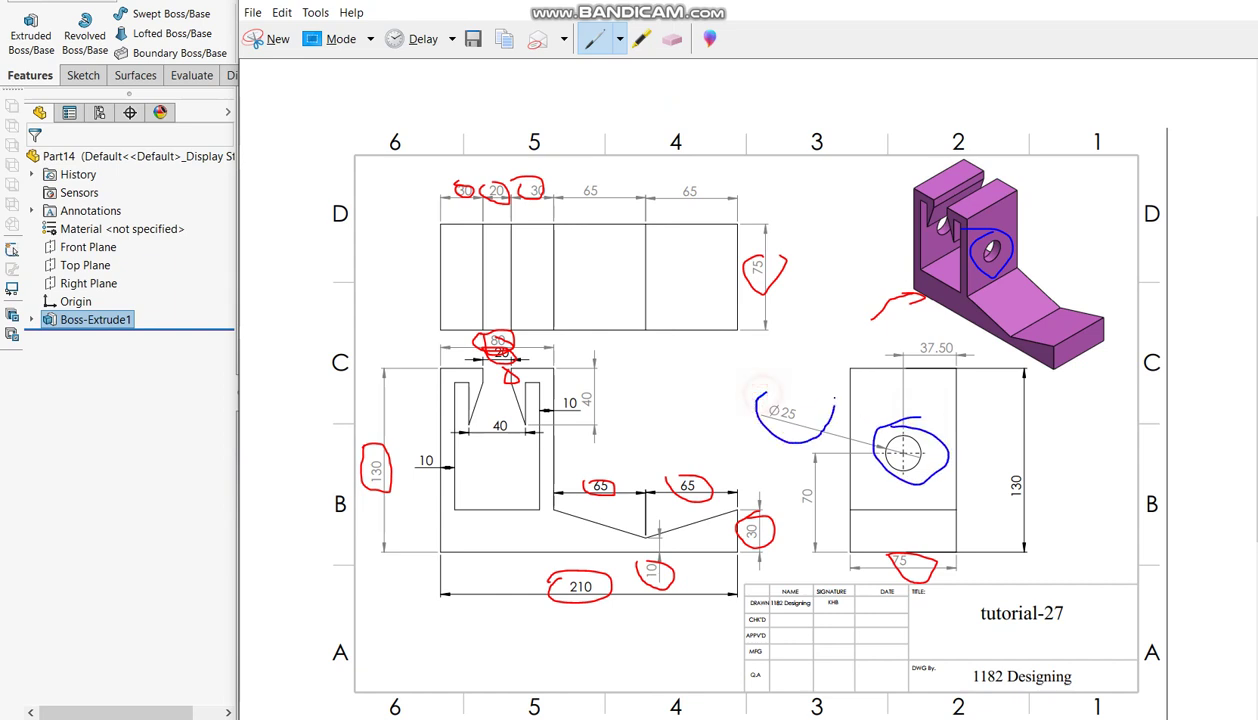
drag(802, 479, 797, 467)
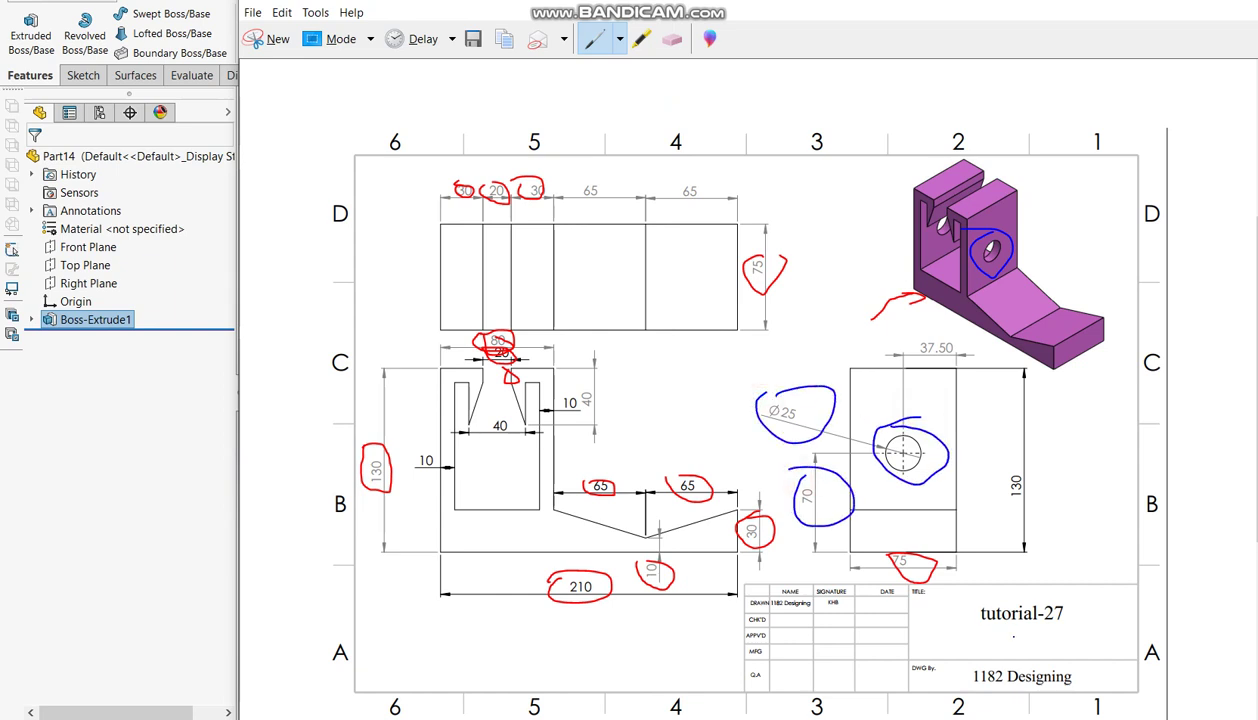
click(75, 493)
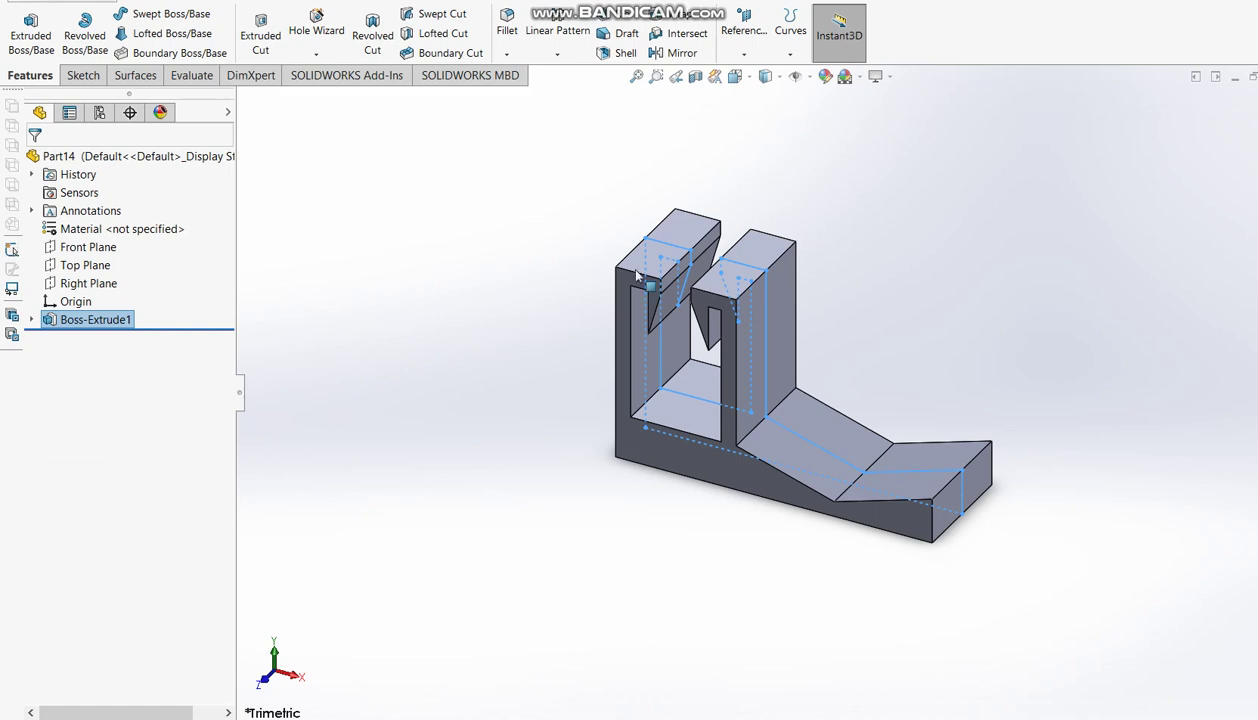
- Start an Extruded Cut on the upright wall face and sketch a circle
click(873, 292)
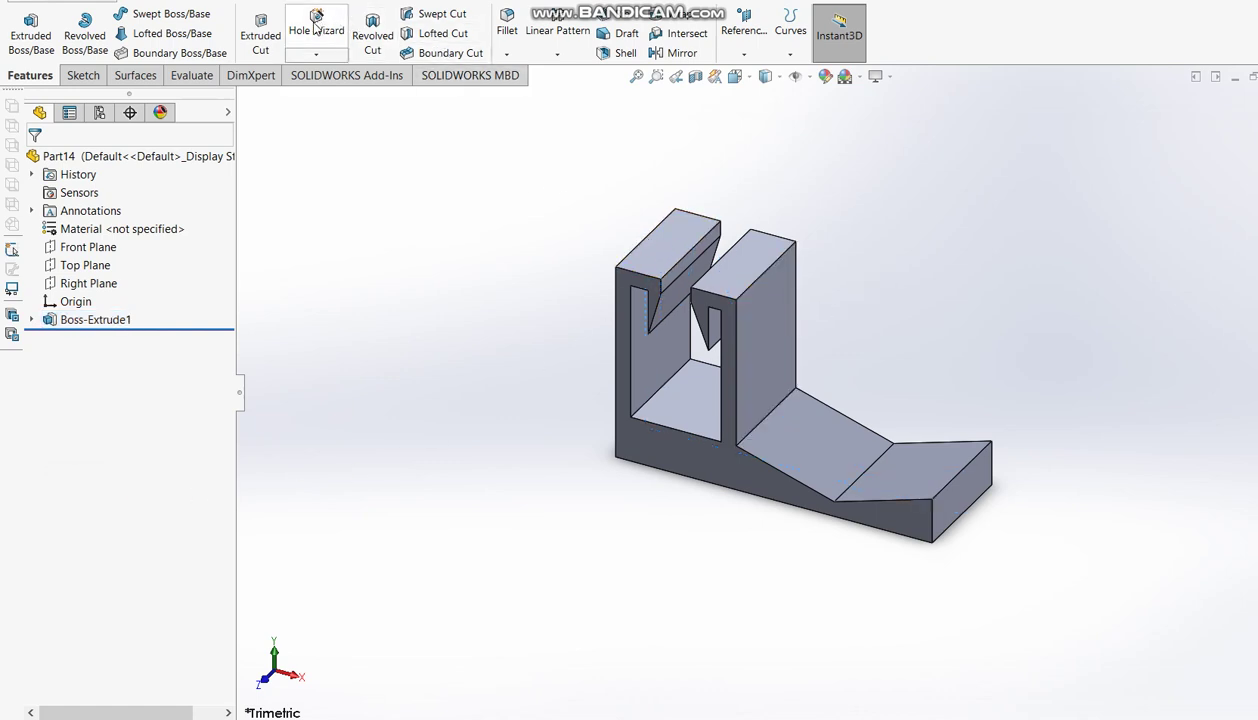
click(263, 33)
click(765, 338)
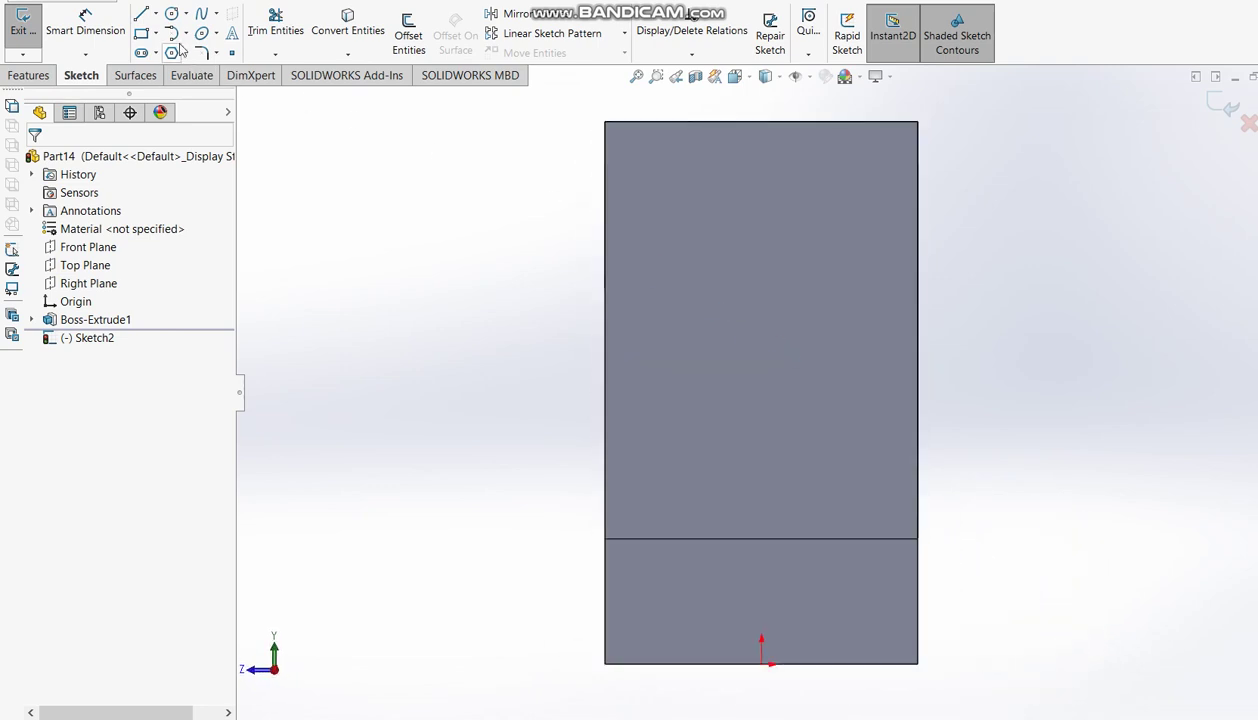
click(171, 13)
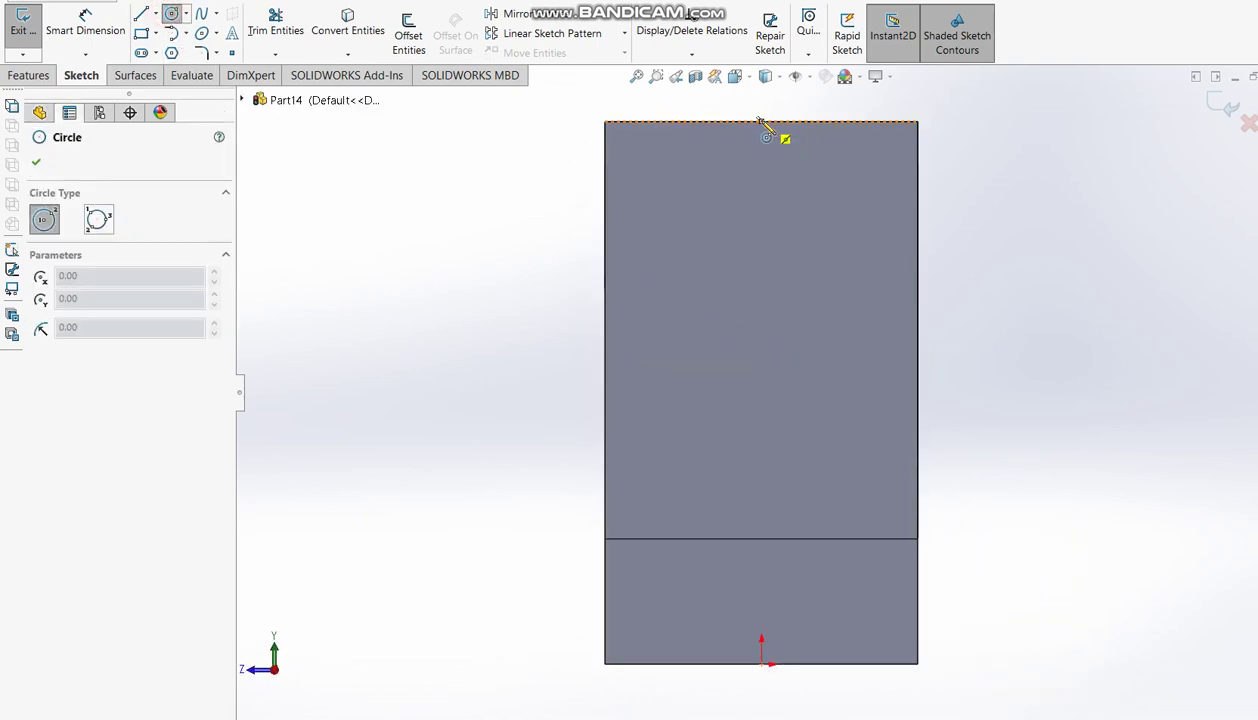
click(761, 316)
click(795, 350)
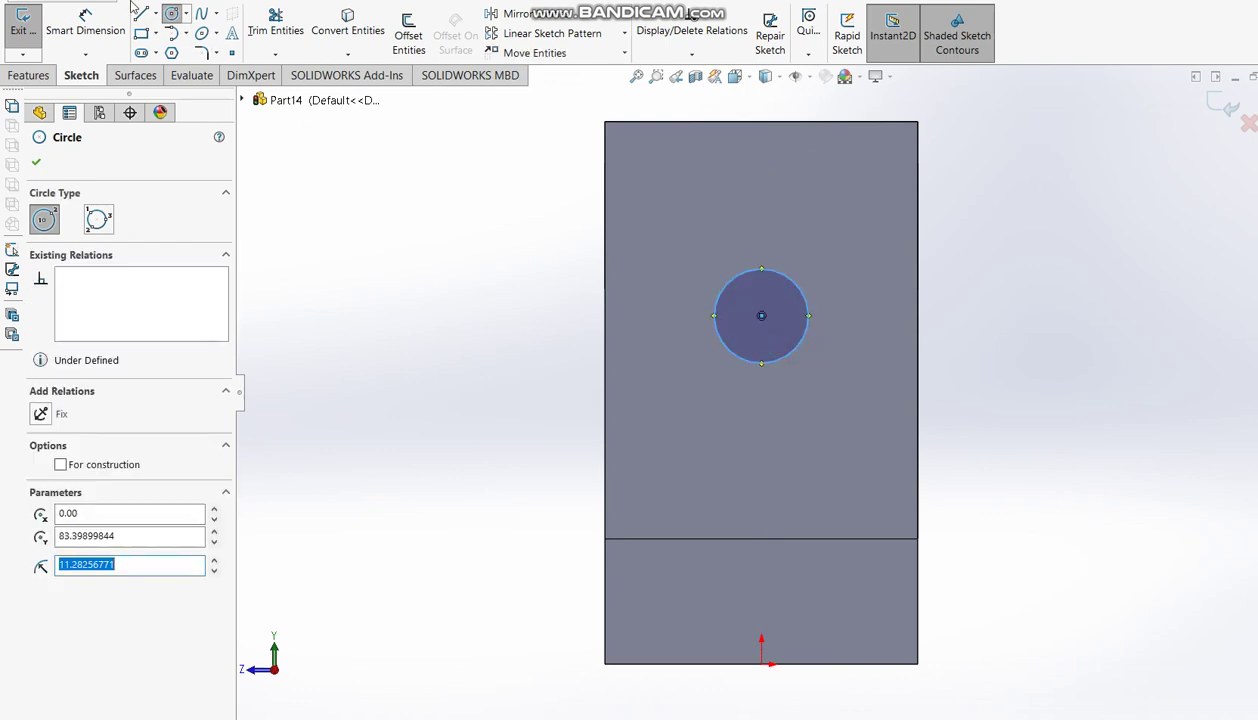
- Give the hole circle a 25 mm diameter
click(86, 20)
click(799, 289)
click(1016, 258)
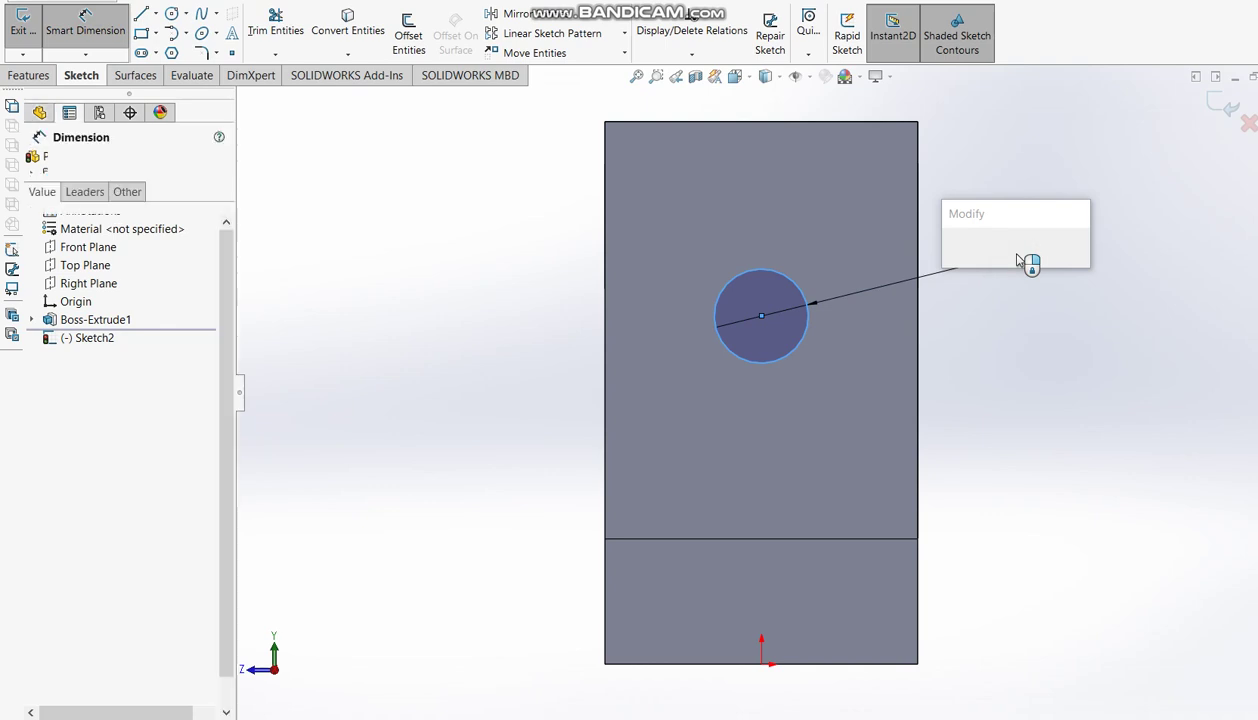
text(25)
key(Return)
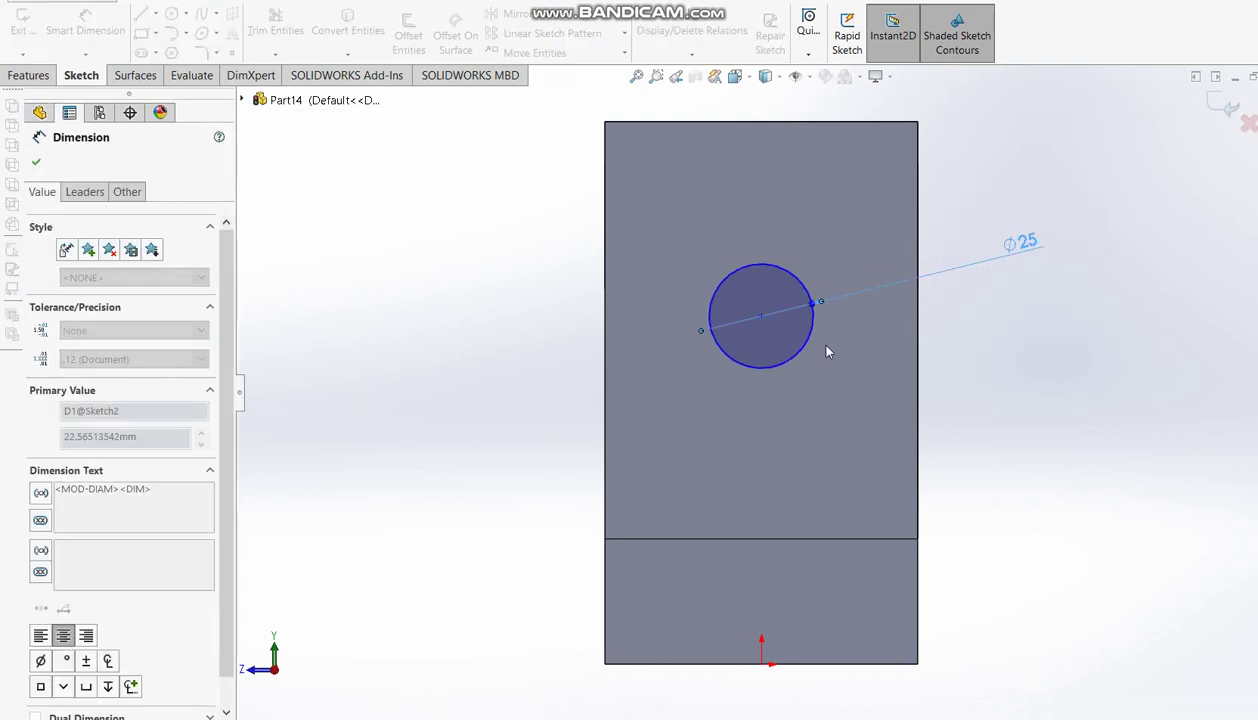
- Place the hole centre 70 mm above the bottom edge
drag(803, 357, 823, 650)
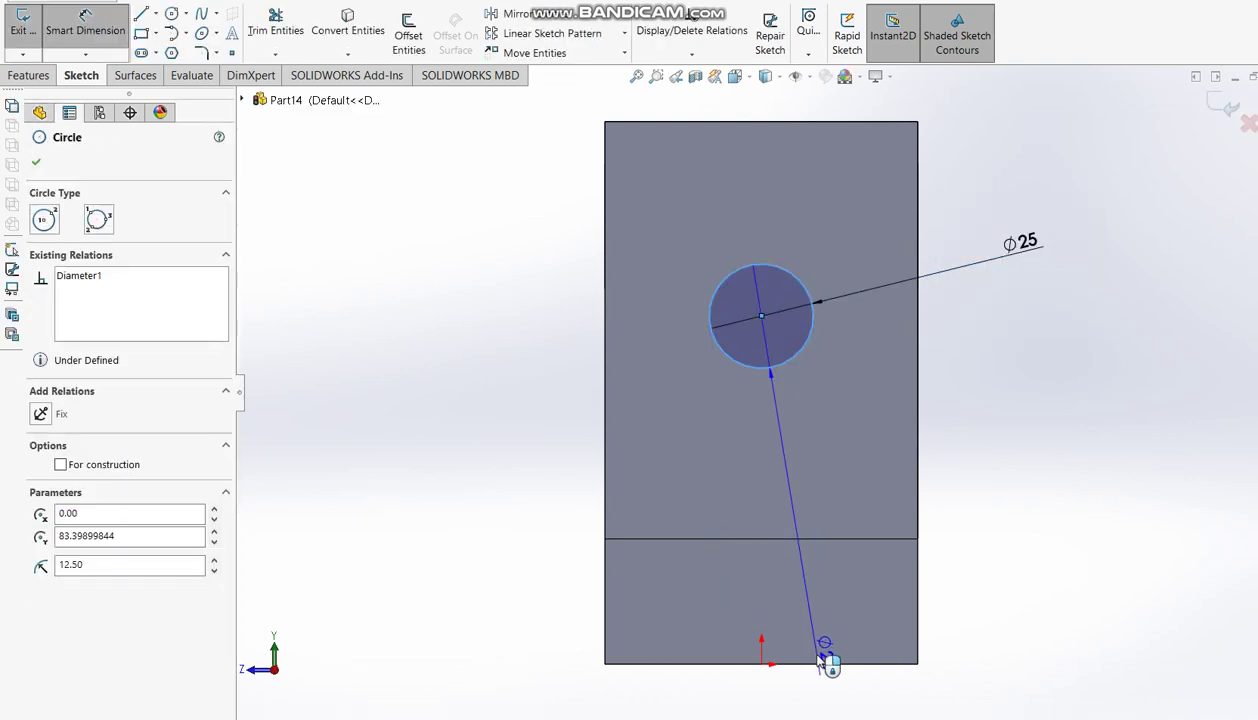
click(818, 656)
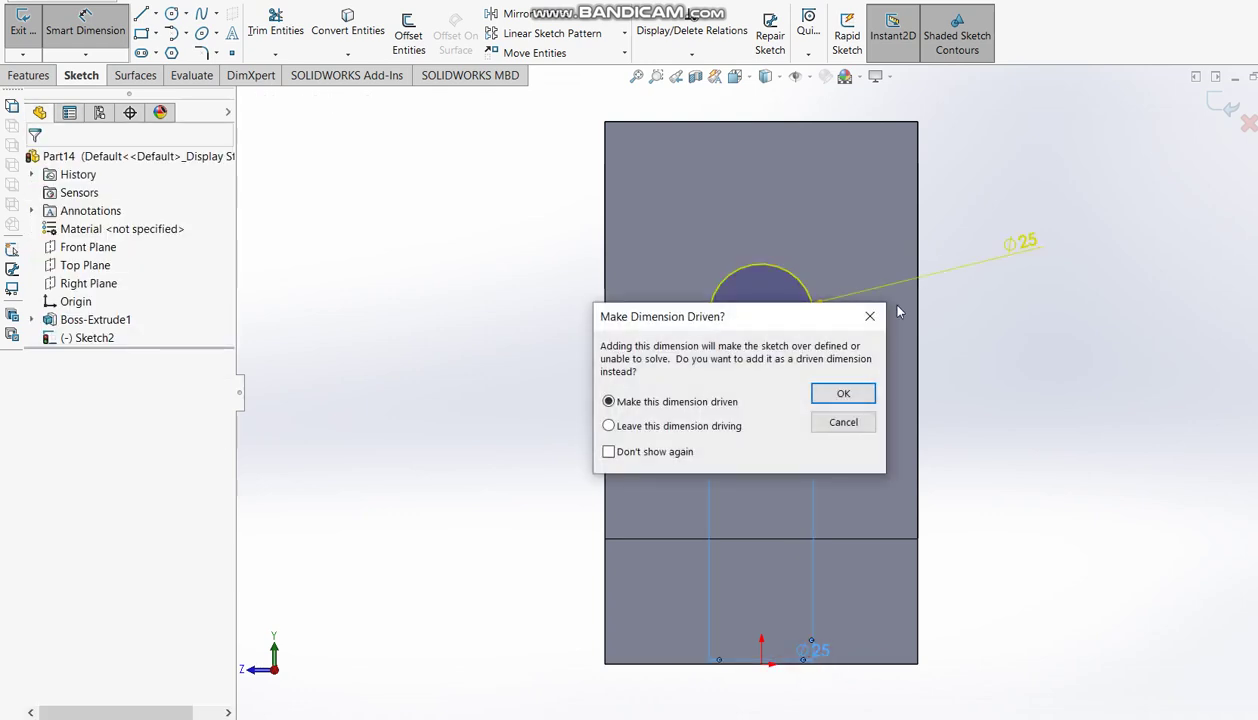
click(869, 316)
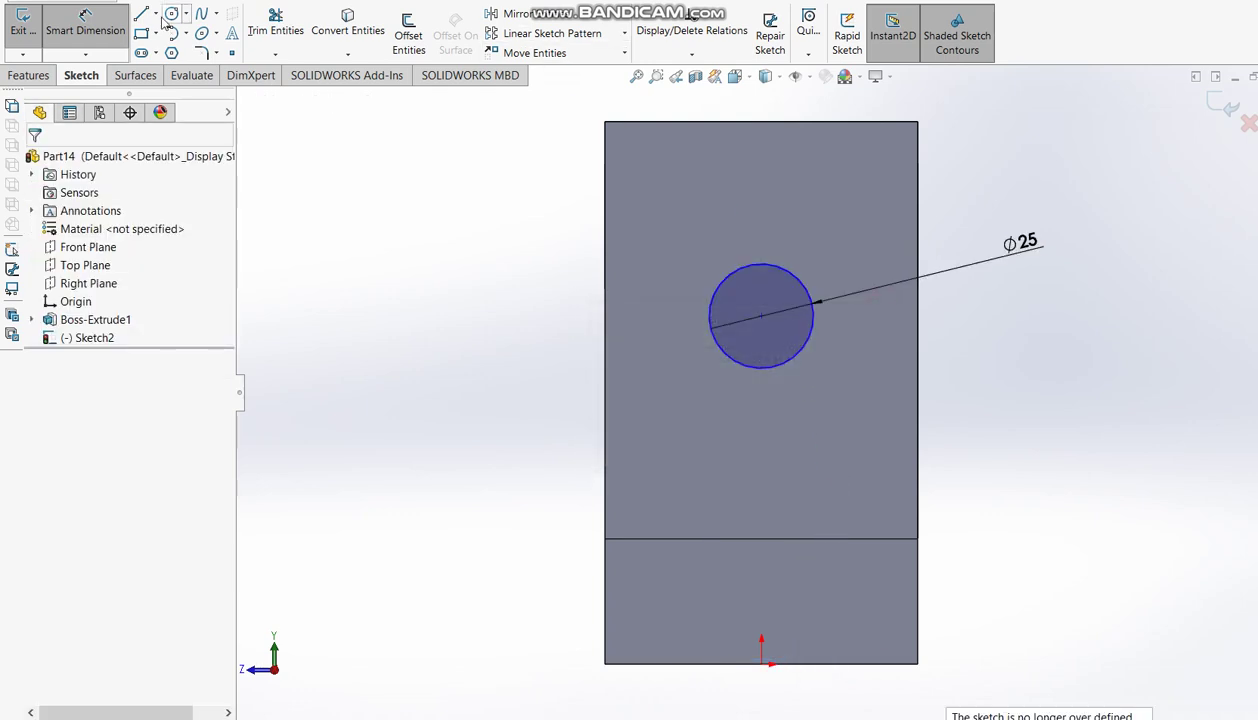
click(810, 358)
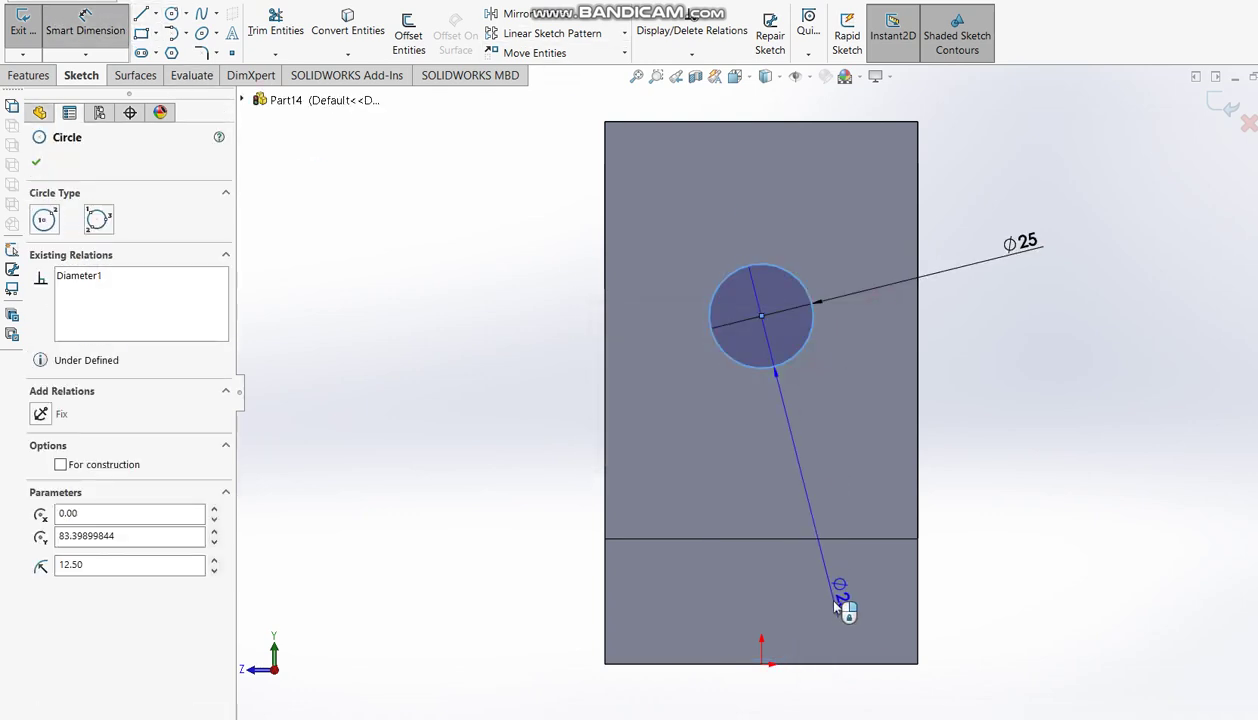
click(842, 663)
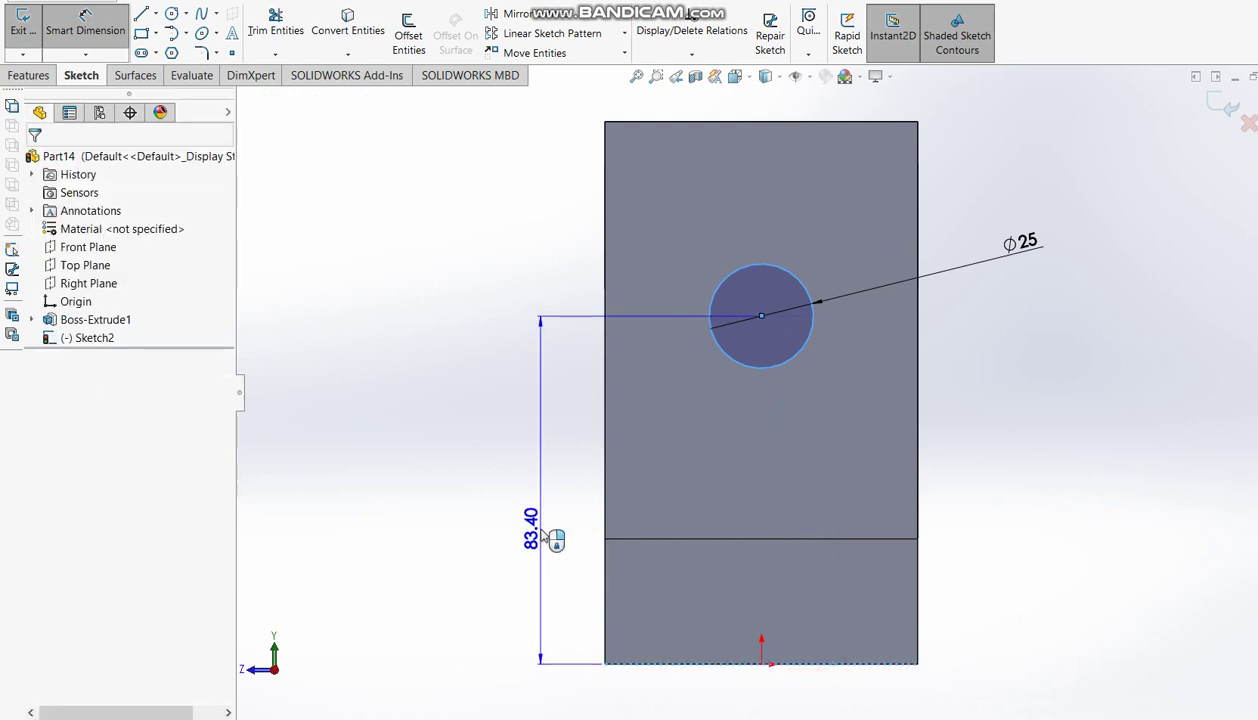
click(545, 538)
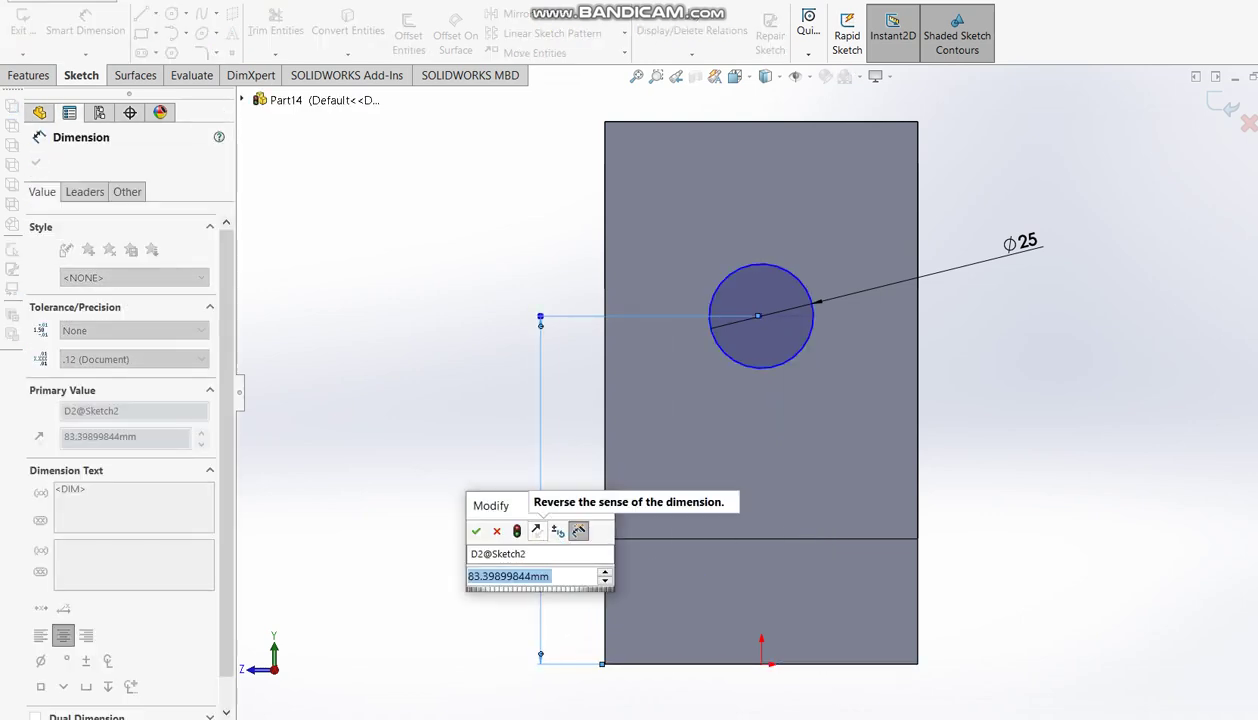
text(70)
key(Return)
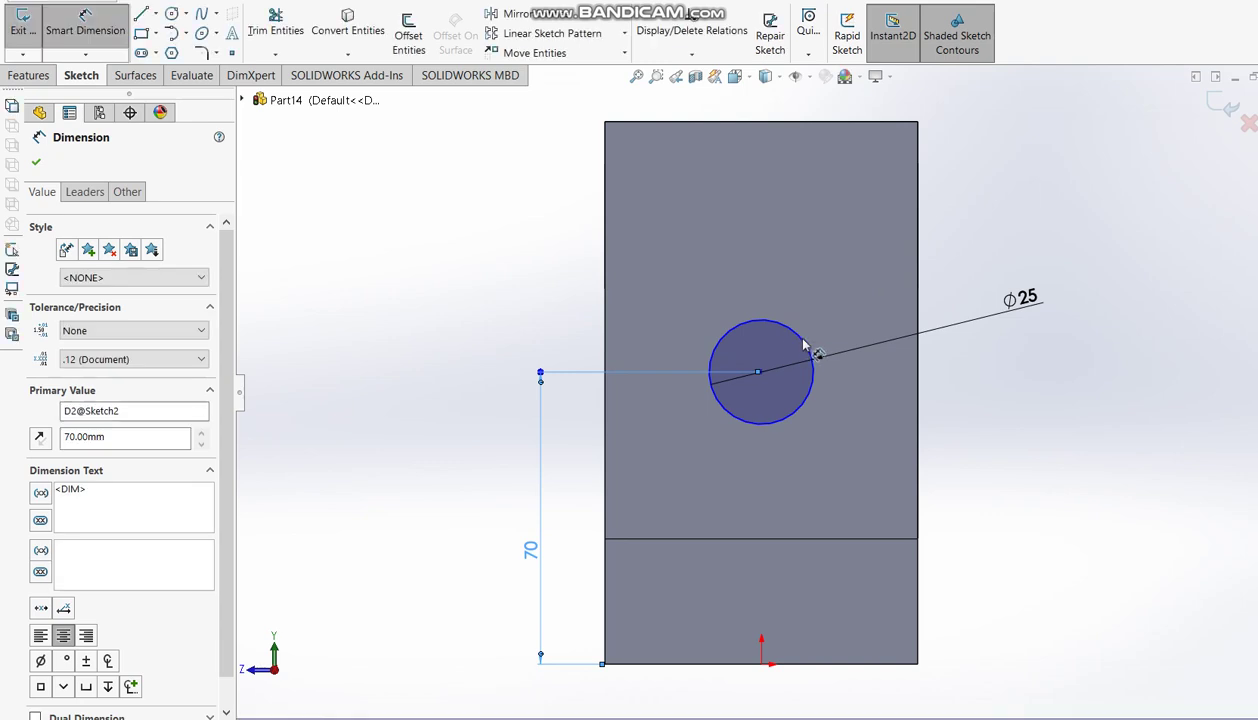
- Set the hole 37.50 mm from the side edge and mark 37.50 on the reference drawing
click(806, 342)
click(919, 275)
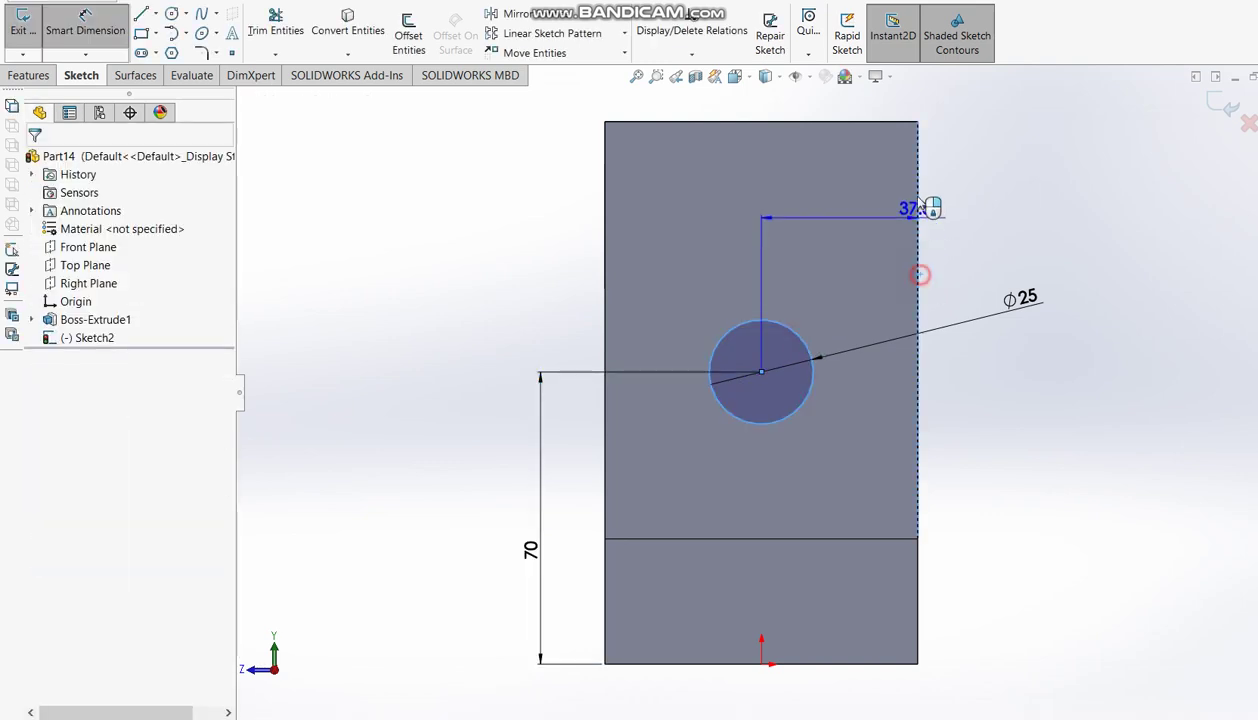
click(850, 100)
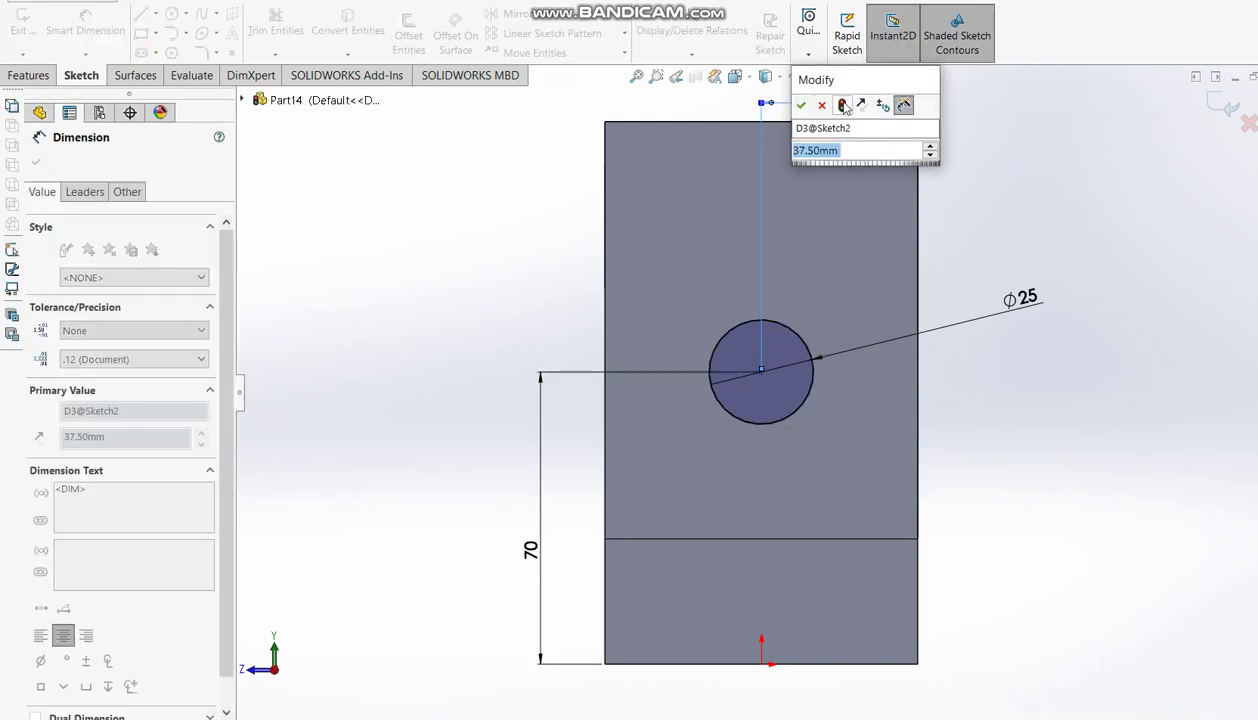
click(801, 105)
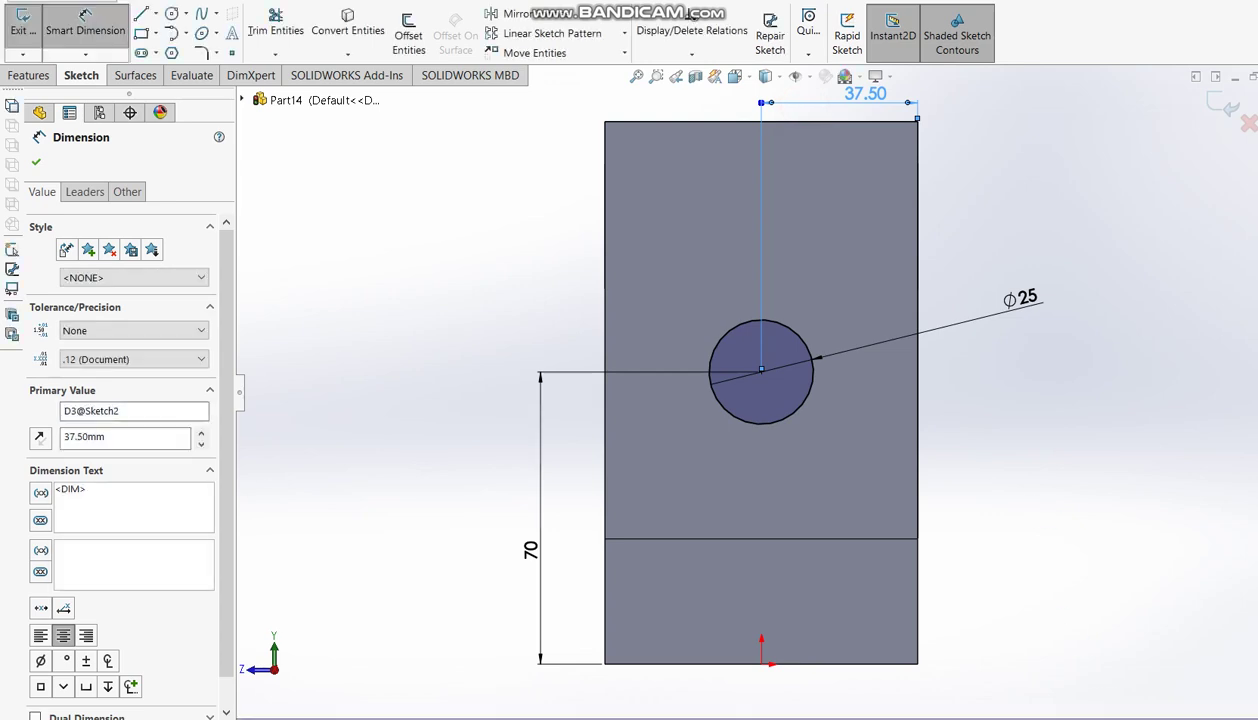
key(alt+Tab)
drag(899, 340, 957, 352)
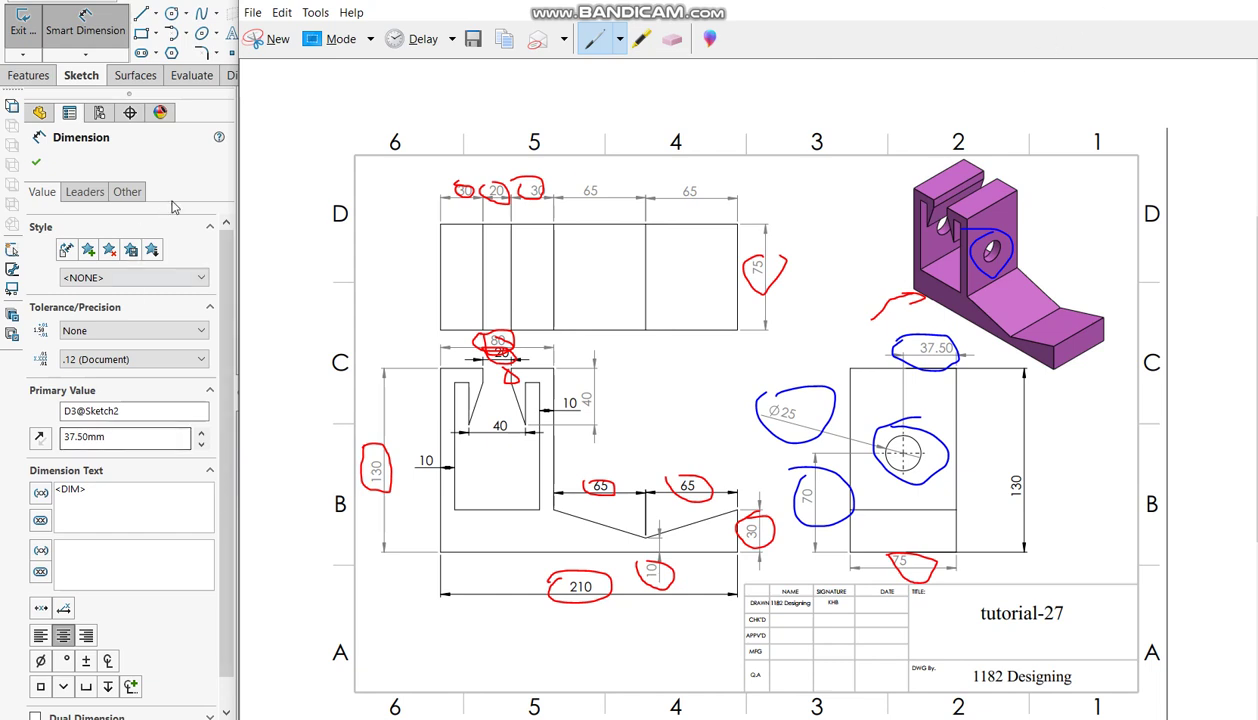
- Create Cut-Extrude1 from the Ø25 circle, set Up To Surface at the uprights' far outer face
key(alt+Tab)
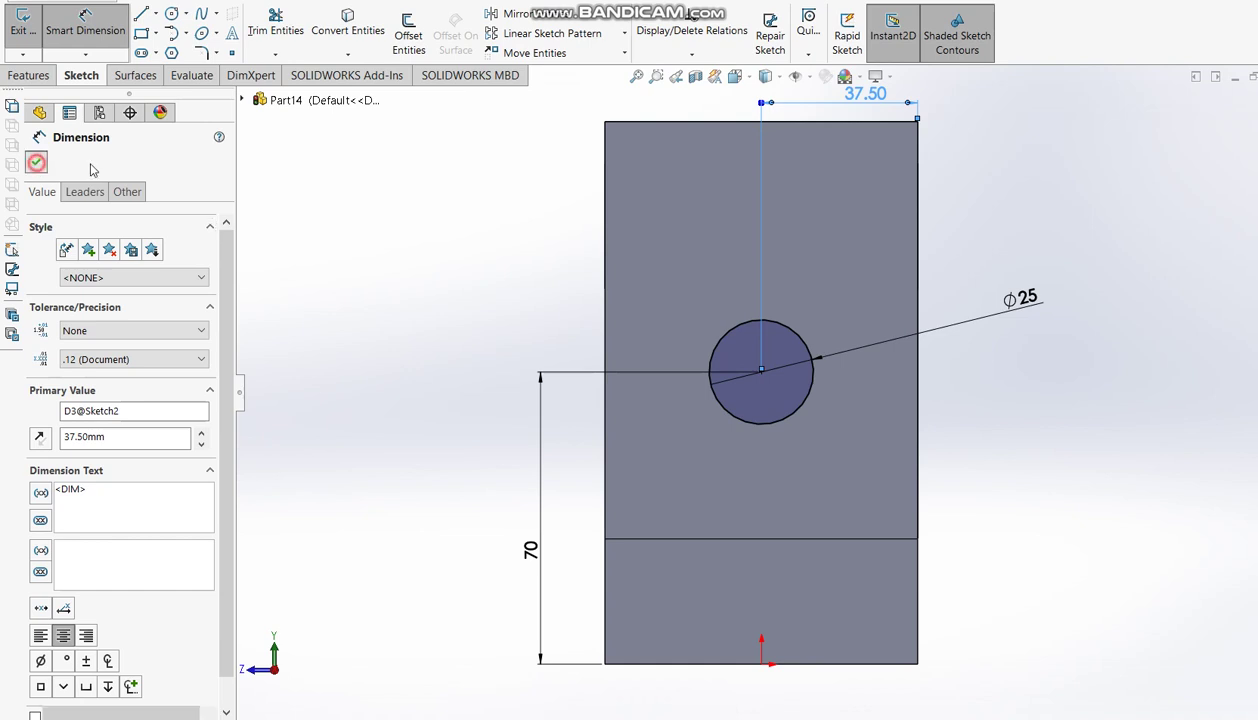
click(36, 162)
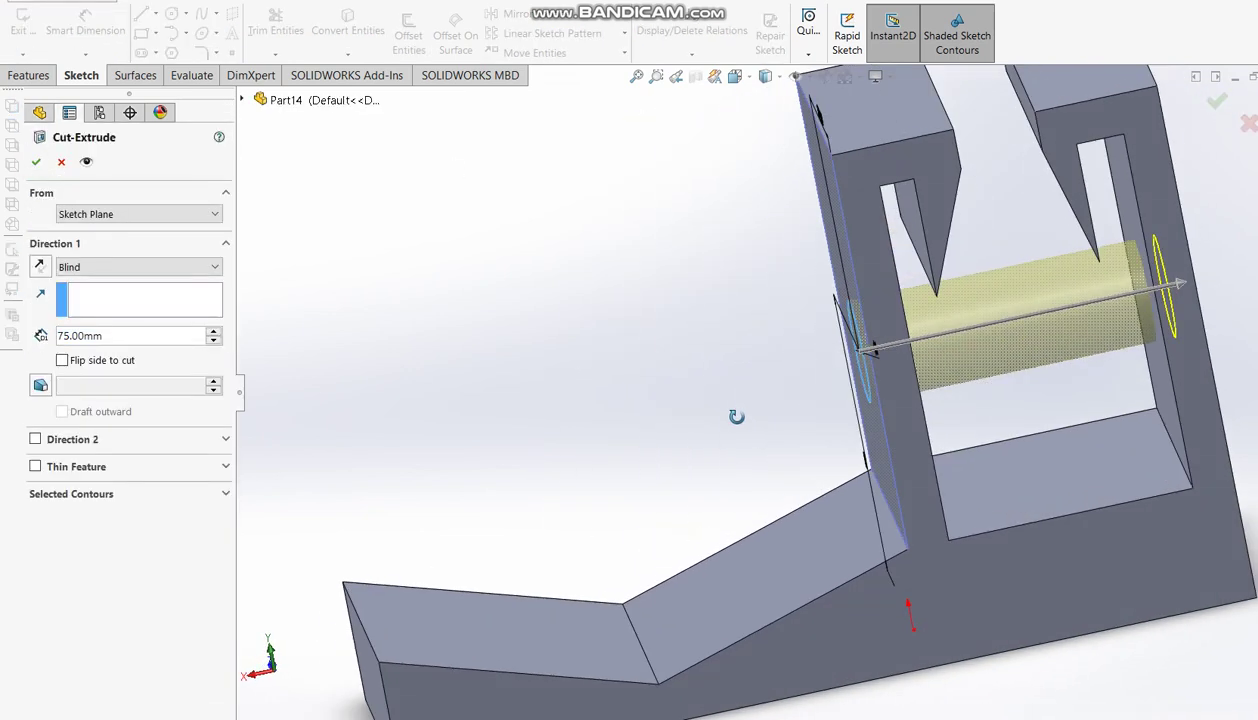
click(112, 268)
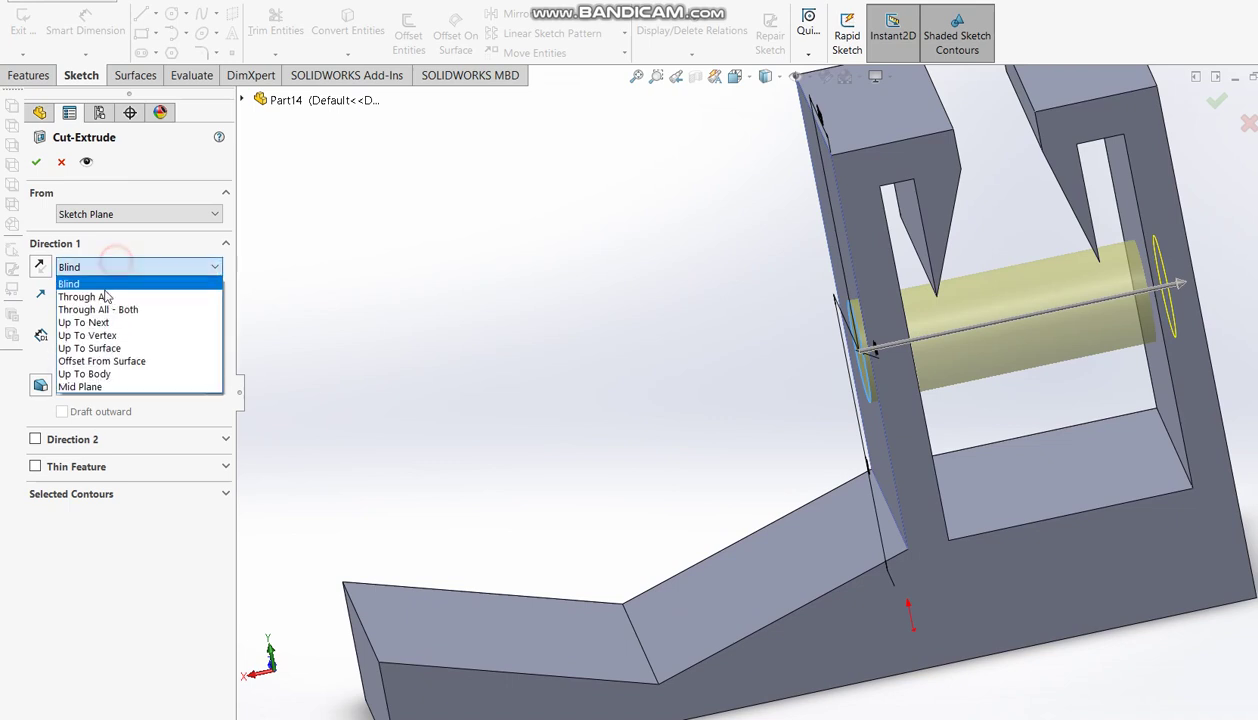
click(97, 345)
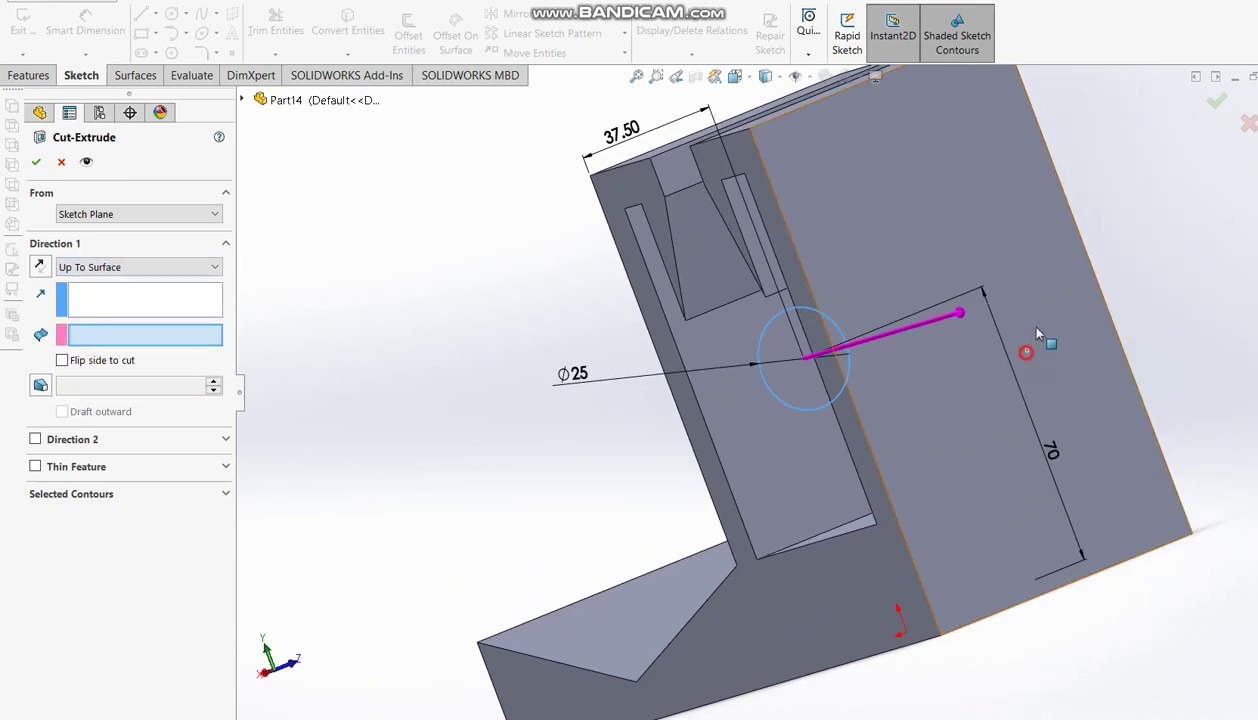
click(996, 362)
click(1218, 101)
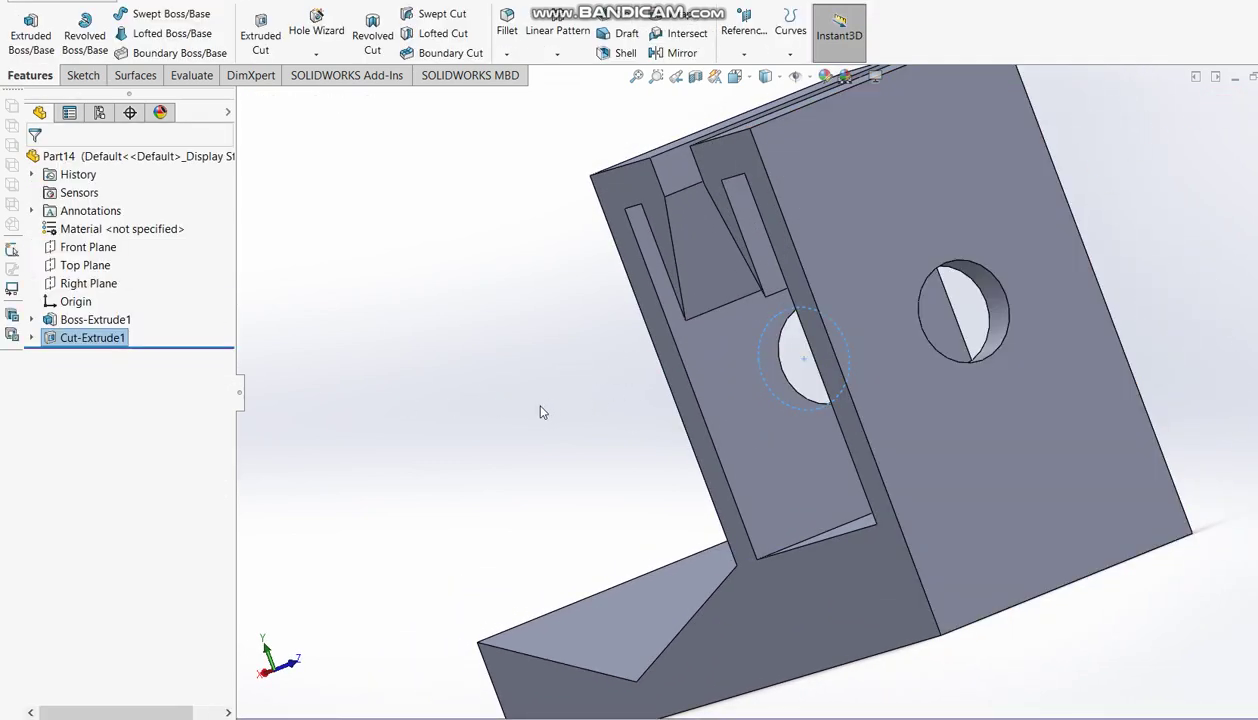